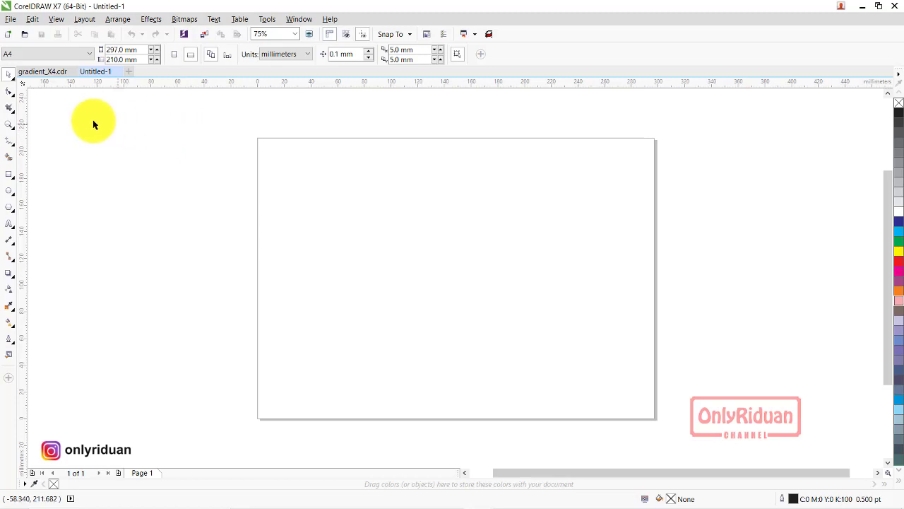
Look over the gradient_X4.cdr swatches, switch to Chrome, and examine the tutorial page's fountain collection download link and its source.
click(40, 72)
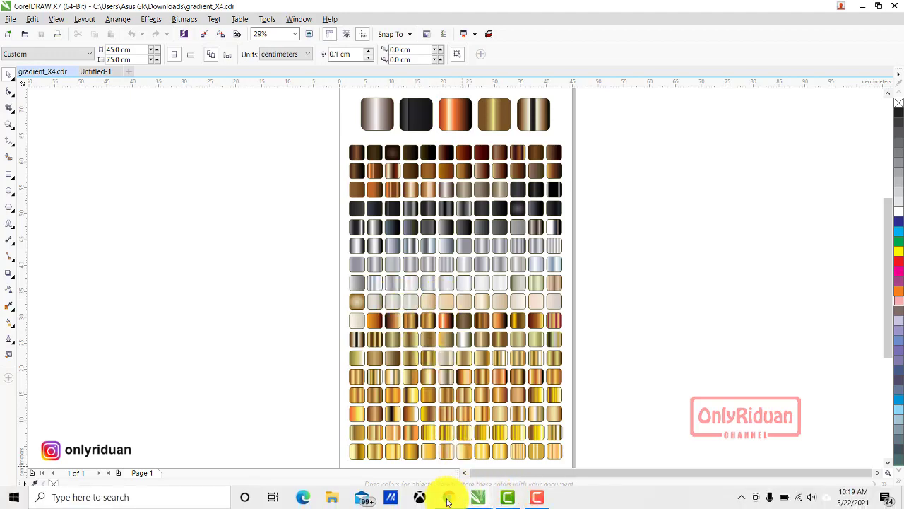
click(448, 498)
scroll(477, 336, up, 15)
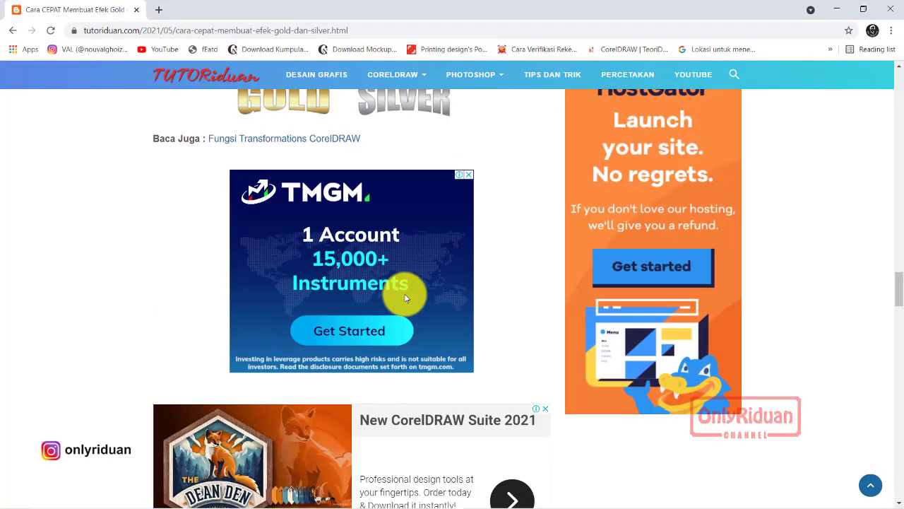
scroll(406, 298, up, 15)
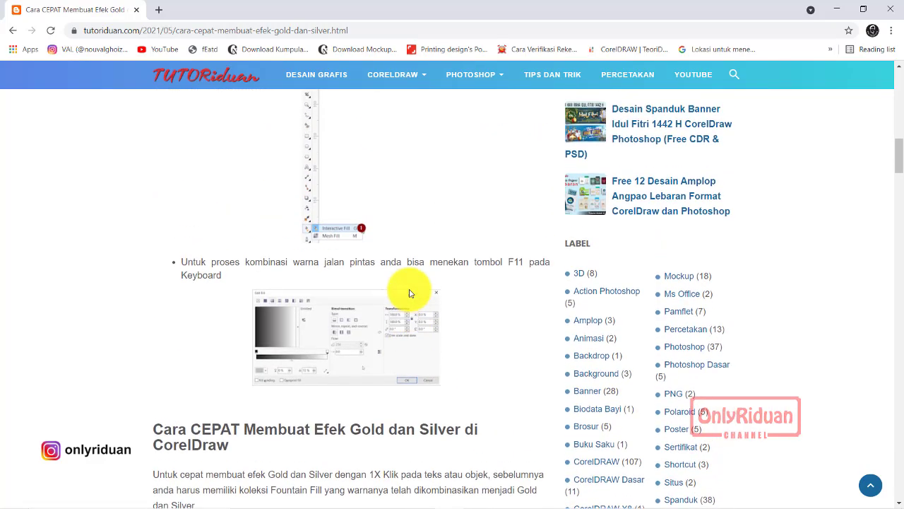
scroll(410, 293, up, 5)
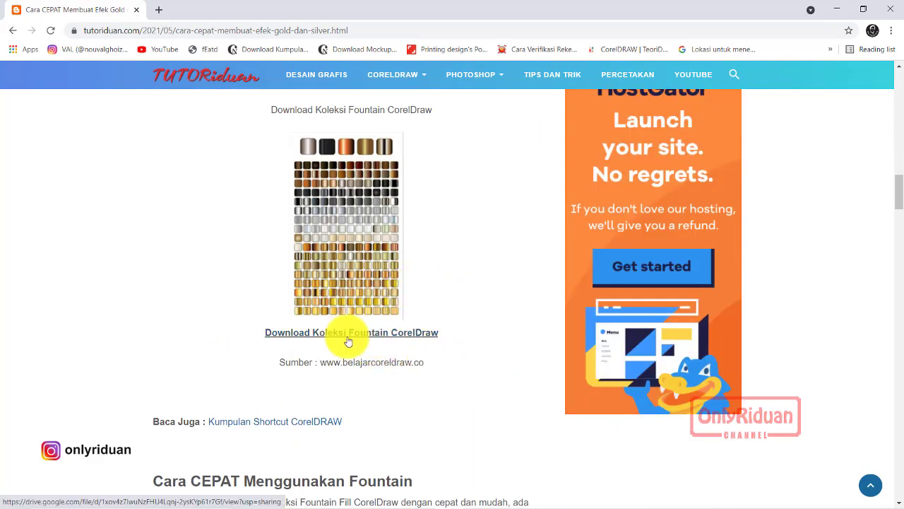
click(353, 339)
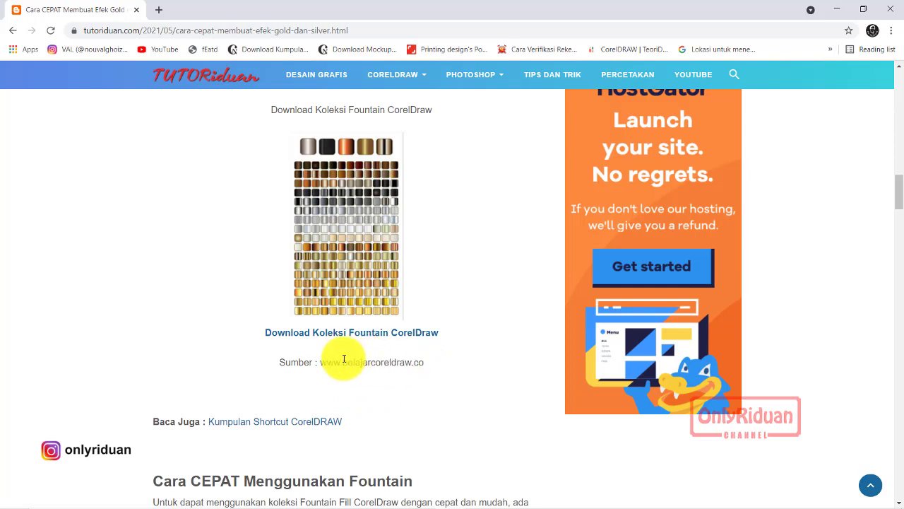
drag(319, 363, 421, 363)
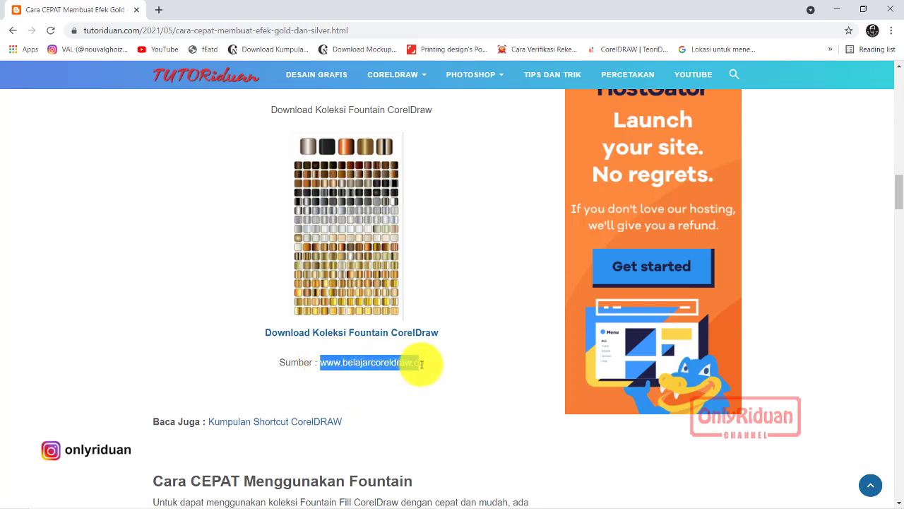
click(444, 279)
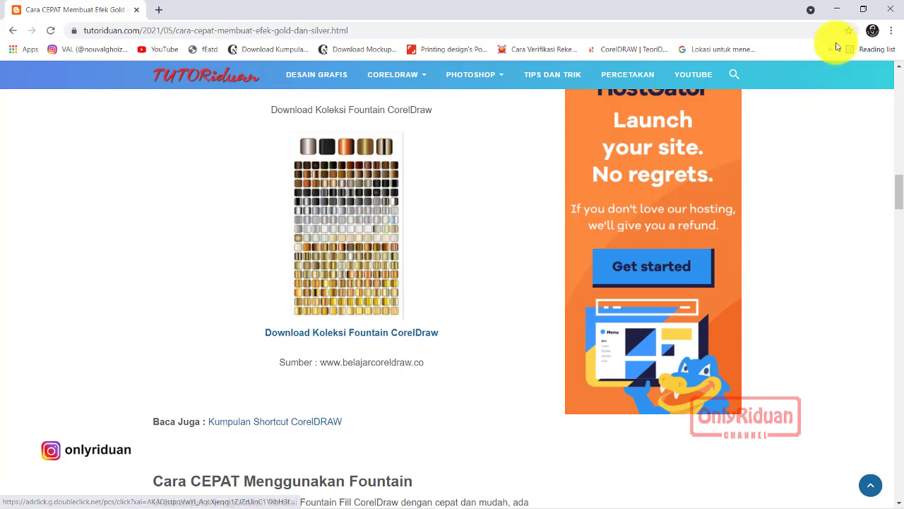
click(836, 8)
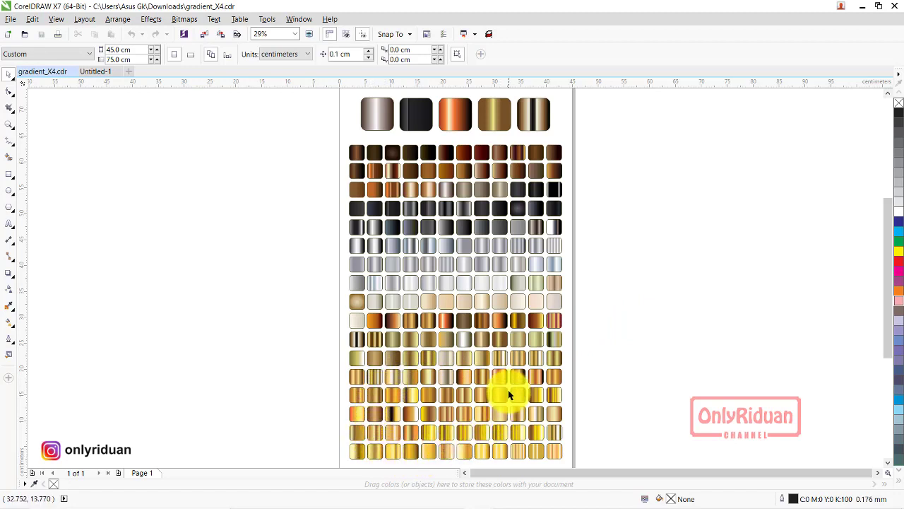
Copy the single gold gradient swatch in the thirteenth small-swatch row, fifth column, of gradient_X4.cdr into the Untitled-1 document.
click(11, 127)
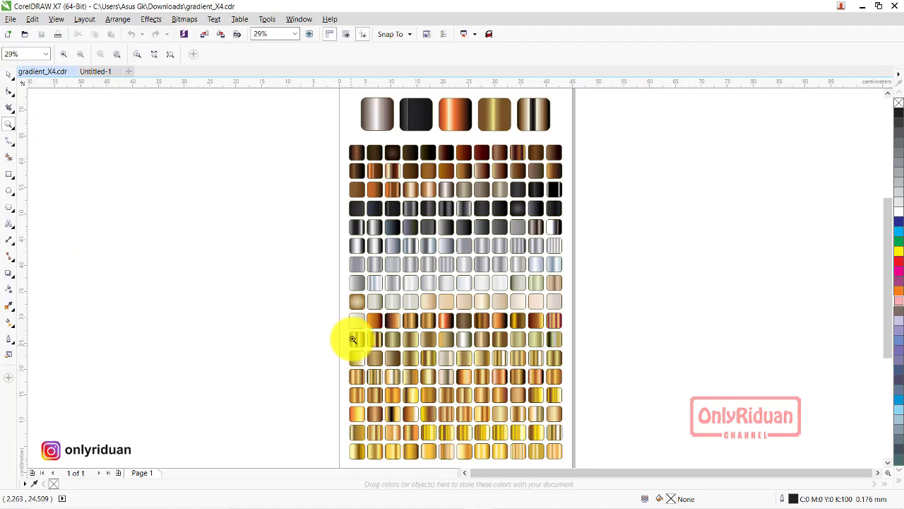
scroll(569, 455, down, 1)
click(572, 452)
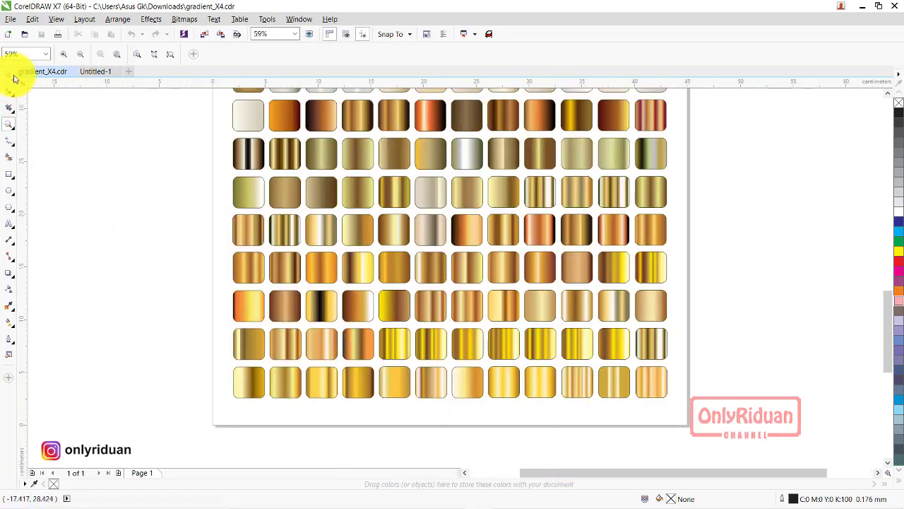
key(space)
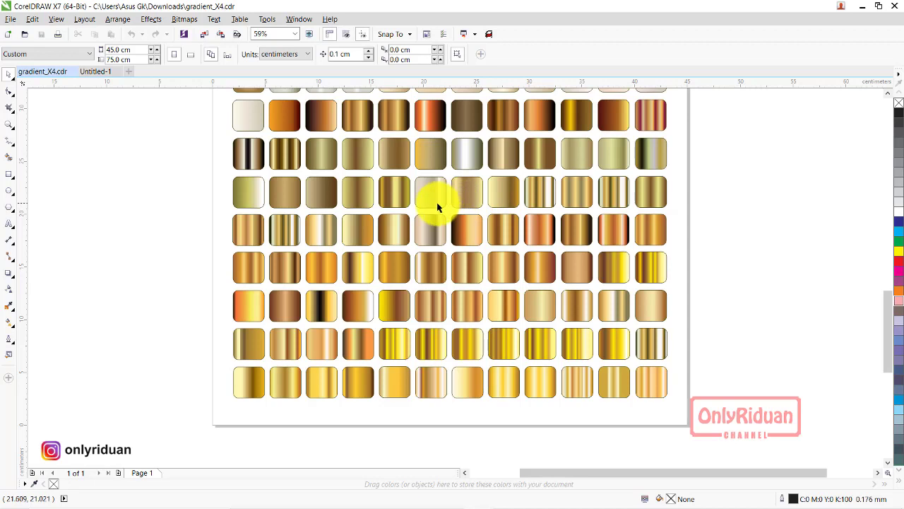
click(396, 237)
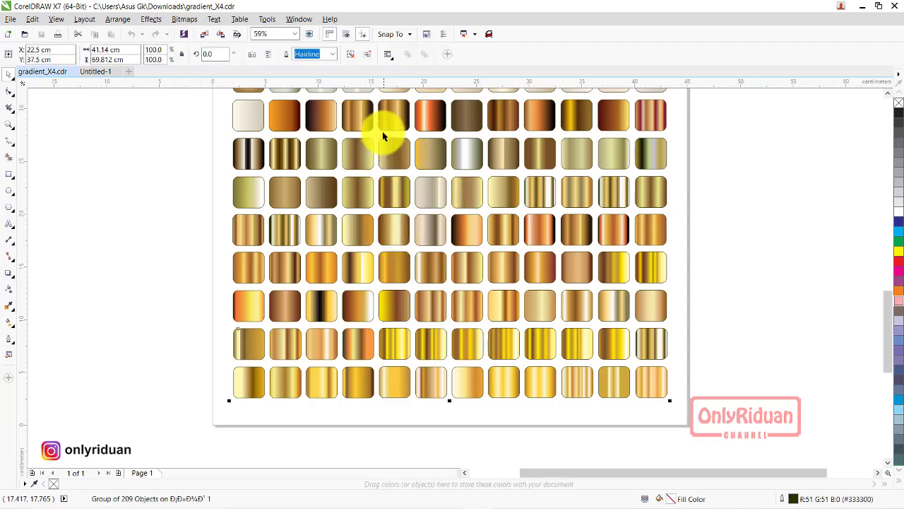
click(187, 160)
ctrl+click(391, 229)
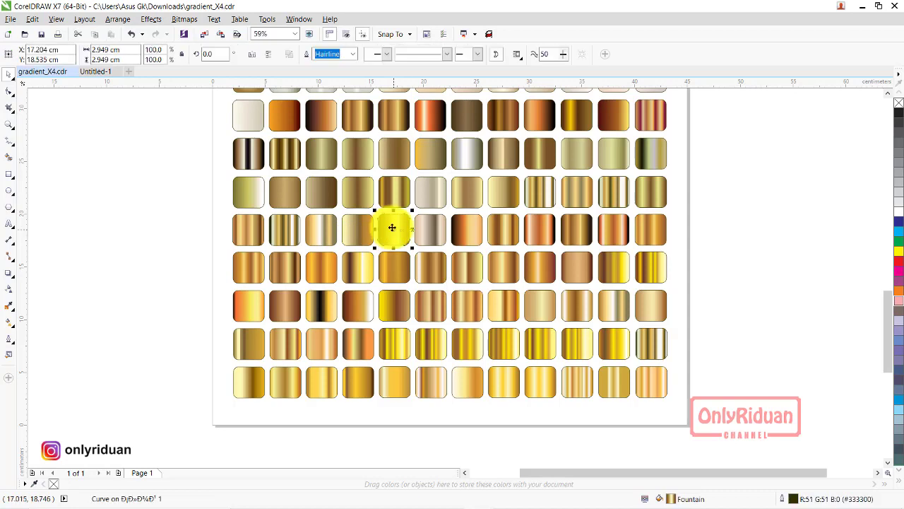
drag(392, 227, 370, 269)
scroll(388, 272, down, 2)
drag(388, 336, 377, 250)
scroll(377, 250, up, 2)
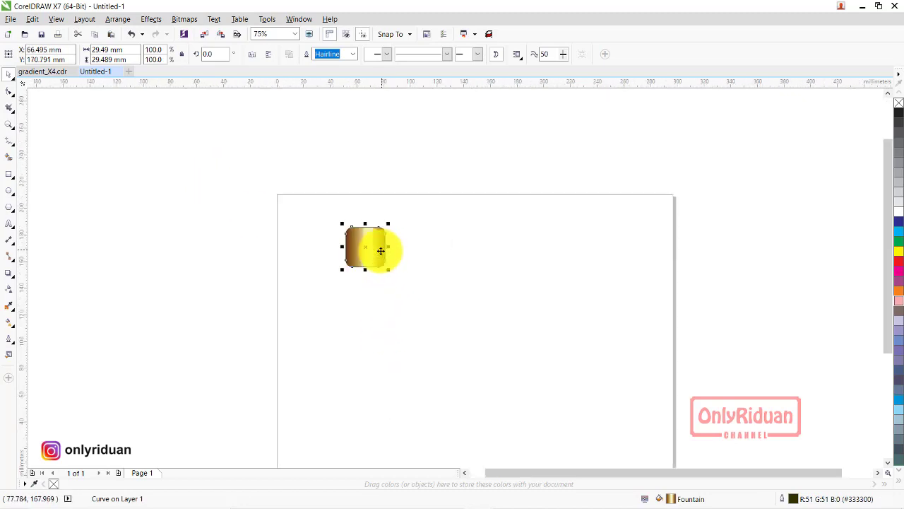
scroll(380, 250, up, 1)
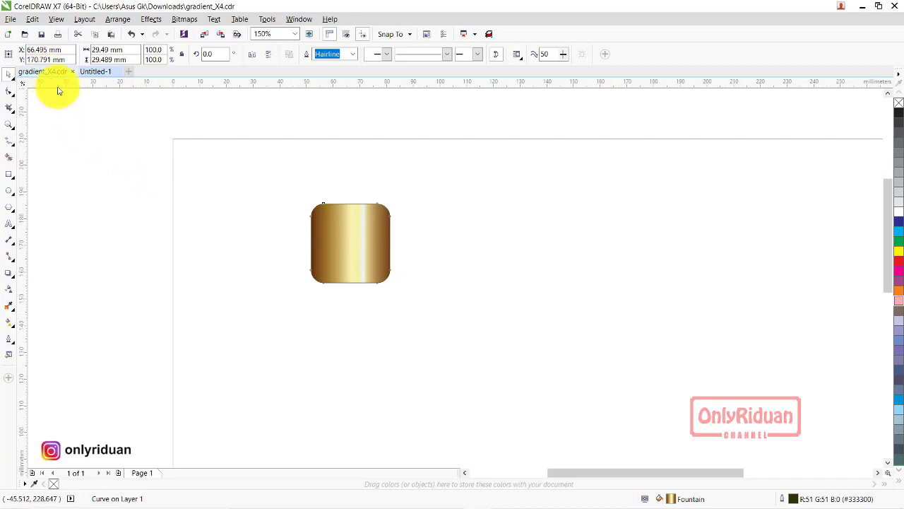
Copy the silver gradient swatch in the sixth small-swatch row, eighth column, of gradient_X4.cdr into Untitled-1.
click(44, 72)
scroll(890, 94, up, 6)
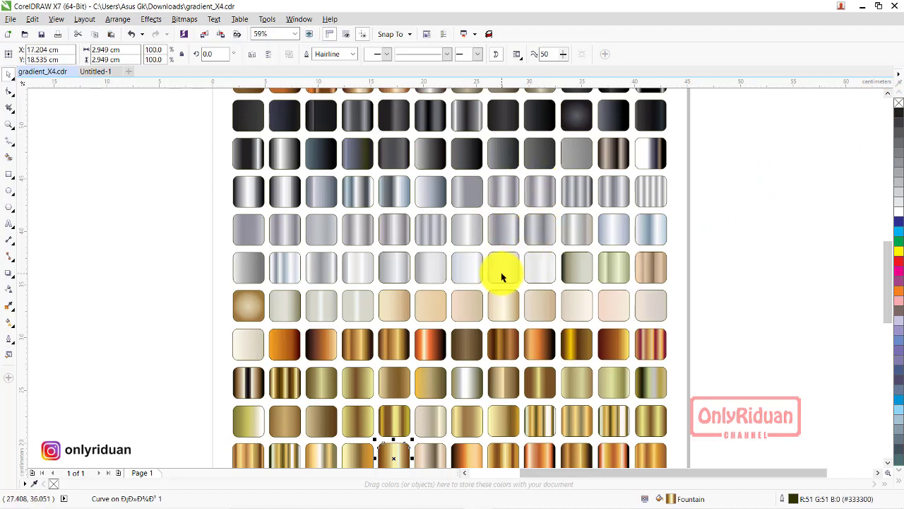
click(510, 192)
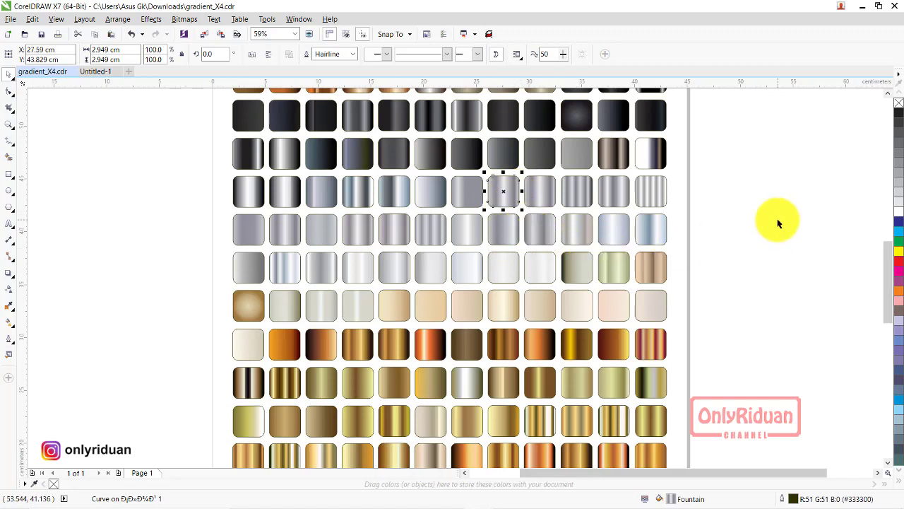
click(88, 74)
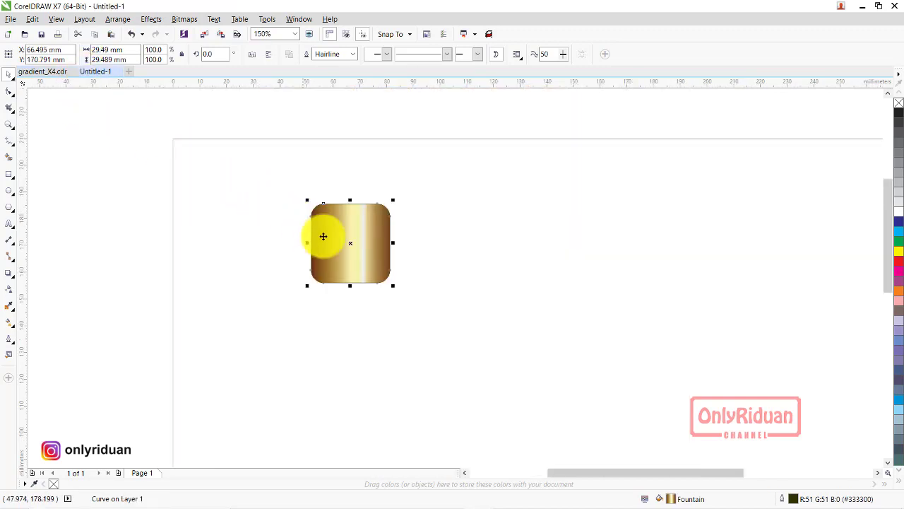
key(ctrl+v)
scroll(408, 245, down, 3)
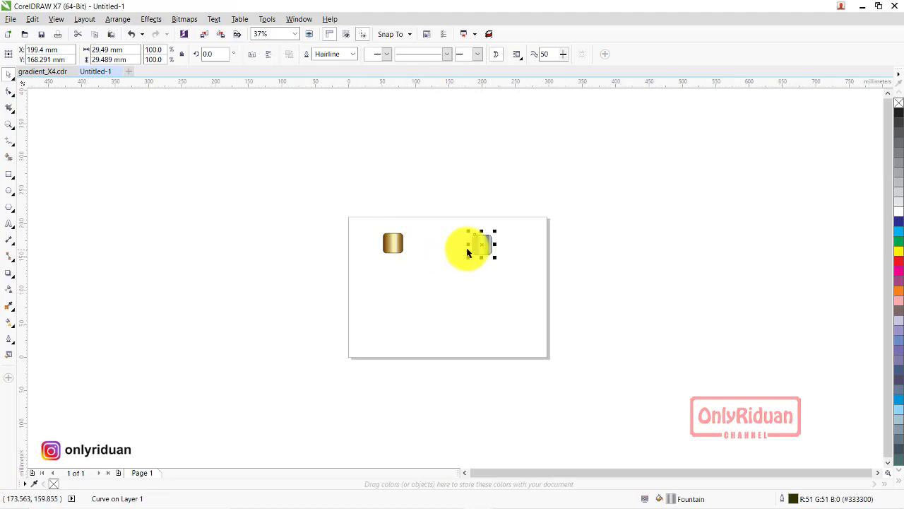
Arrange the gold and silver swatches side by side in the upper part of the page.
drag(484, 242, 482, 243)
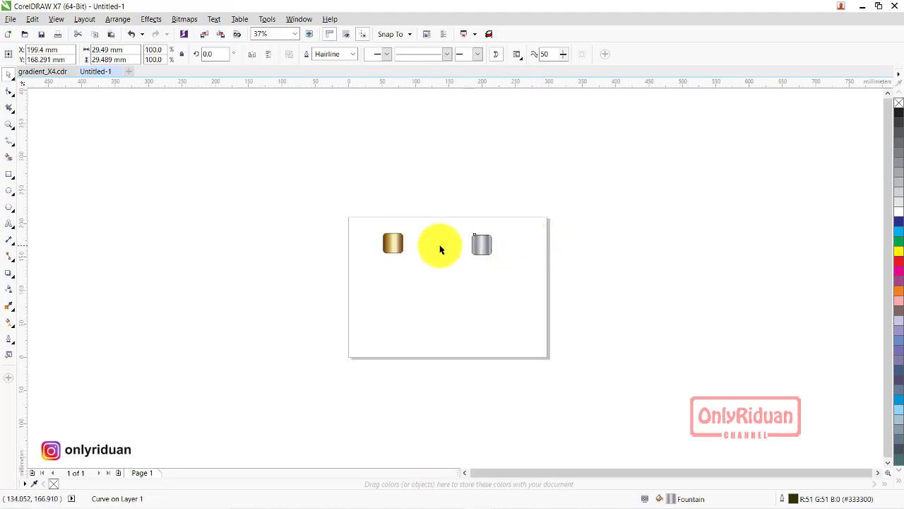
scroll(439, 249, up, 2)
drag(354, 245, 364, 244)
click(595, 251)
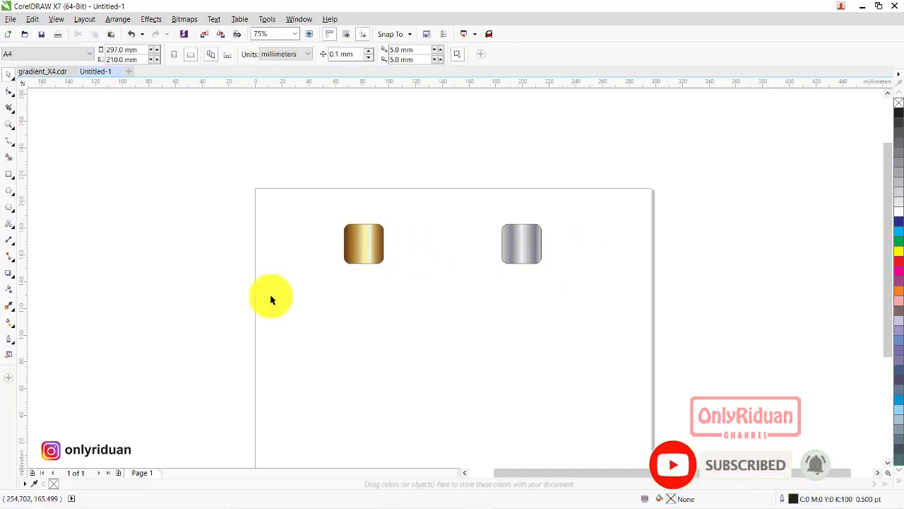
Add the artistic text GOLD below the gold swatch, scale it to about 58 pt, and set its font to Impact.
click(9, 224)
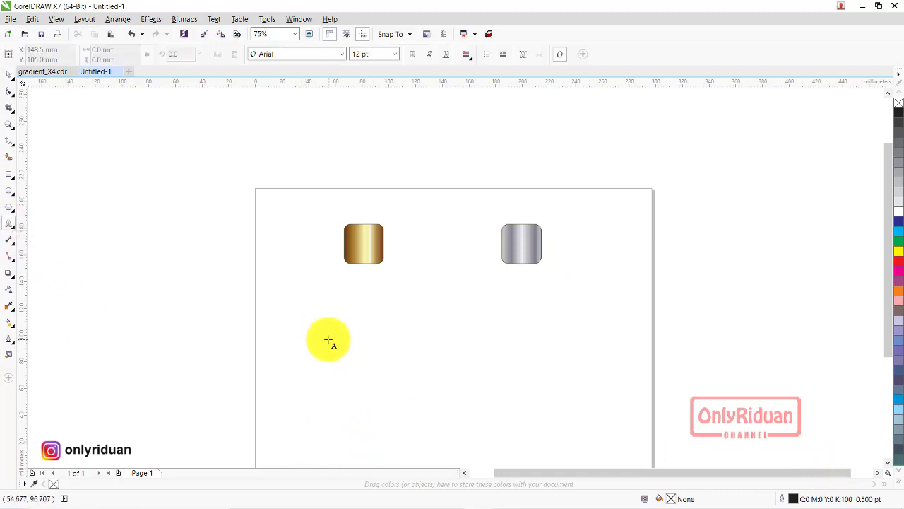
click(328, 339)
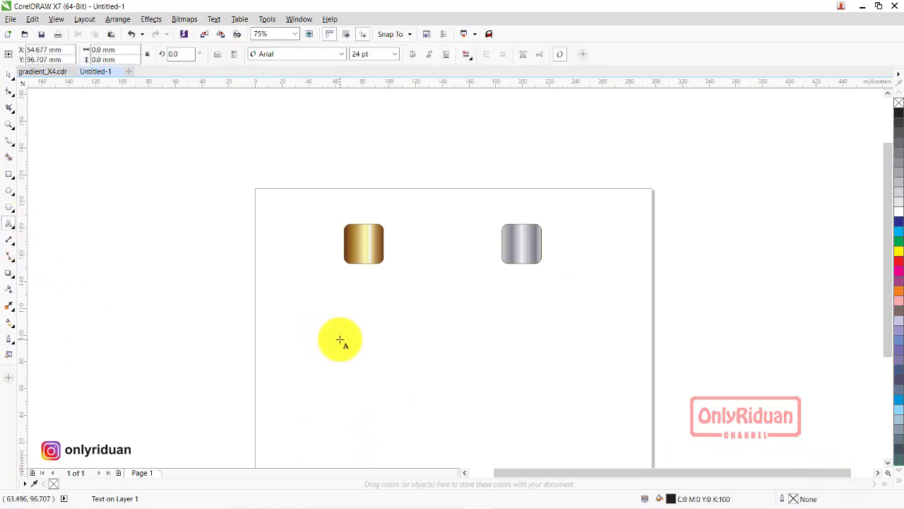
click(10, 74)
drag(363, 342, 366, 321)
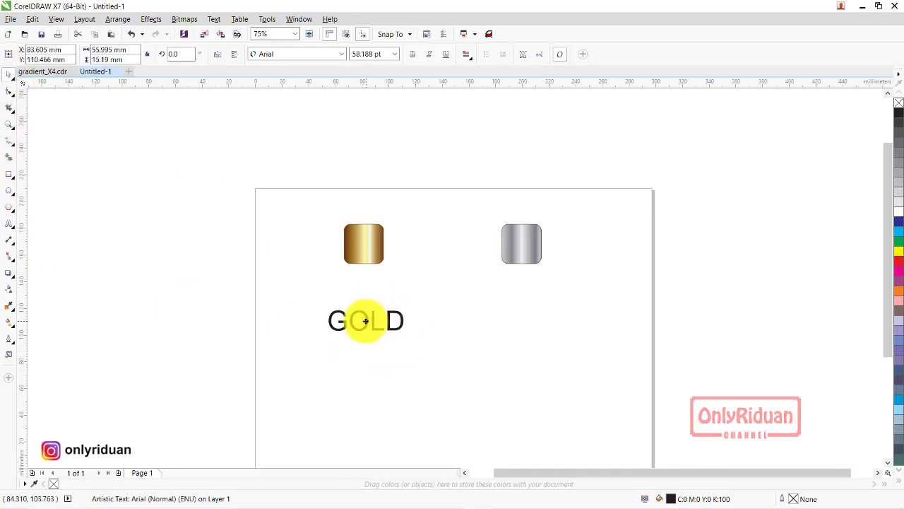
click(341, 55)
click(302, 105)
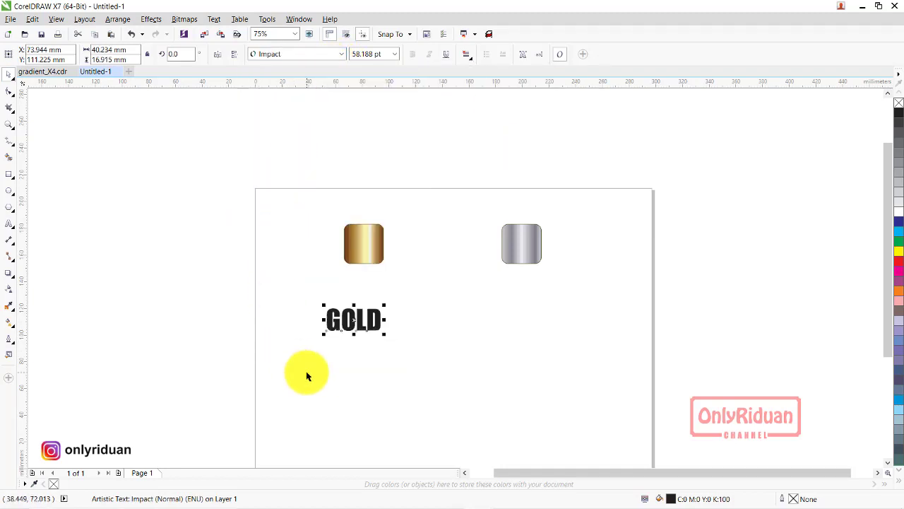
Duplicate the GOLD text below the silver swatch and change the copy's wording to SILVER.
drag(328, 316, 520, 317)
right_click(520, 318)
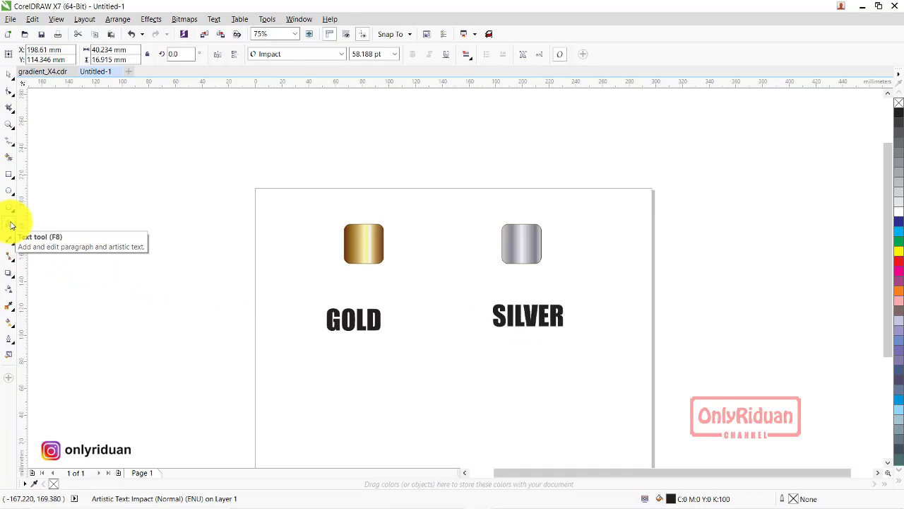
click(9, 123)
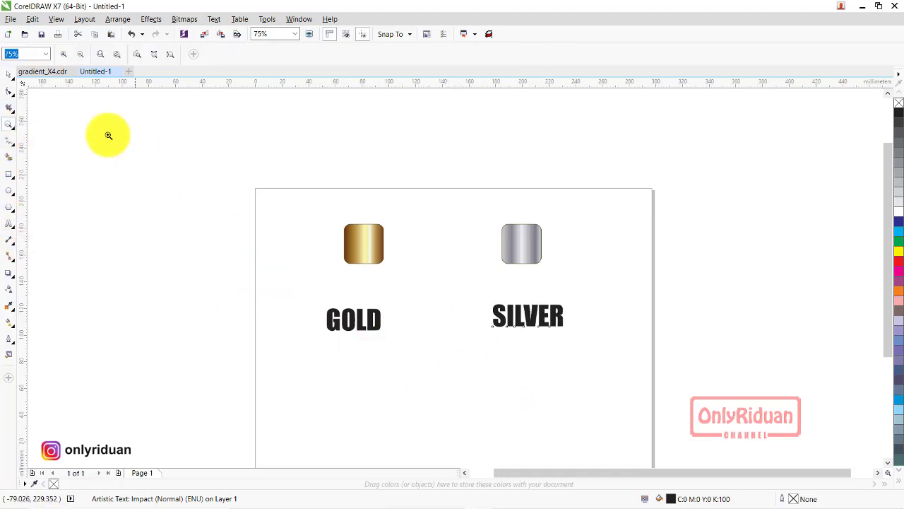
click(8, 74)
Align the SILVER and GOLD texts at the same height, each centred under its own swatch.
drag(528, 316, 528, 322)
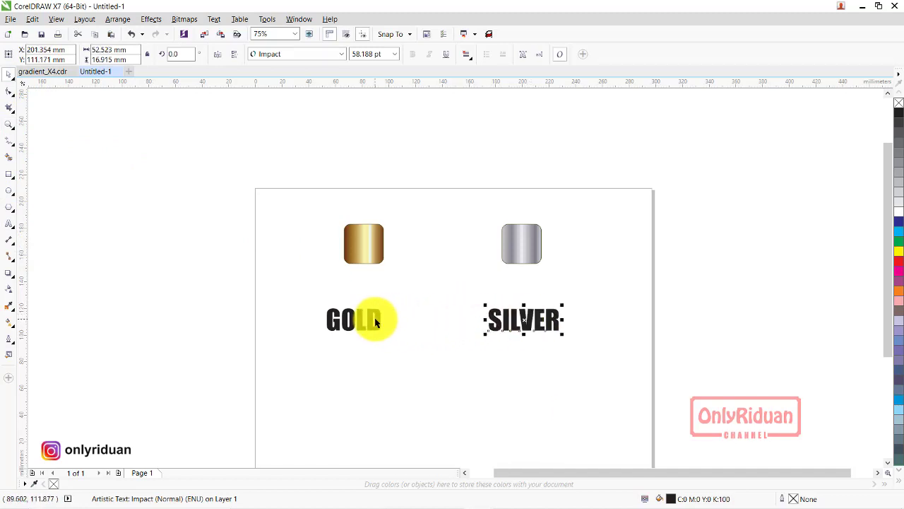
drag(357, 318, 360, 320)
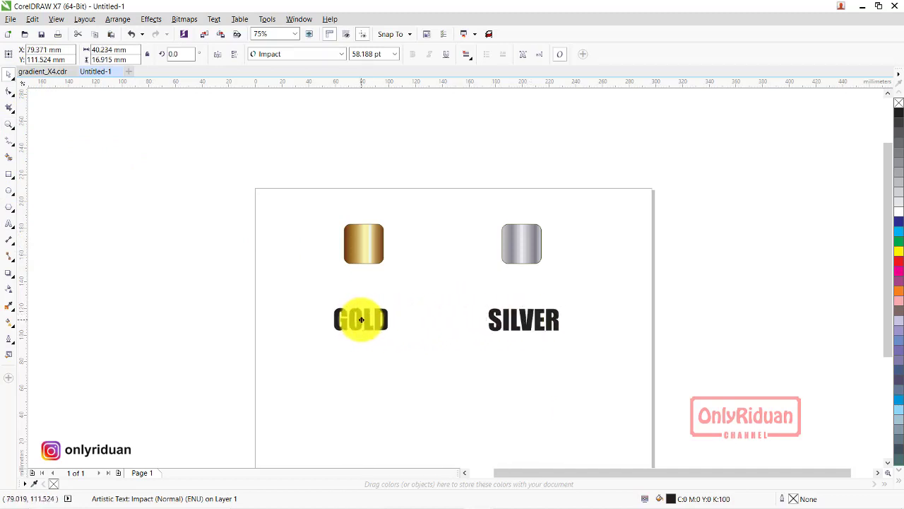
click(360, 353)
Apply a Single Arc envelope to the GOLD text, bending its top edge about 2.6 mm down and its bottom edge upward.
click(356, 322)
click(10, 274)
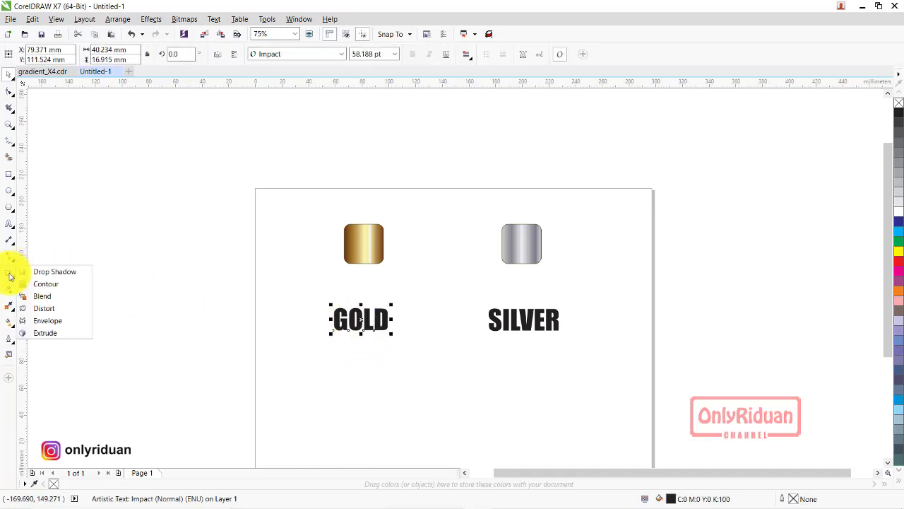
click(62, 320)
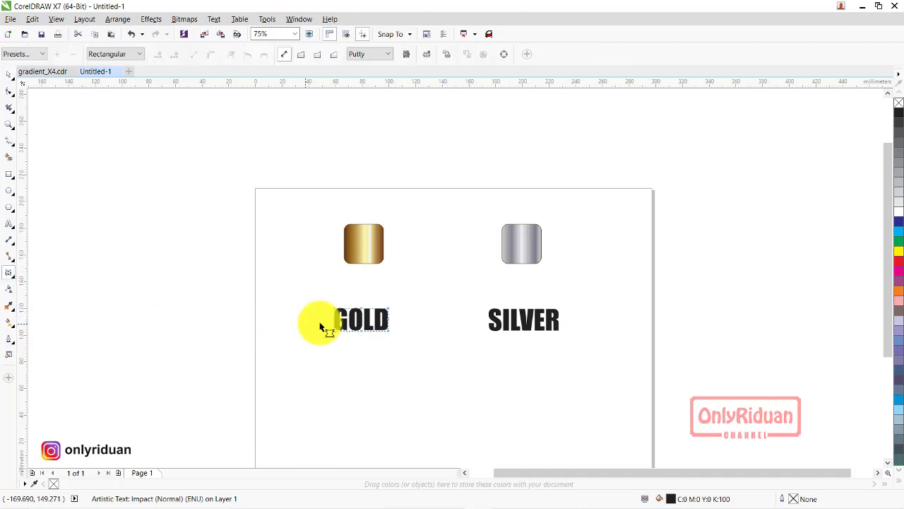
scroll(372, 329, up, 2)
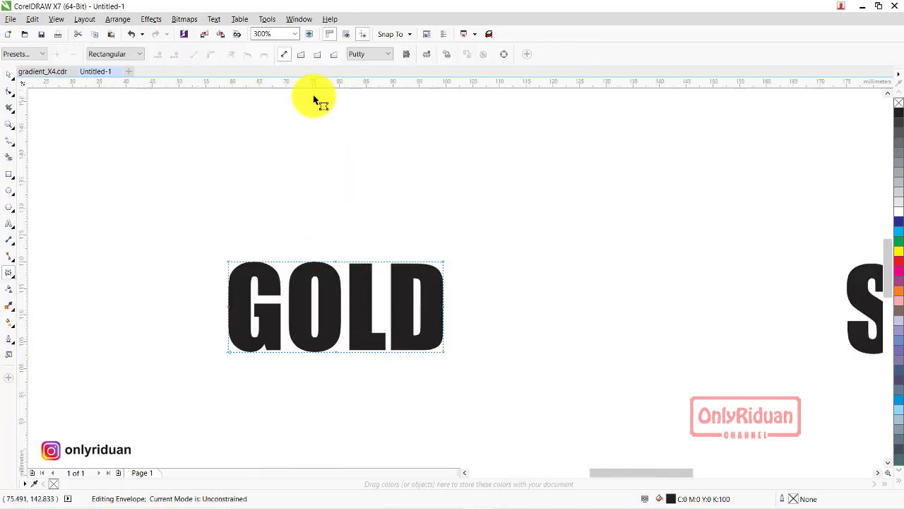
click(318, 55)
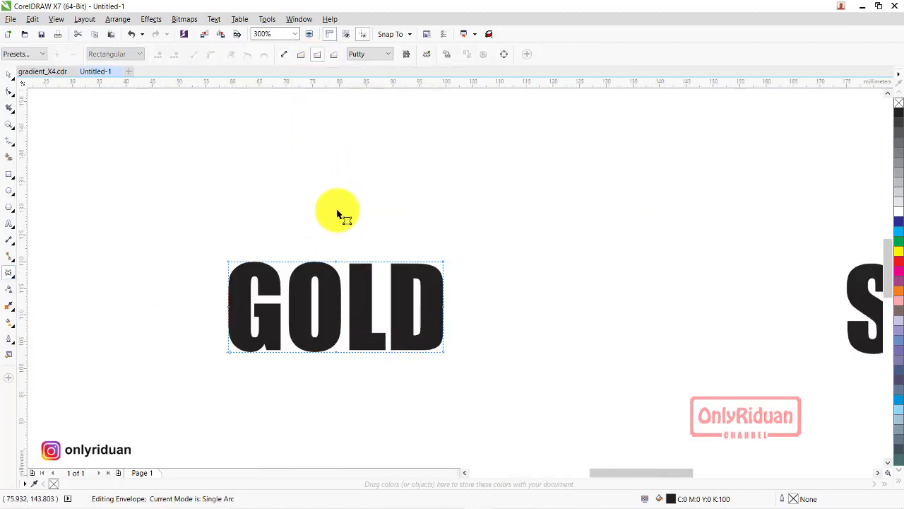
drag(338, 269, 336, 277)
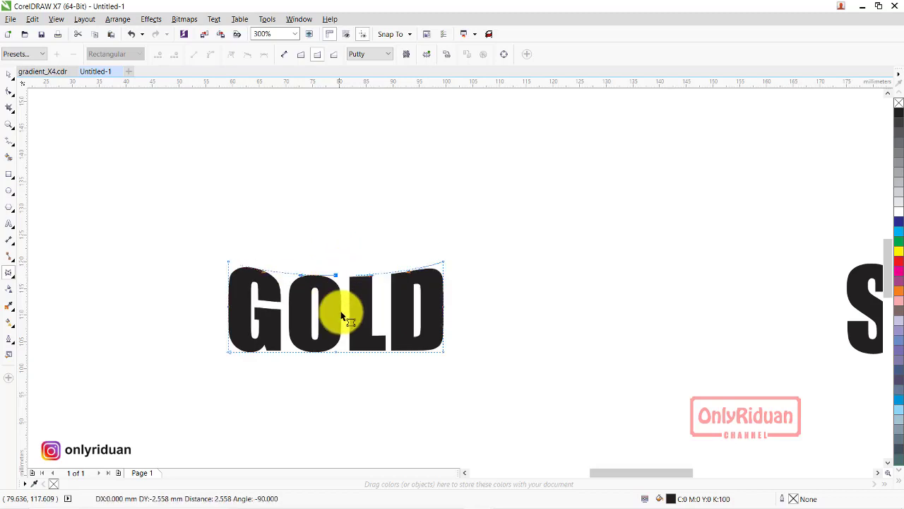
drag(338, 344, 337, 337)
Apply a Single Arc envelope to the SILVER text, bending its top edge downward and its bottom edge slightly upward.
scroll(289, 273, down, 2)
click(631, 293)
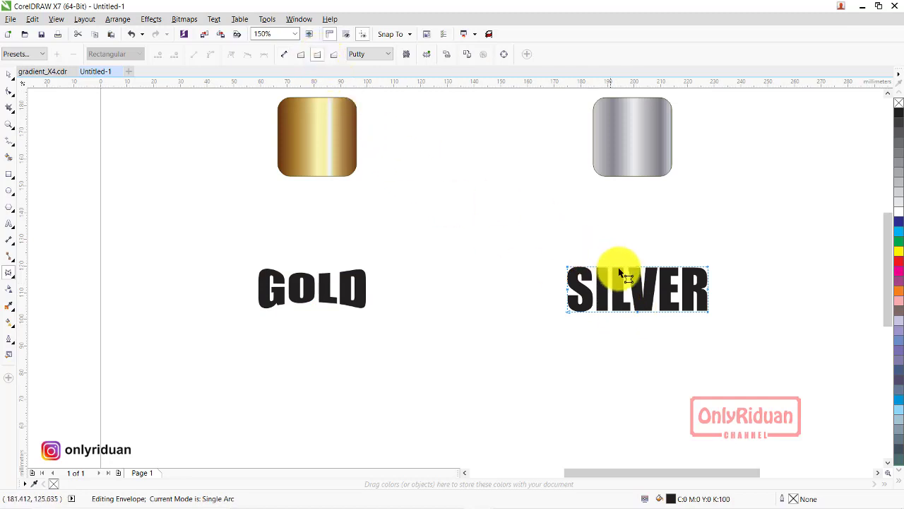
drag(636, 267, 637, 282)
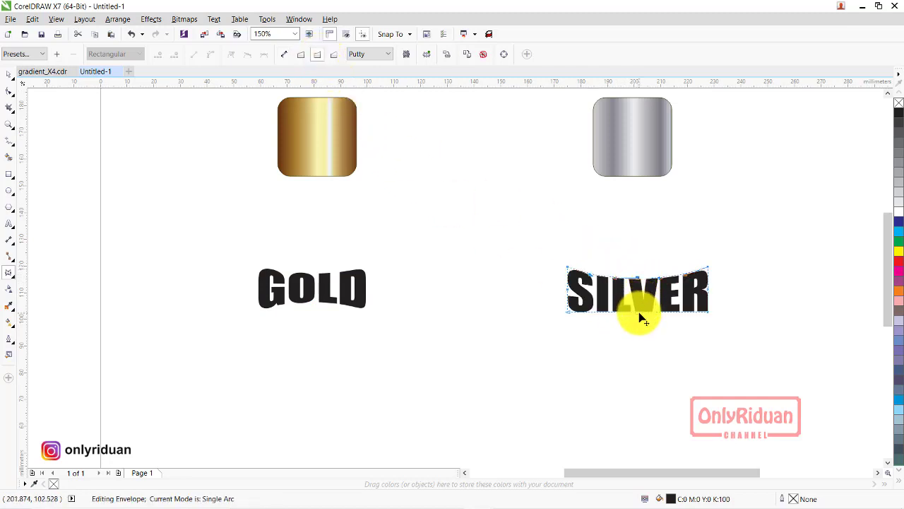
drag(639, 320, 639, 314)
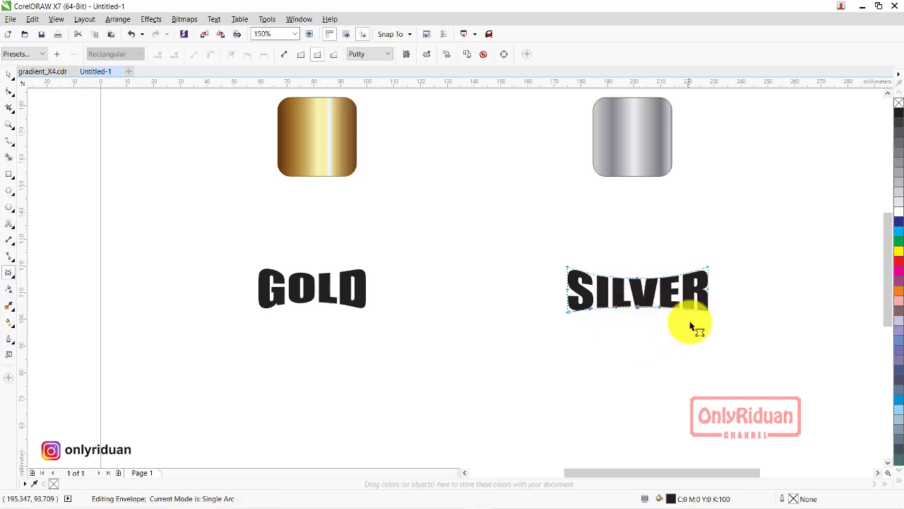
click(9, 74)
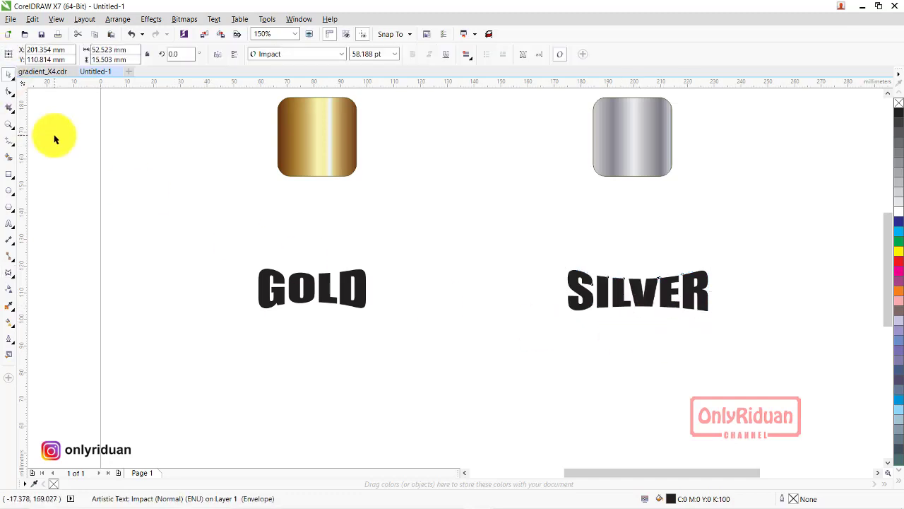
click(54, 139)
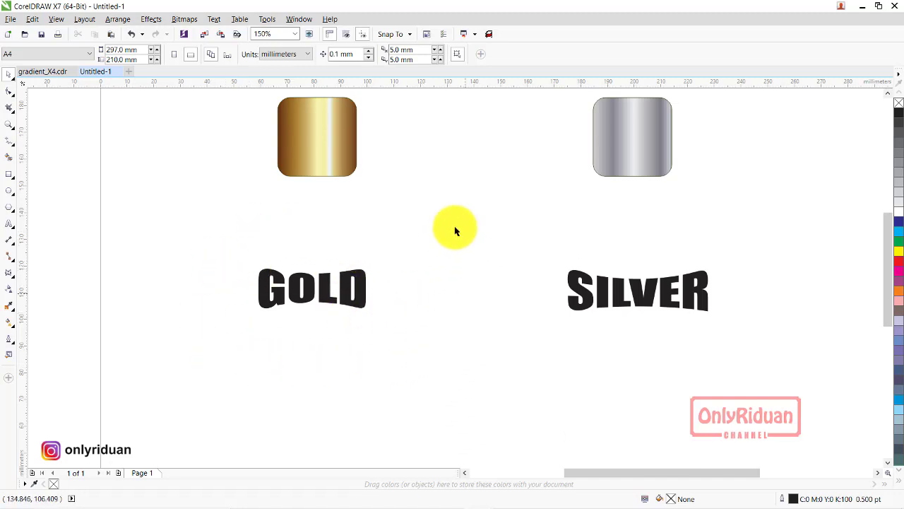
Copy the Outline Pen, Outline Color and Fill properties from the gold swatch to the GOLD text.
click(315, 135)
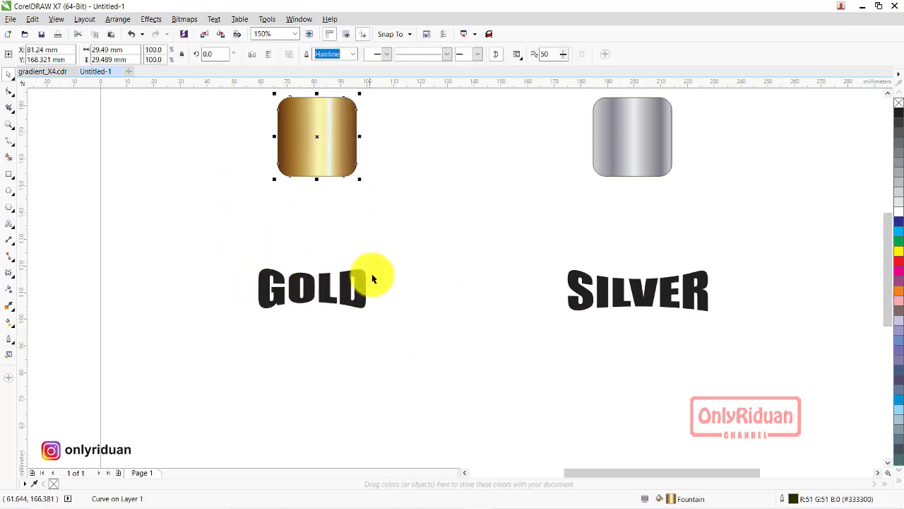
click(385, 248)
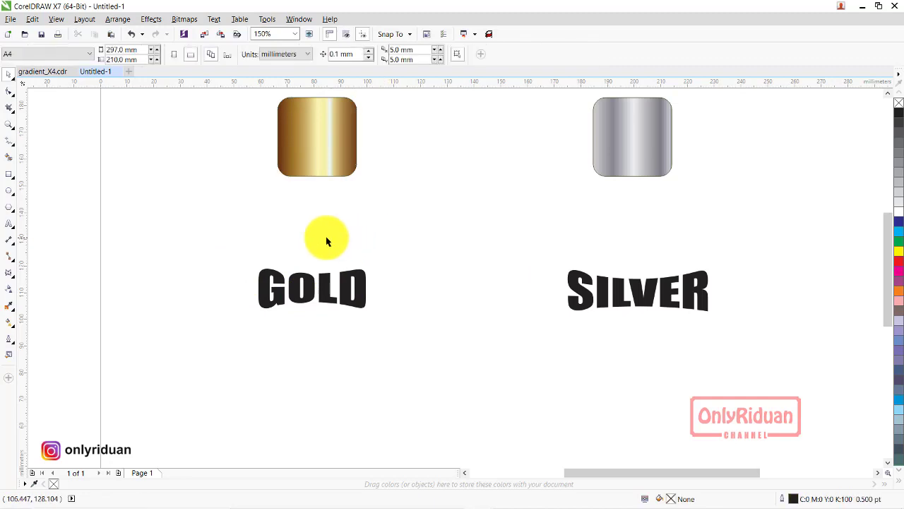
click(325, 295)
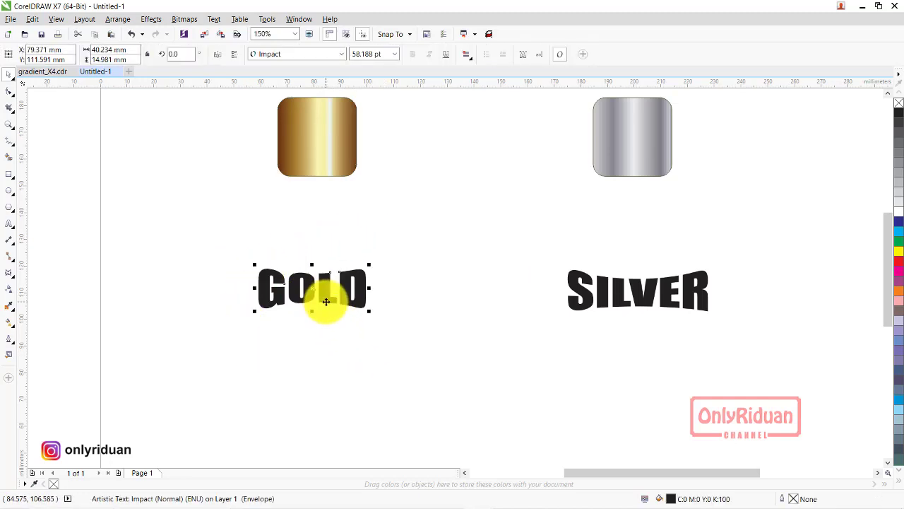
click(32, 19)
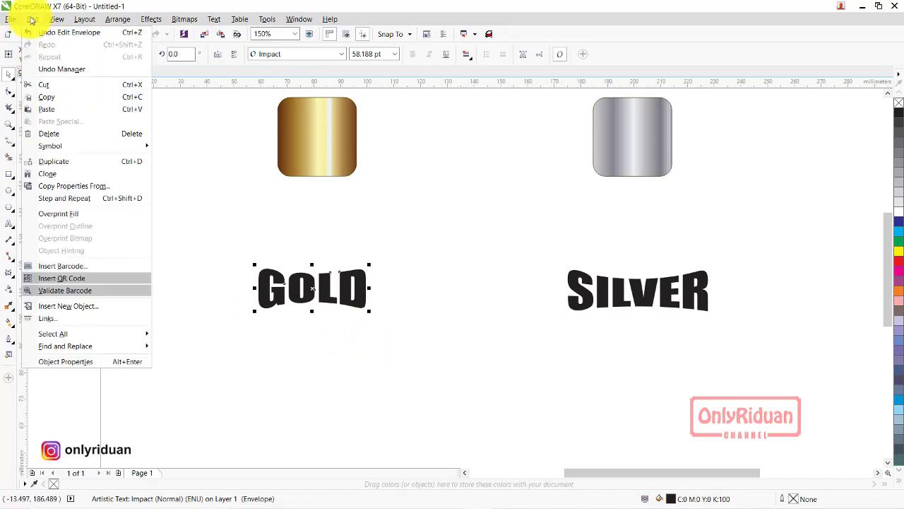
click(78, 186)
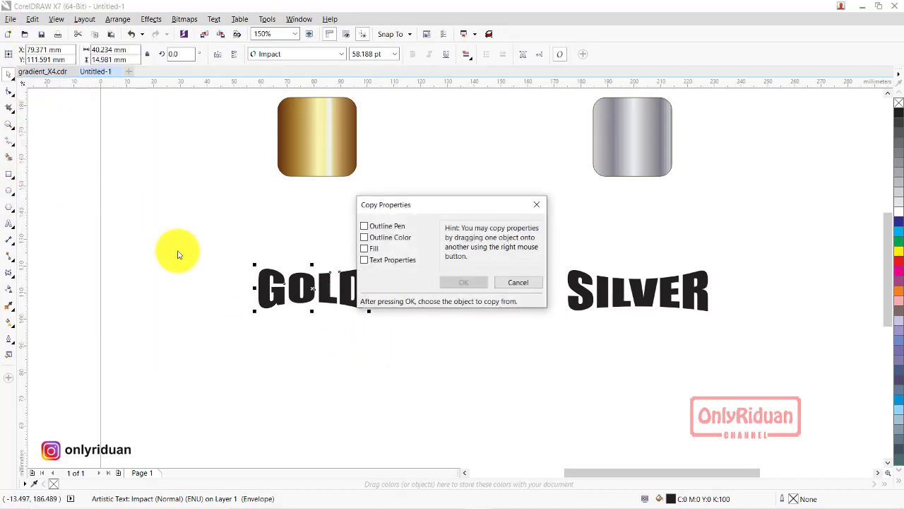
click(362, 235)
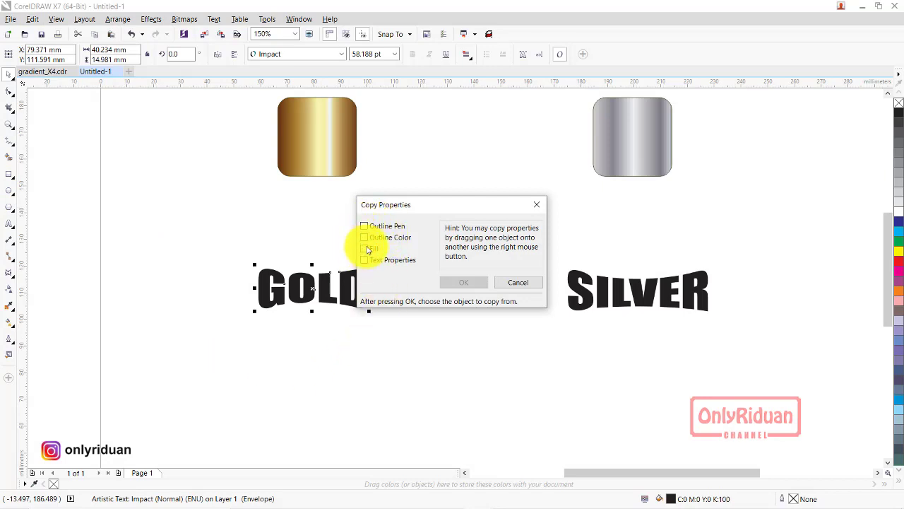
click(364, 225)
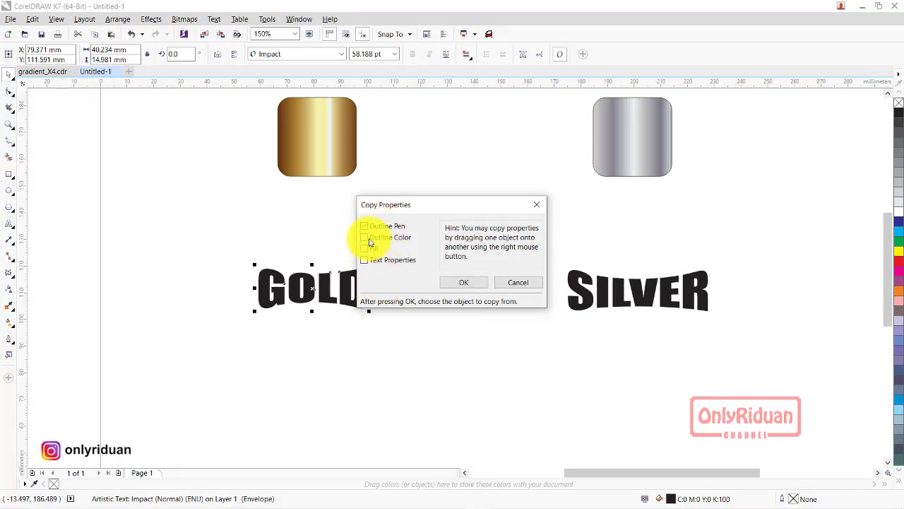
click(365, 249)
click(463, 282)
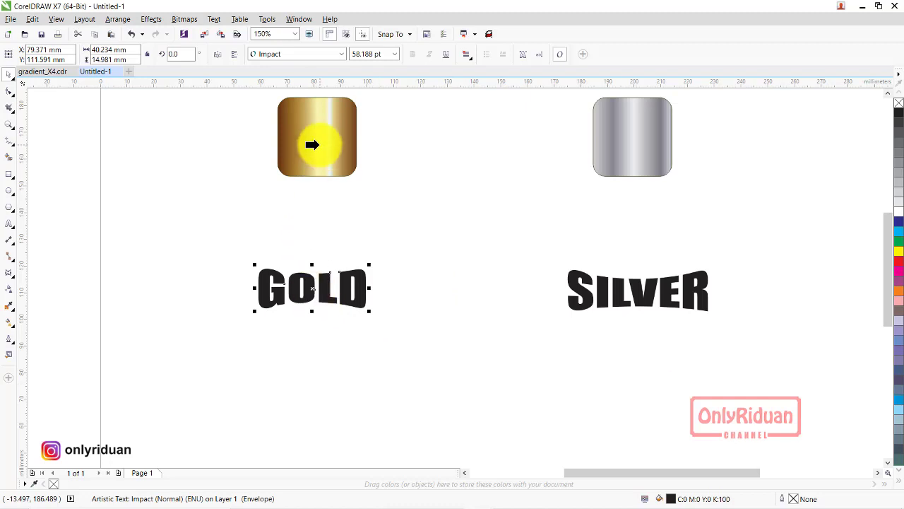
click(313, 144)
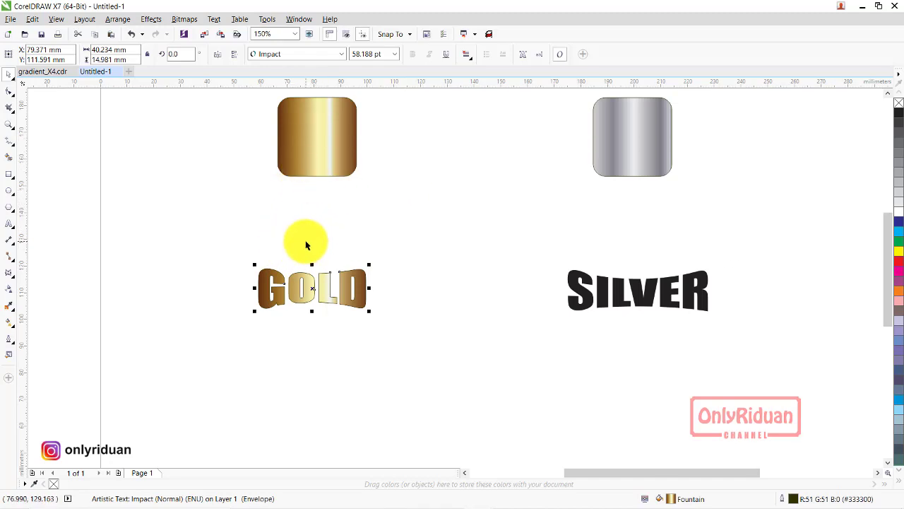
click(10, 323)
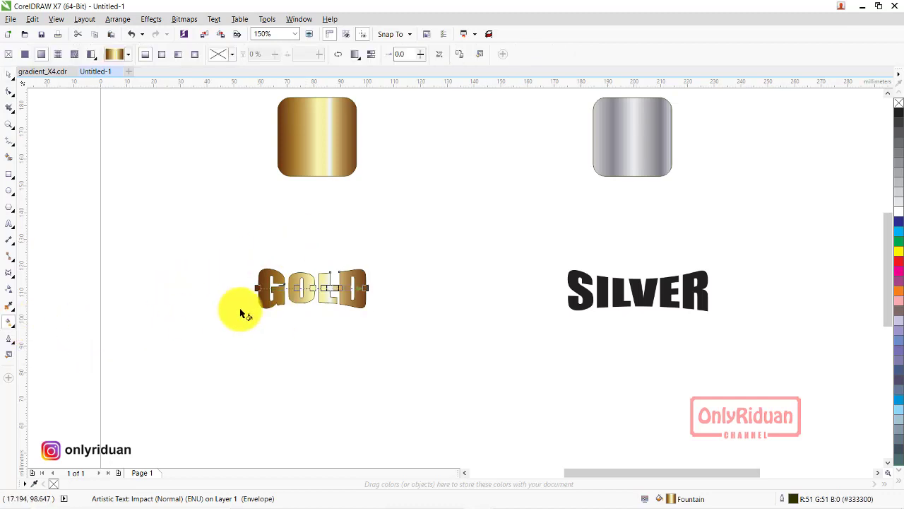
drag(332, 287, 305, 302)
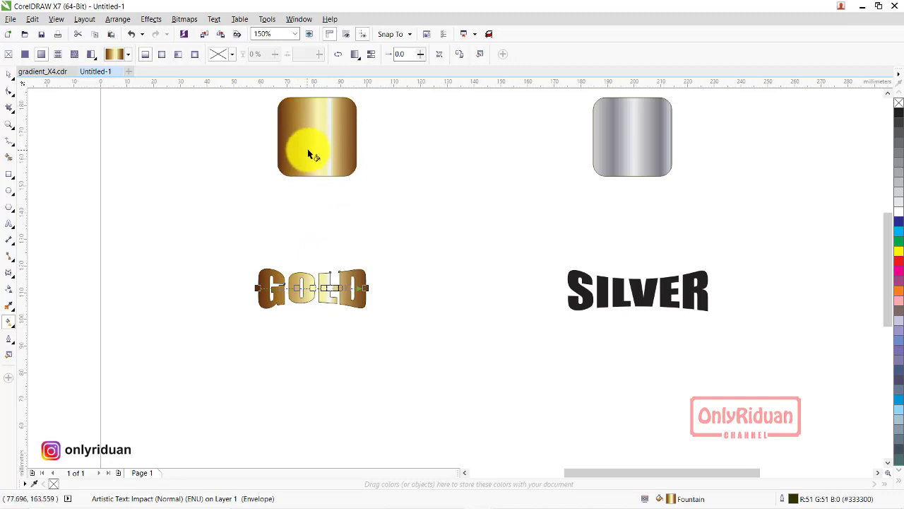
click(9, 74)
click(215, 207)
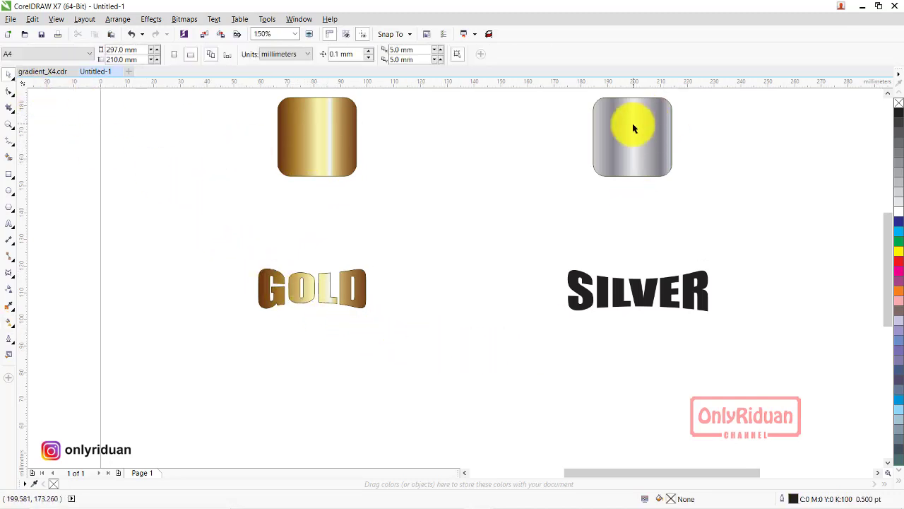
Copy the Outline Pen, Outline Color and Fill properties from the silver swatch to the SILVER text.
click(637, 299)
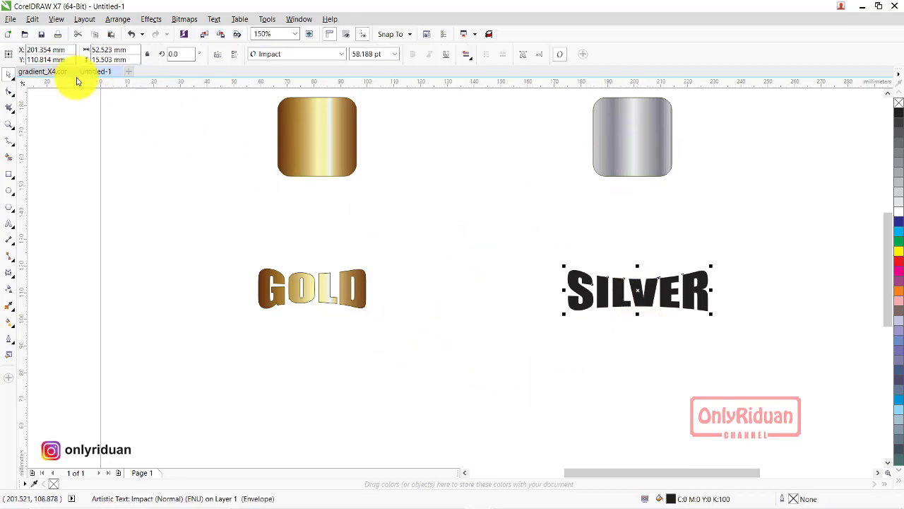
click(32, 20)
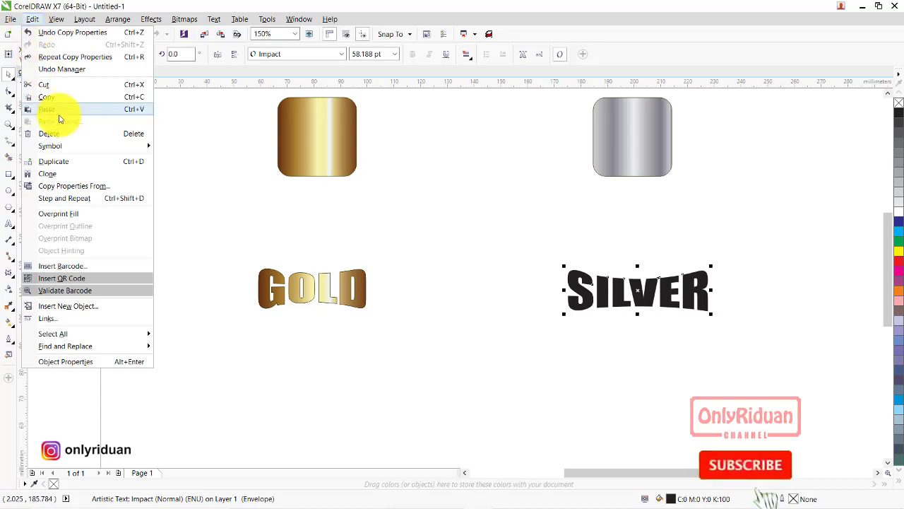
click(60, 187)
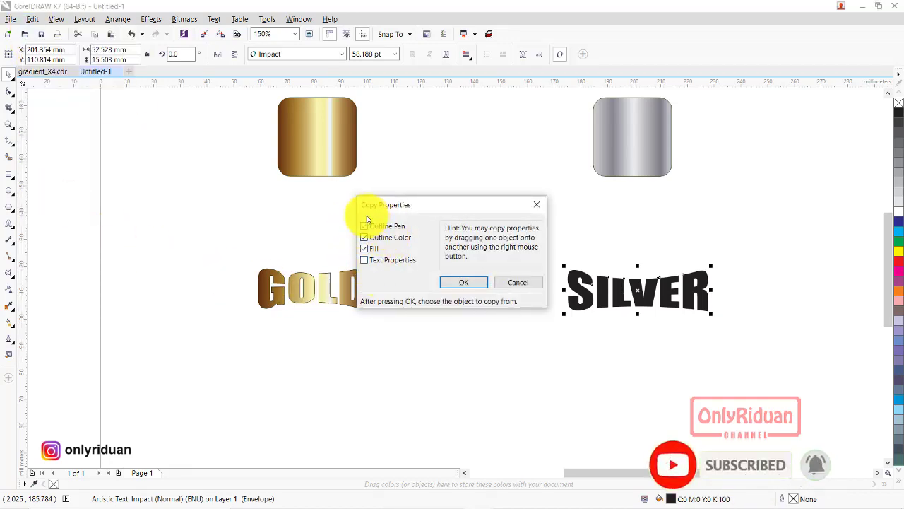
click(467, 283)
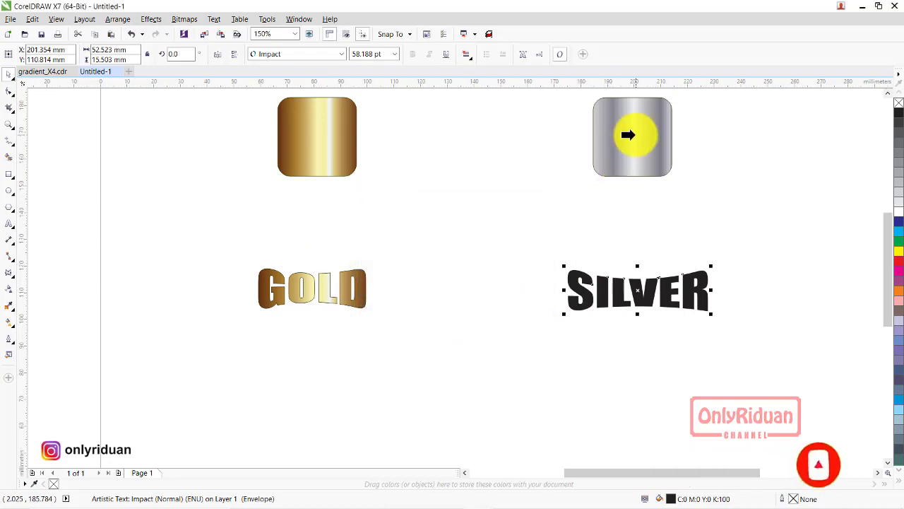
click(626, 135)
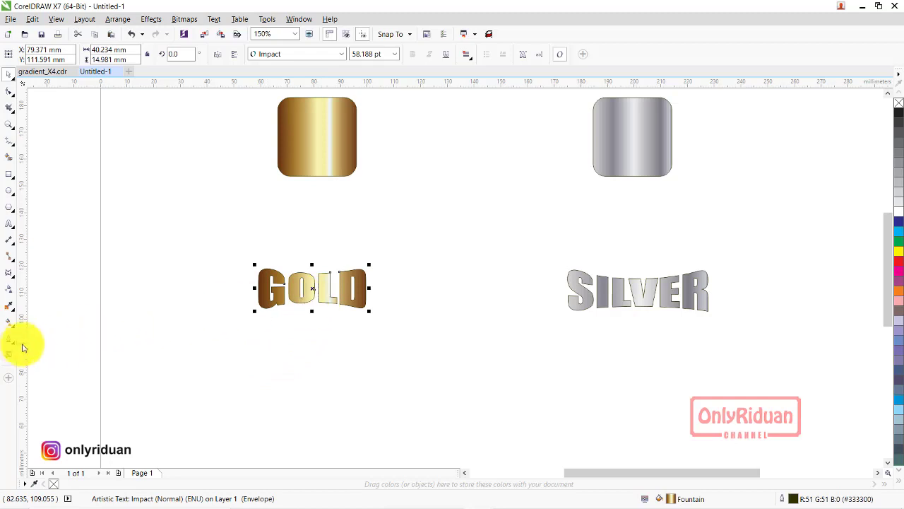
Reorient the GOLD text's fountain fill with Interactive Fill so it runs vertically from just above the letters to just below them.
click(10, 326)
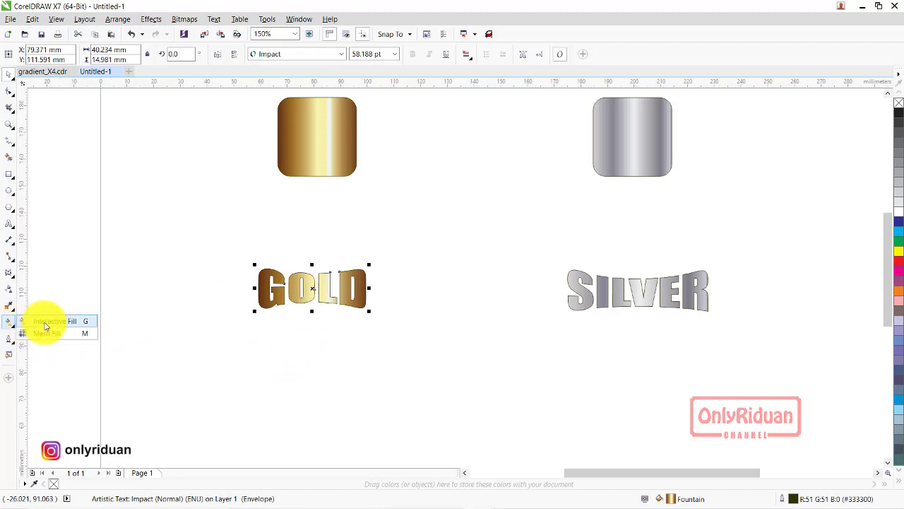
click(40, 320)
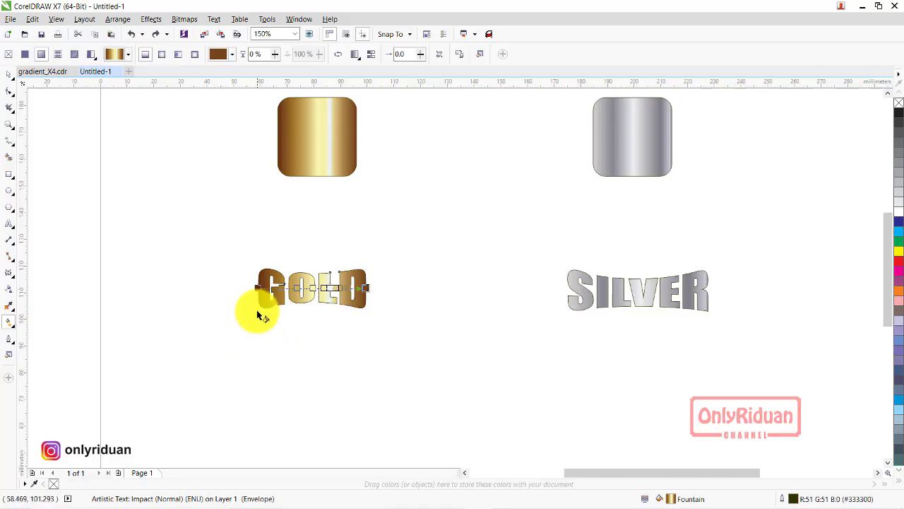
drag(259, 287, 311, 259)
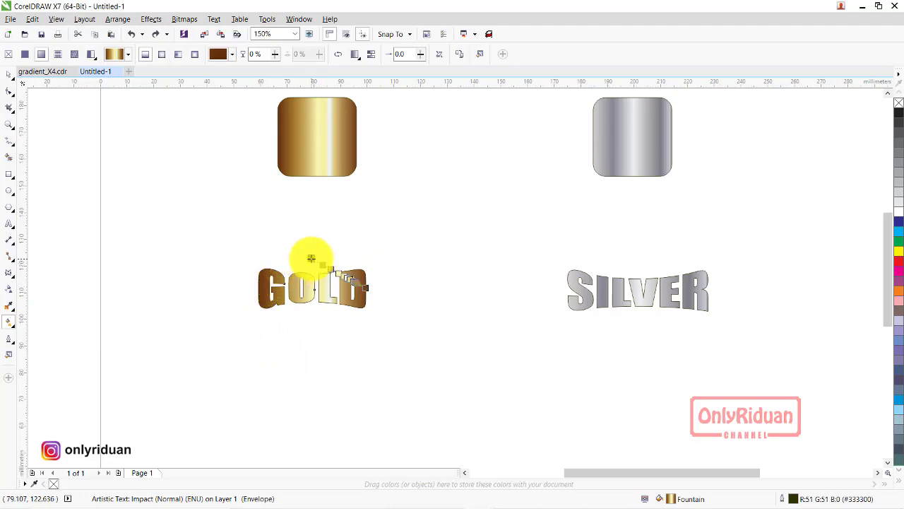
mouse_move(355, 283)
mouse_down()
mouse_move(337, 311)
mouse_move(367, 289)
mouse_move(339, 313)
mouse_move(303, 317)
mouse_move(315, 319)
mouse_up()
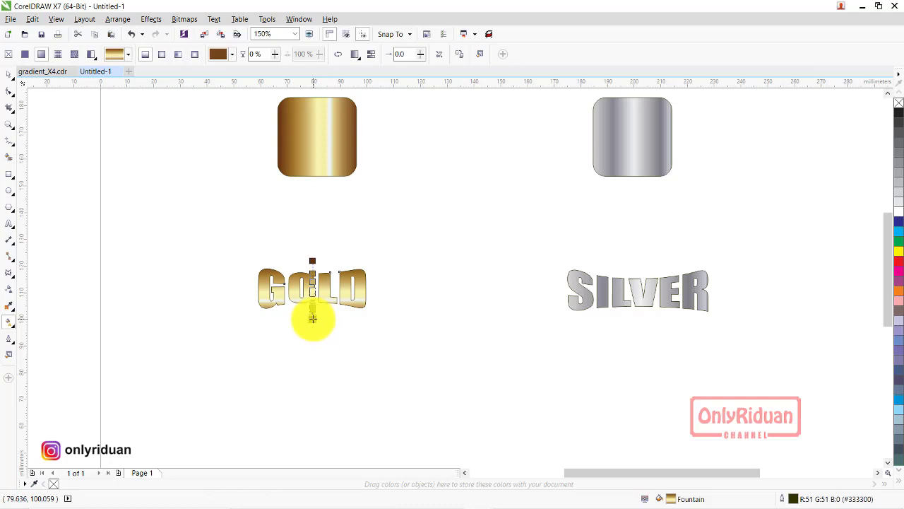
drag(312, 316, 313, 312)
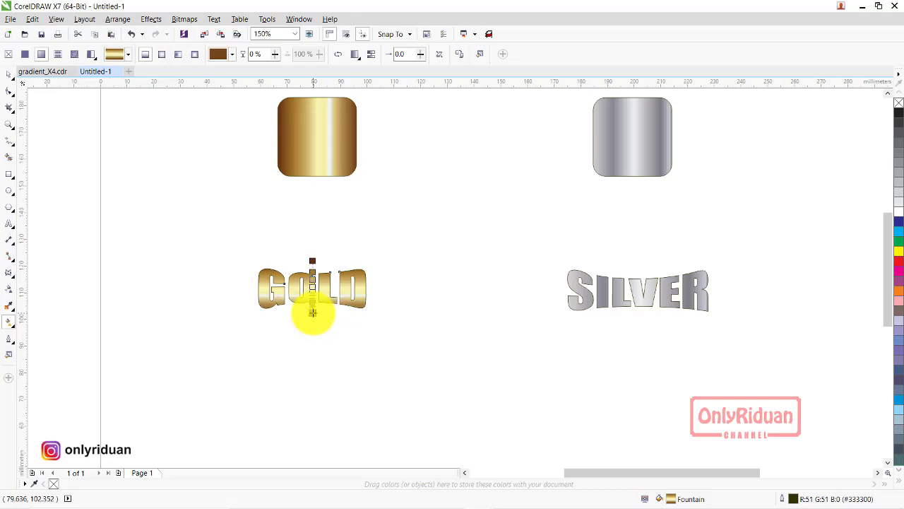
click(8, 73)
click(171, 145)
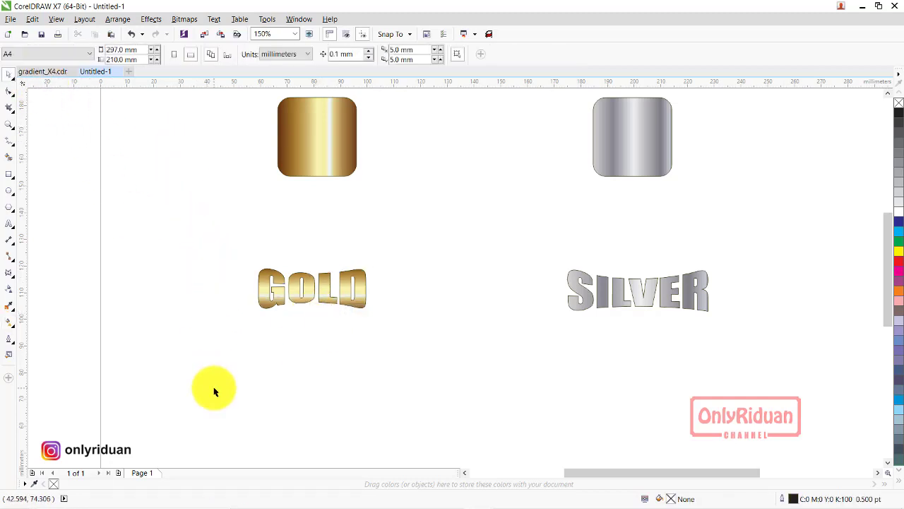
Turn the SILVER text's fountain fill vertical with Interactive Fill, starting just above the letters and ending just below them.
click(623, 299)
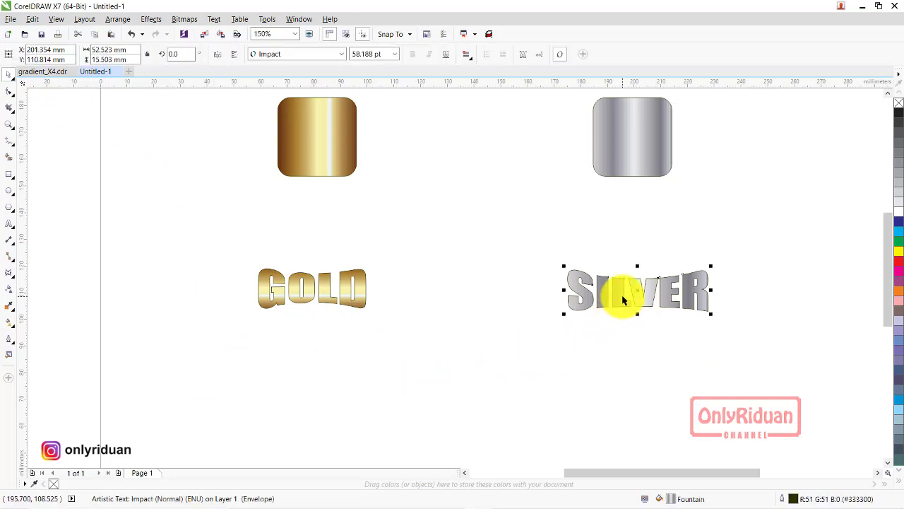
click(10, 325)
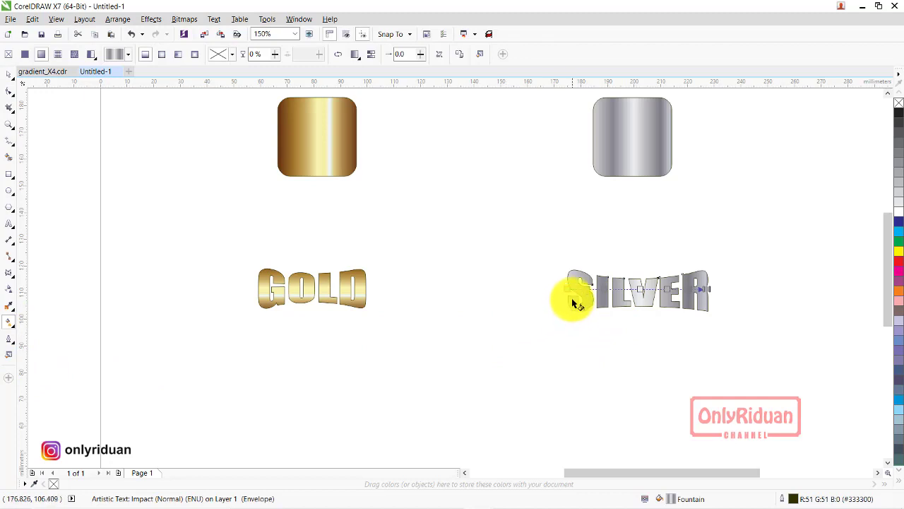
drag(612, 283, 634, 264)
mouse_move(699, 288)
mouse_down()
mouse_move(667, 318)
mouse_move(639, 324)
mouse_up()
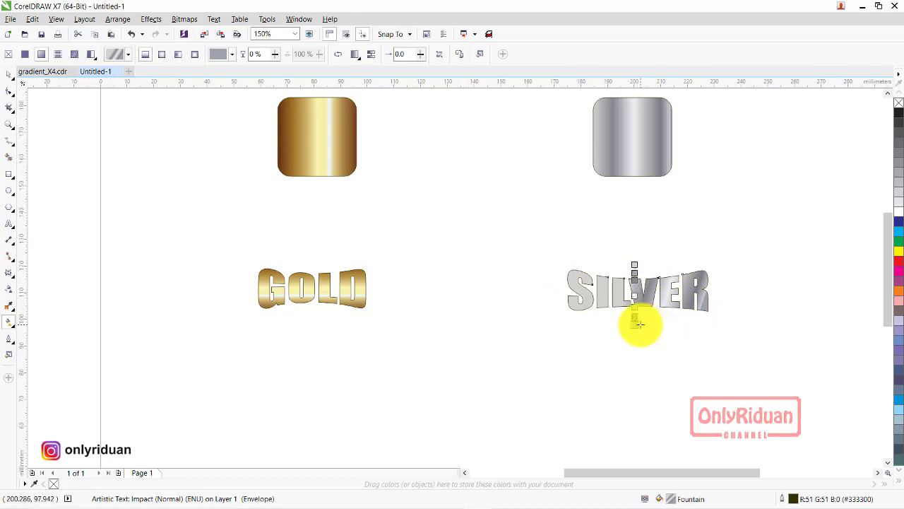
click(639, 320)
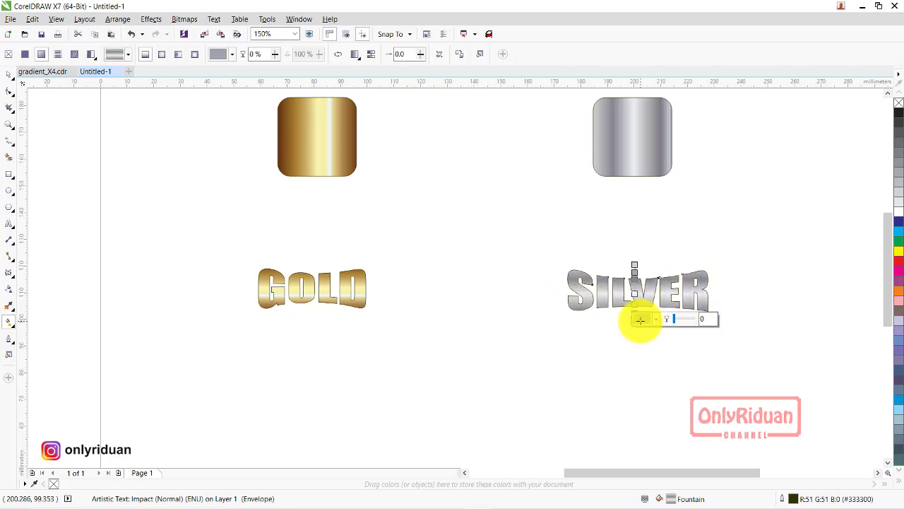
mouse_move(640, 320)
mouse_down()
mouse_move(622, 346)
mouse_move(634, 321)
mouse_up()
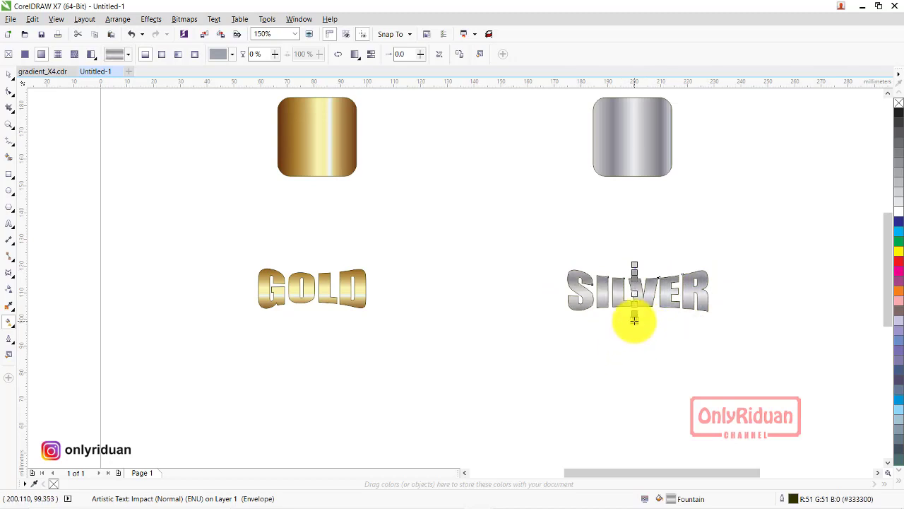
click(634, 319)
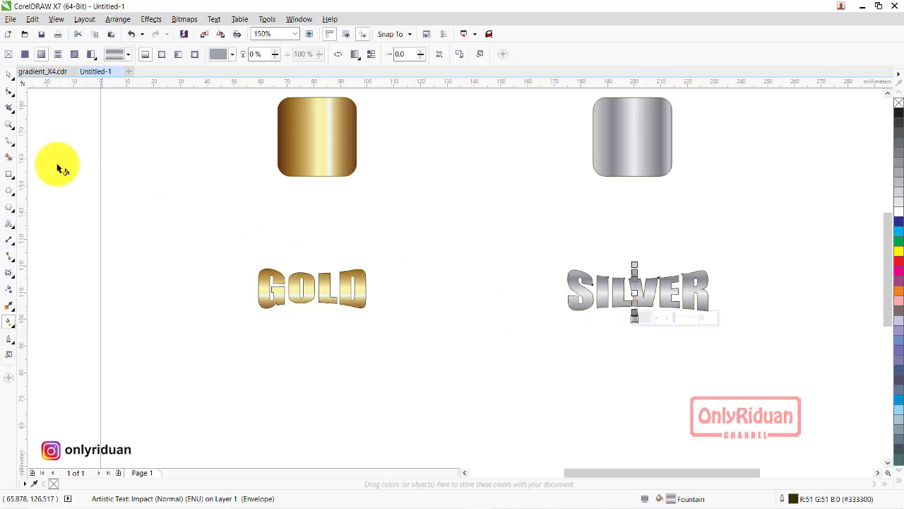
click(8, 73)
click(100, 154)
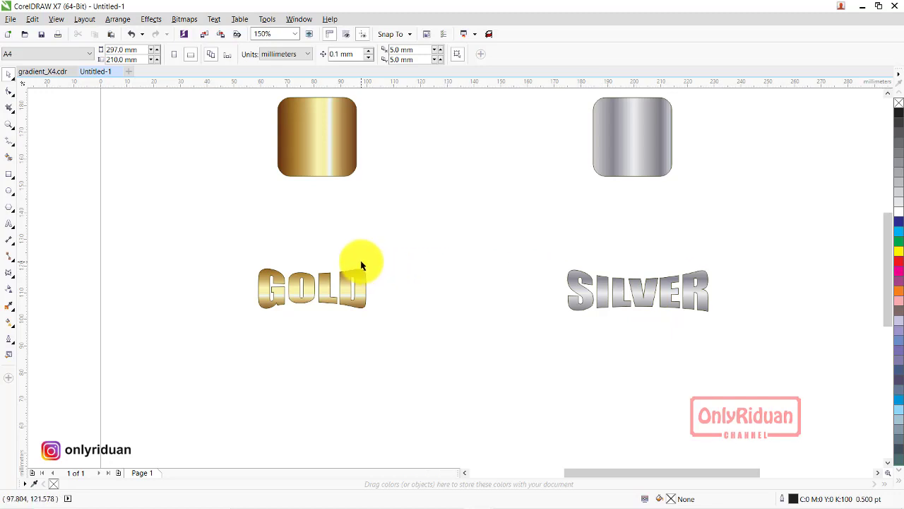
Extrude the GOLD text straight downward from its centre to a vanishing point about 13 mm below, using the first extrusion type.
click(862, 6)
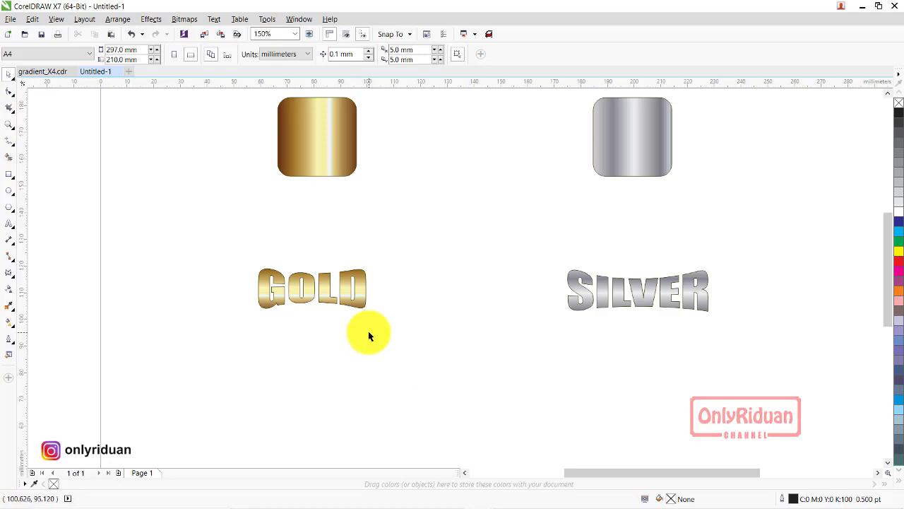
click(323, 286)
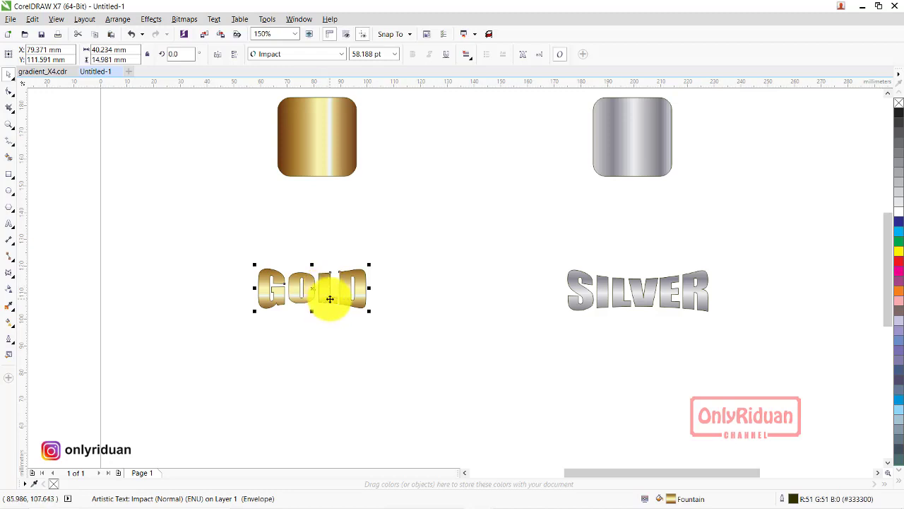
click(11, 274)
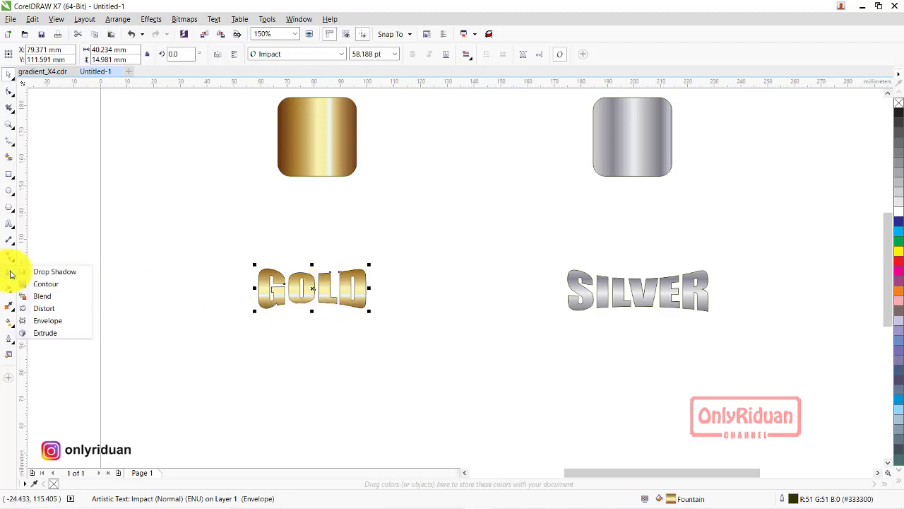
click(43, 338)
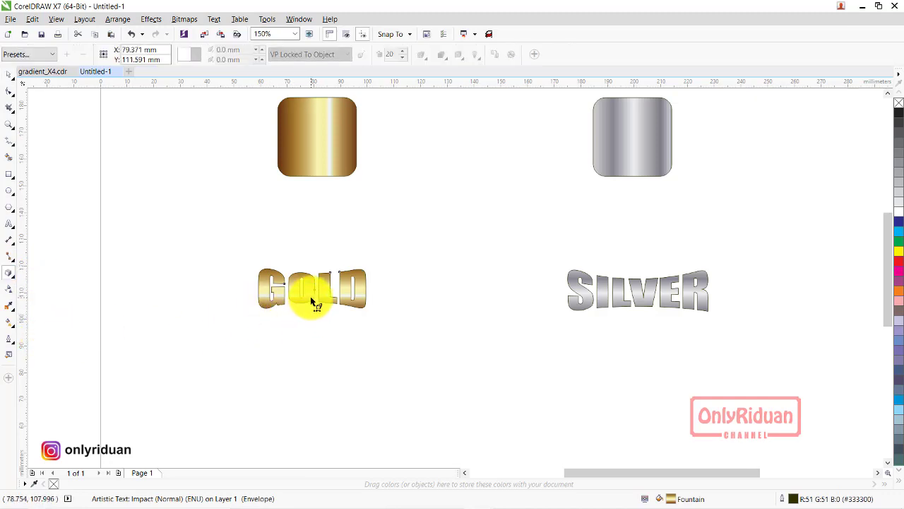
drag(311, 293, 312, 323)
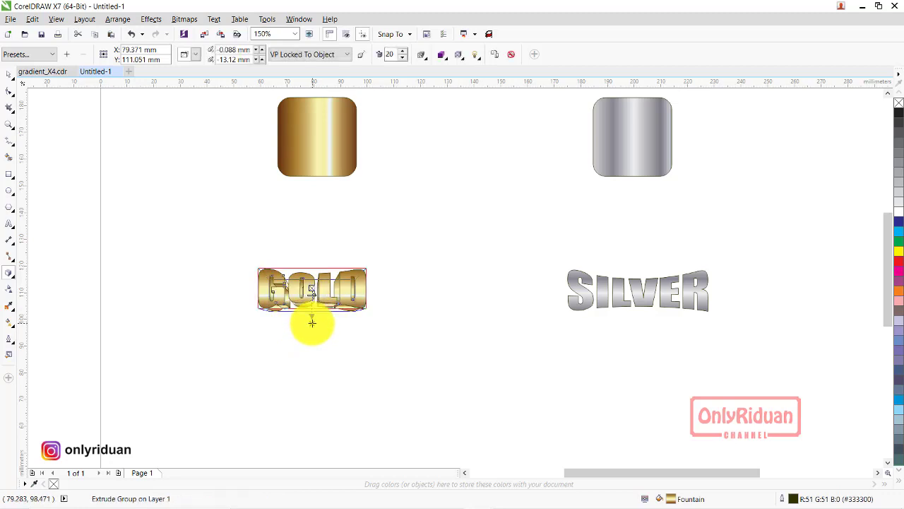
scroll(311, 322, up, 2)
scroll(316, 323, down, 2)
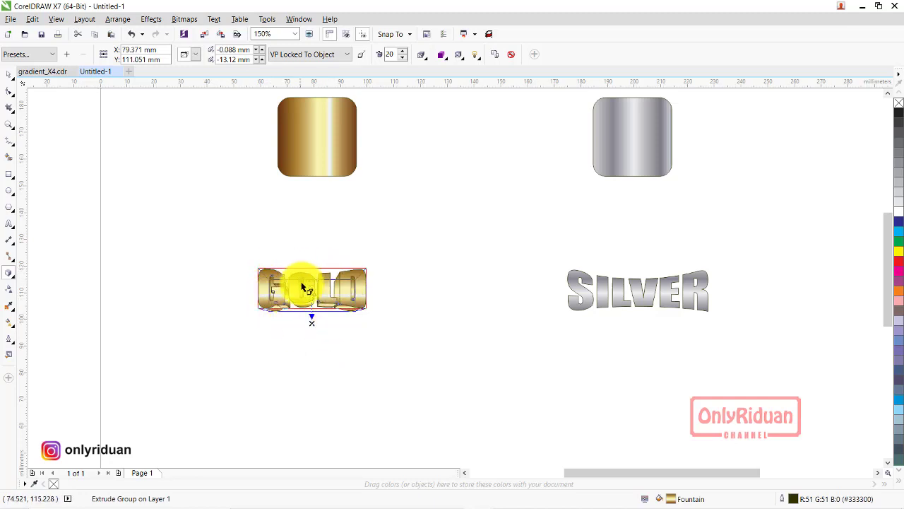
click(194, 57)
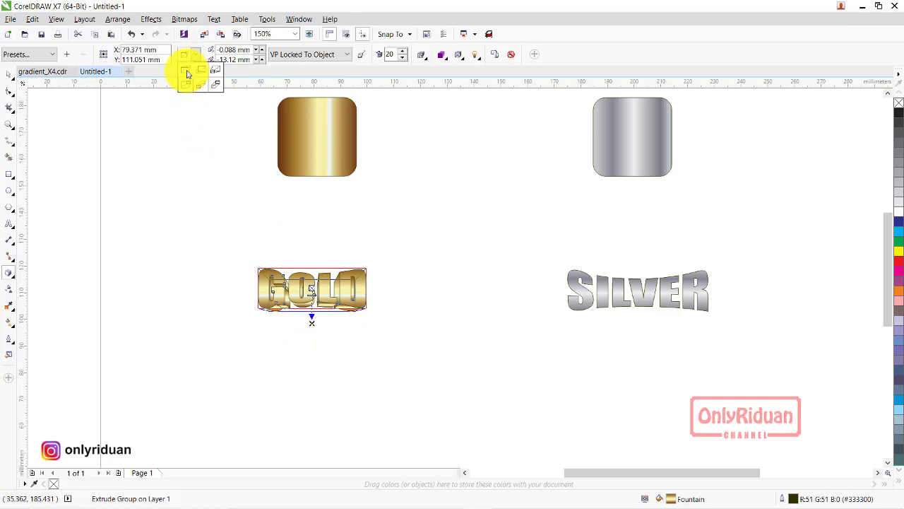
click(187, 73)
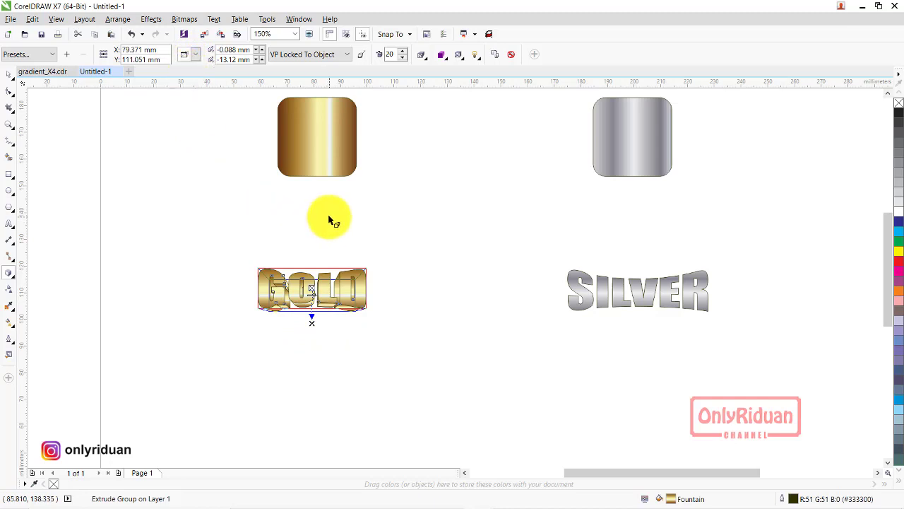
click(329, 220)
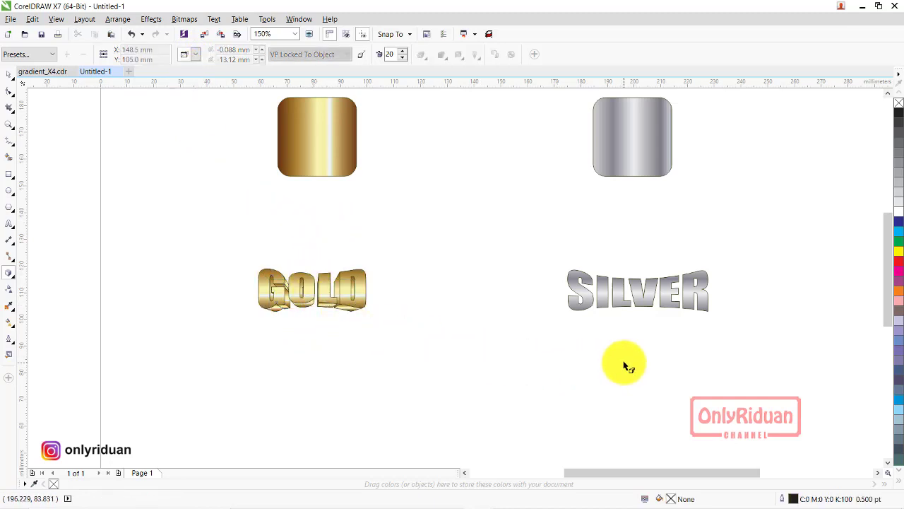
Extrude the SILVER text straight downward from its centre to a vanishing point about 13 mm below.
click(644, 297)
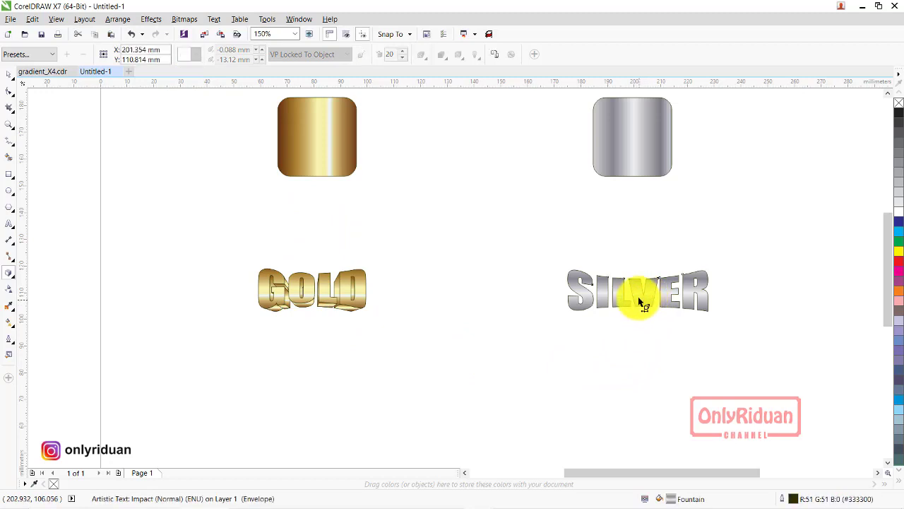
click(638, 305)
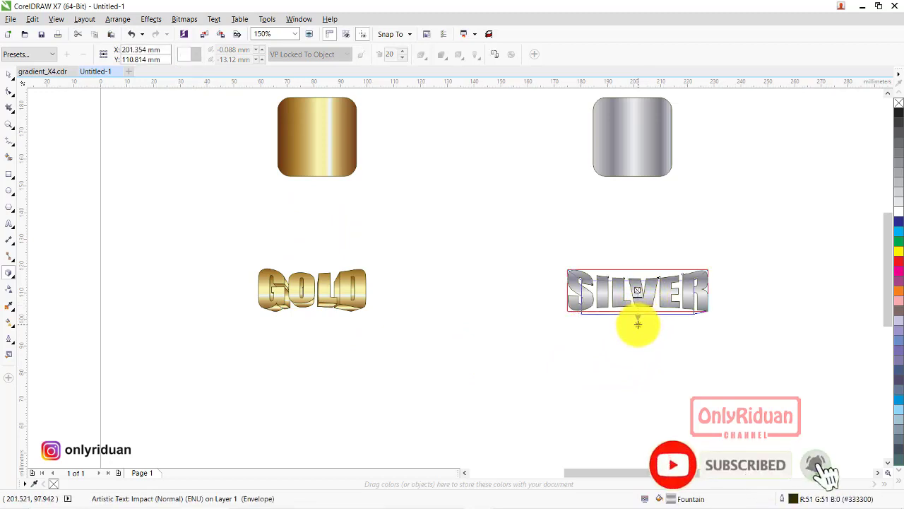
drag(639, 323, 639, 324)
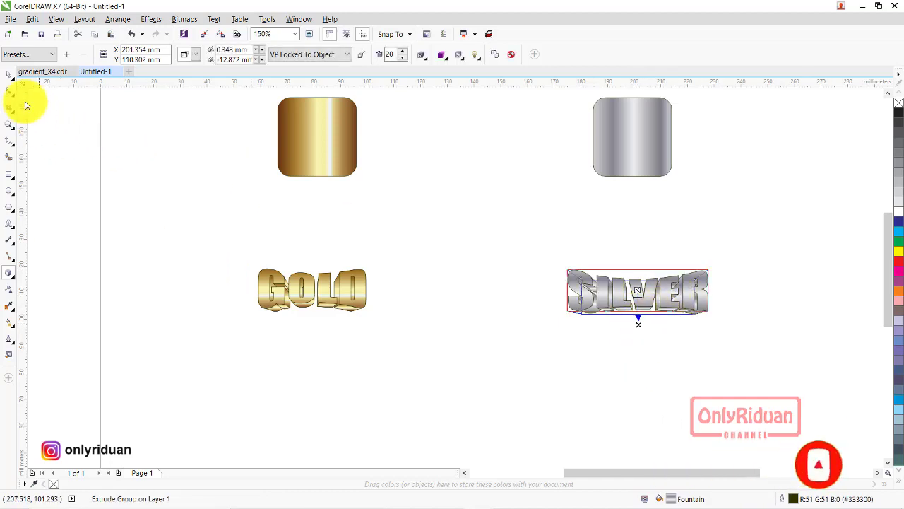
click(10, 74)
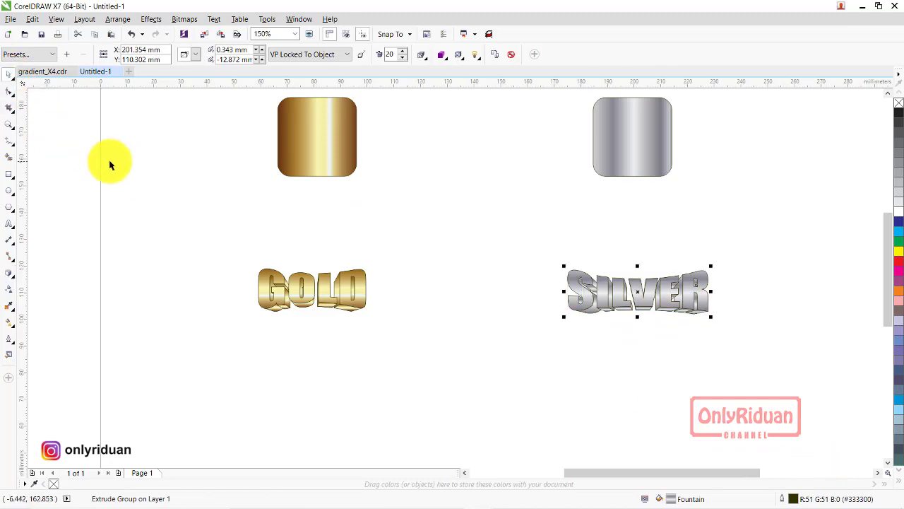
Enlarge both extruded texts to about 231.5% and place them side by side across the page, beneath the two swatches.
drag(238, 218, 844, 406)
scroll(586, 327, down, 2)
drag(652, 318, 574, 317)
drag(386, 273, 660, 358)
drag(623, 333, 721, 349)
drag(422, 354, 365, 389)
drag(318, 257, 812, 379)
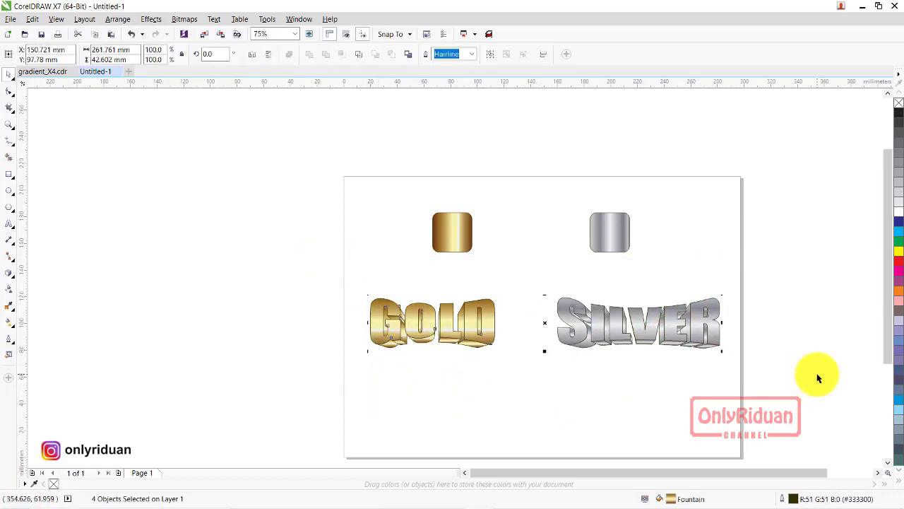
click(824, 414)
Break the GOLD text's extrude group apart, test the separation by moving its side faces down, and undo that move.
click(10, 124)
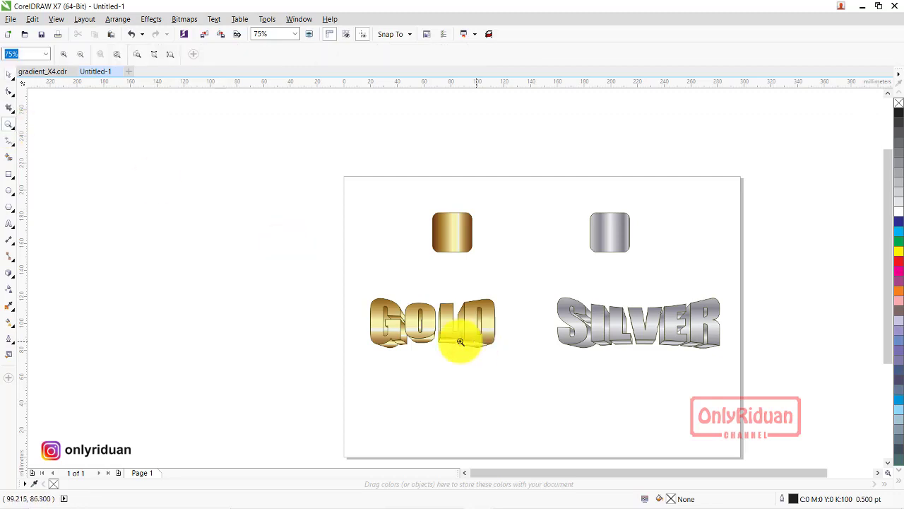
drag(335, 271, 741, 369)
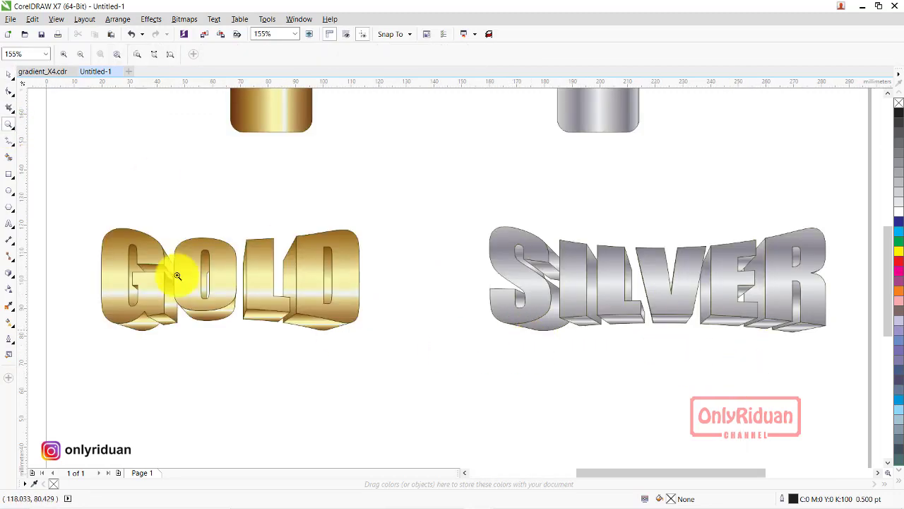
click(9, 73)
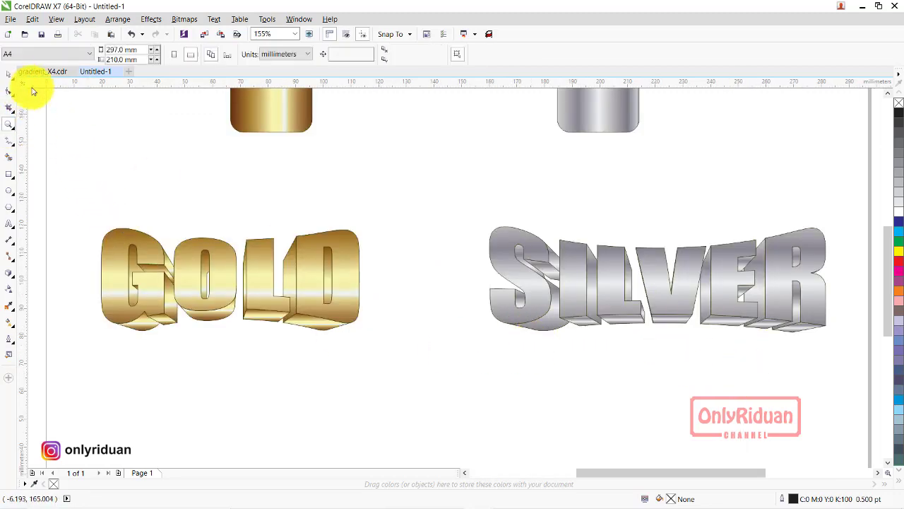
click(261, 322)
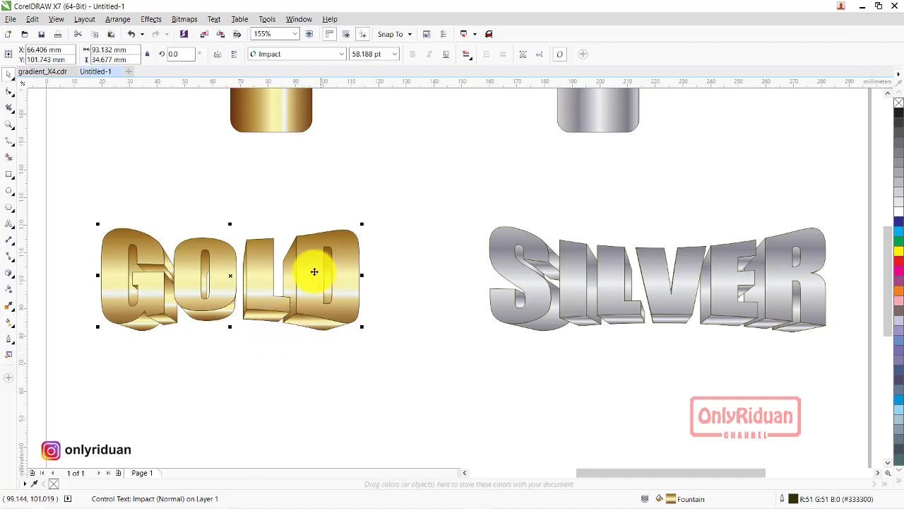
click(254, 353)
click(256, 302)
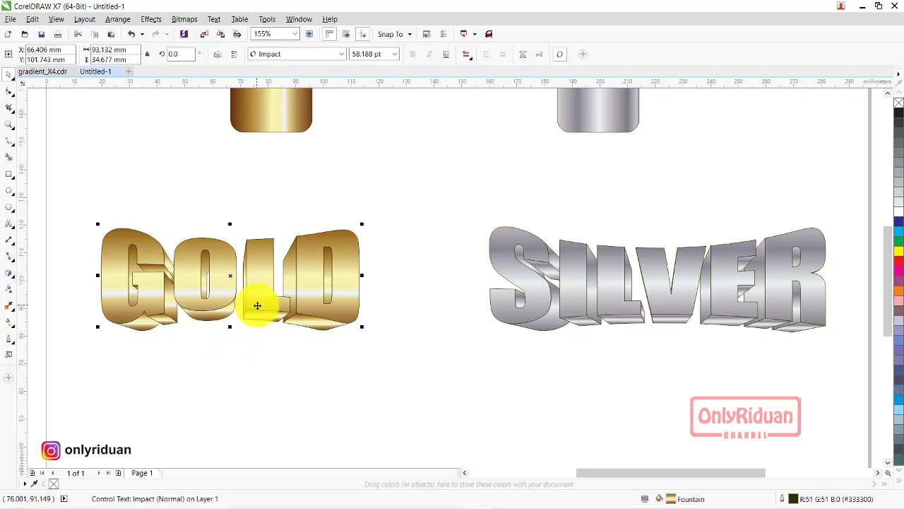
click(275, 355)
click(265, 309)
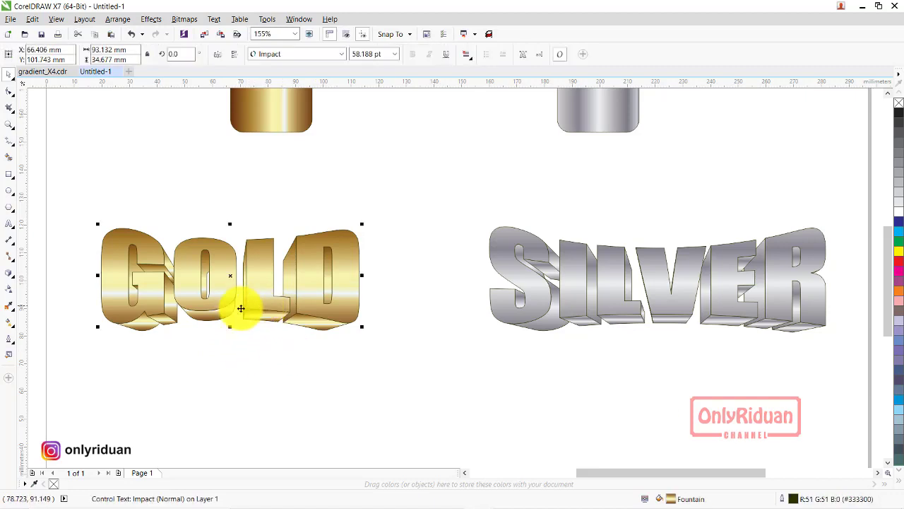
click(8, 275)
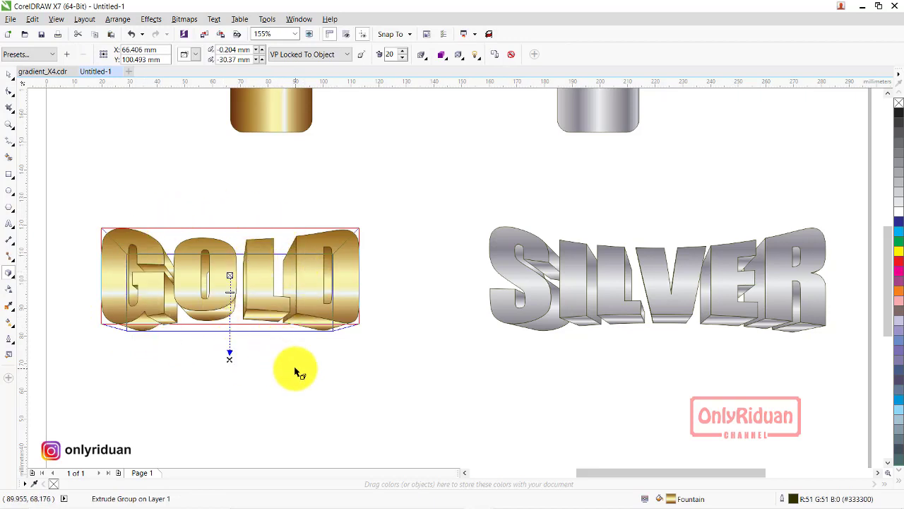
key(ctrl+k)
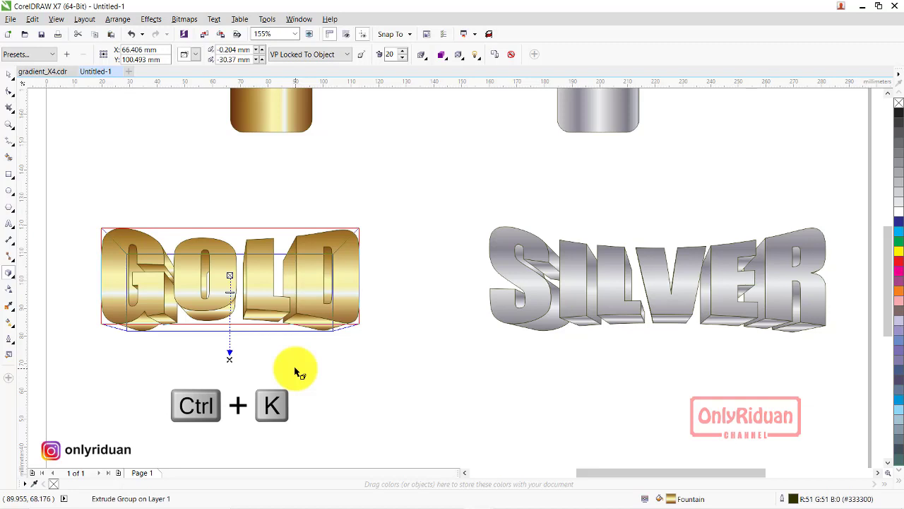
key(ctrl+k)
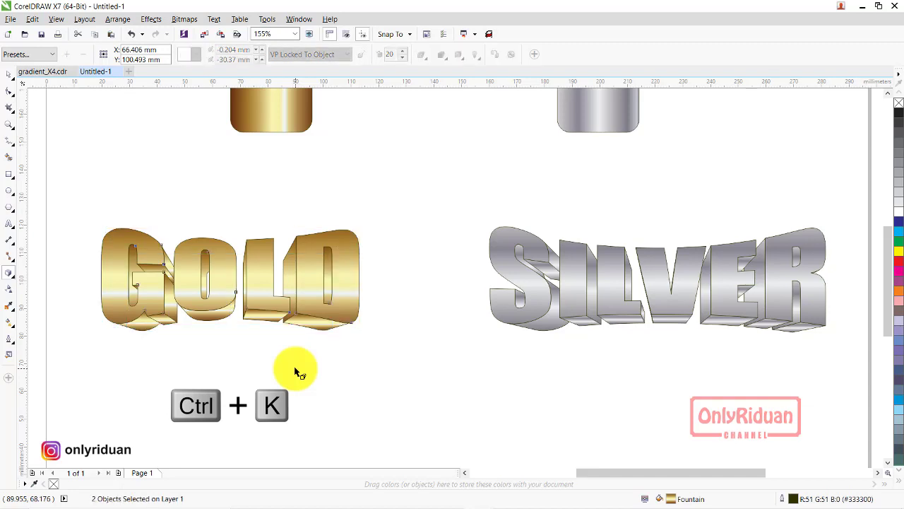
click(10, 74)
key(Escape)
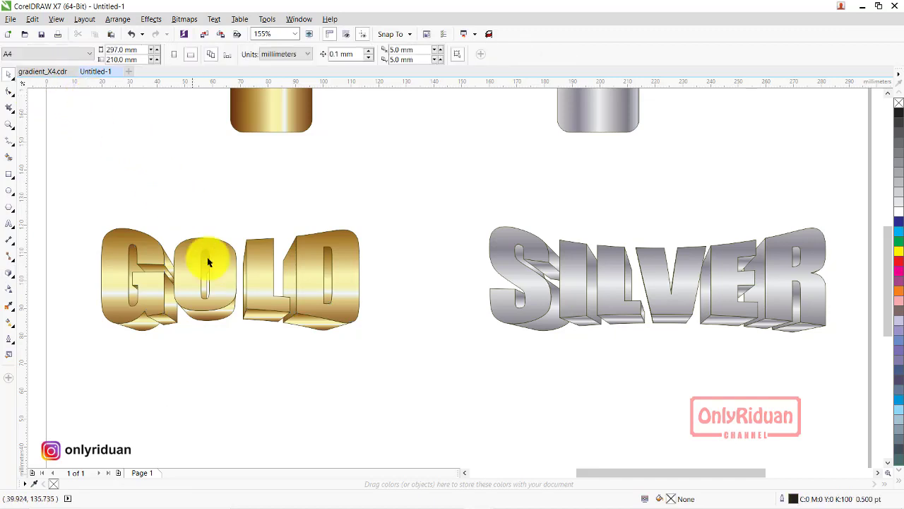
drag(218, 326, 249, 416)
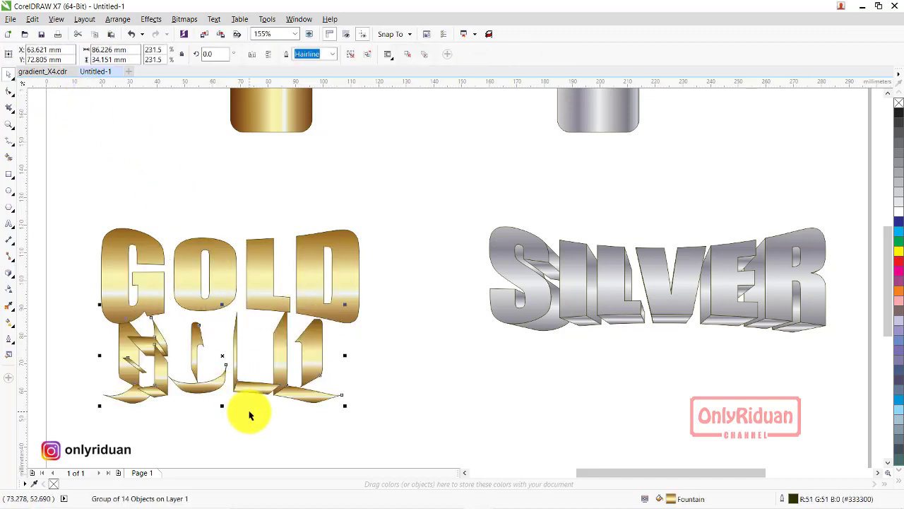
key(ctrl+z)
Break the SILVER text's extrude group apart, test the separation by moving its side faces down, and undo that move.
click(532, 299)
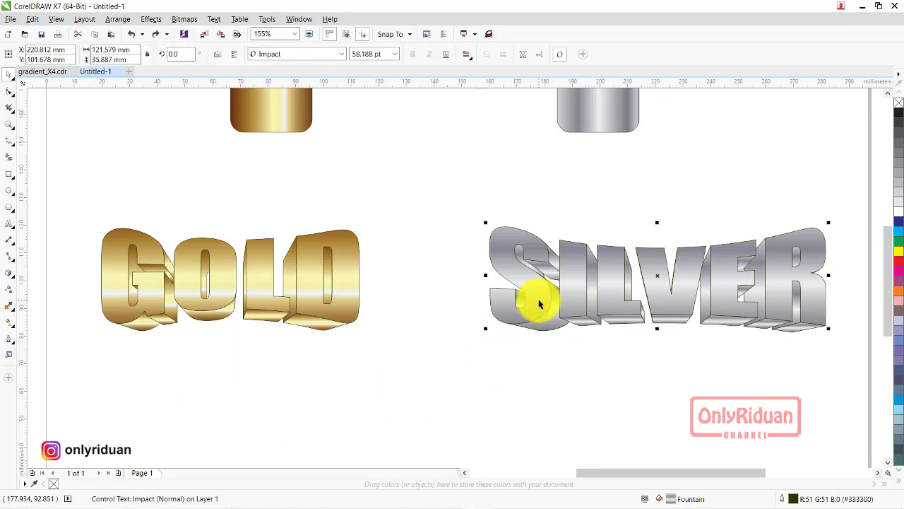
click(10, 275)
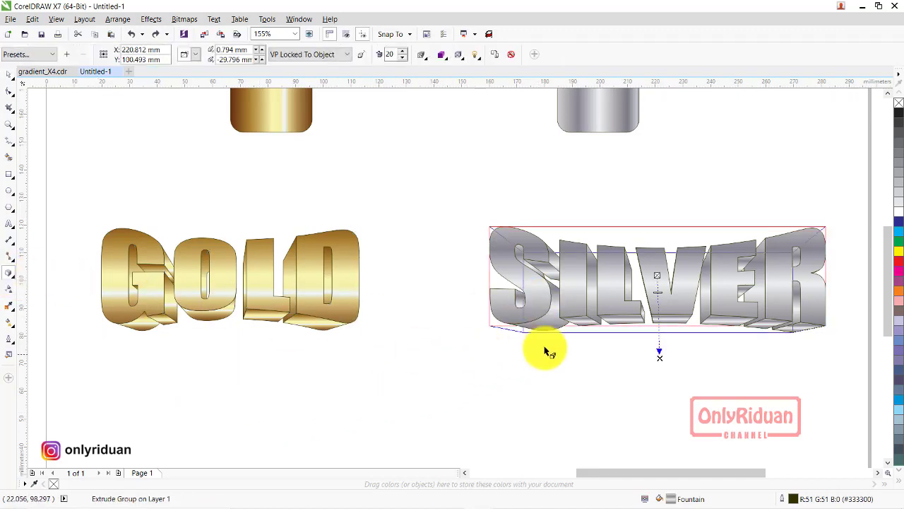
key(ctrl+k)
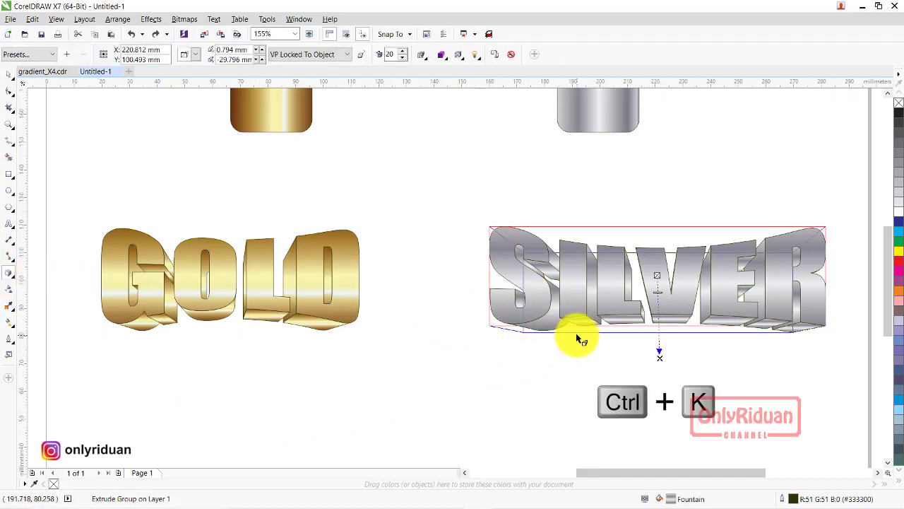
key(ctrl+k)
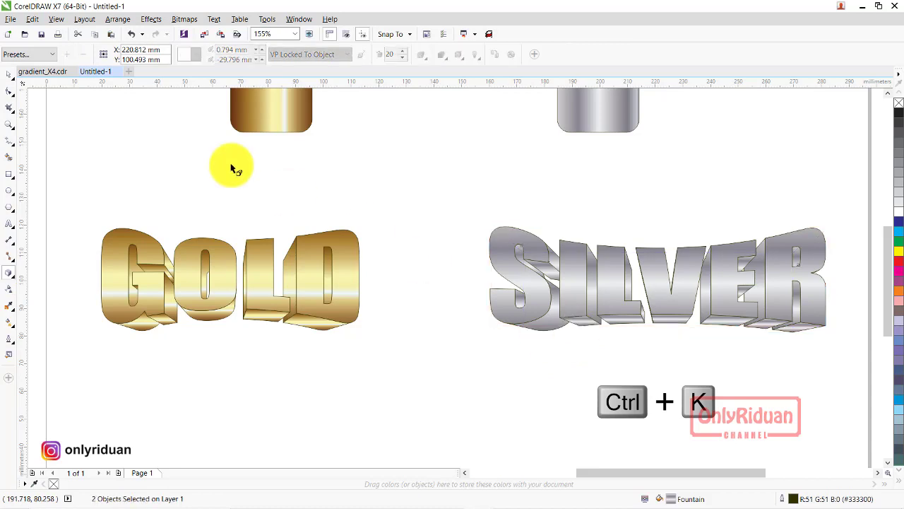
click(10, 74)
click(587, 353)
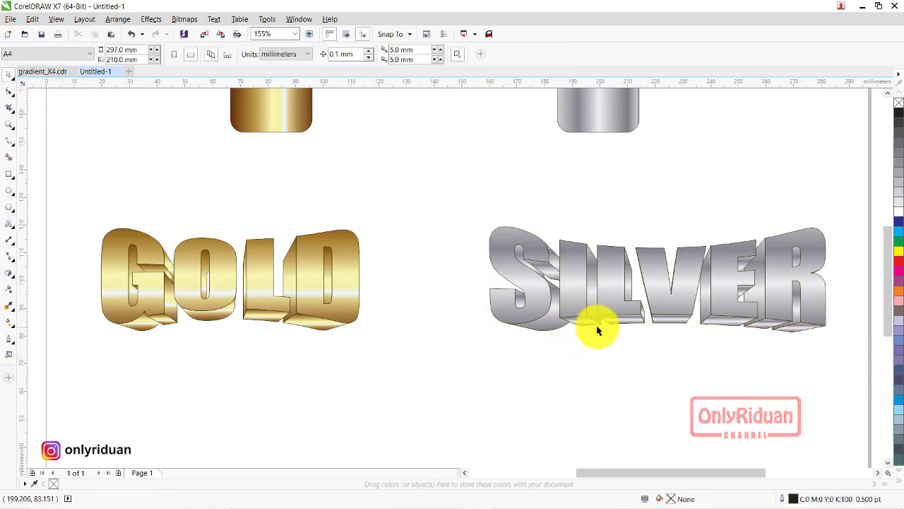
drag(589, 329, 586, 376)
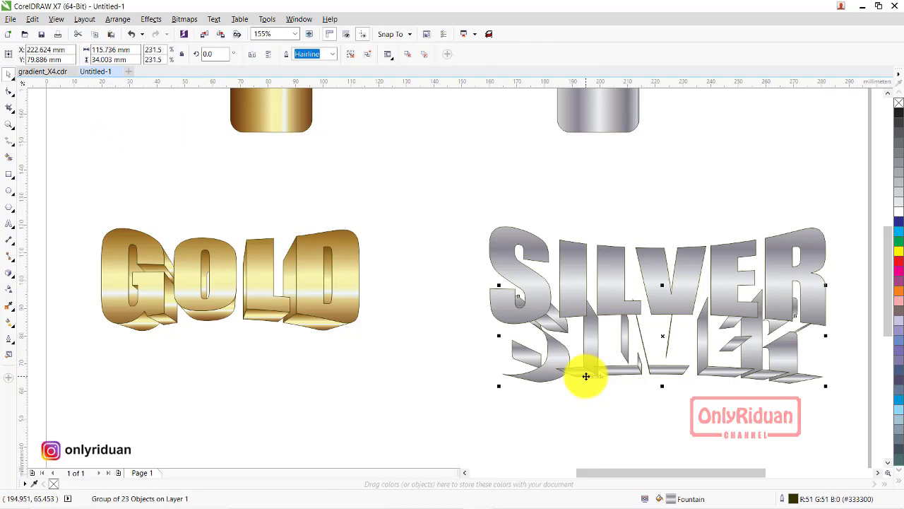
key(ctrl+z)
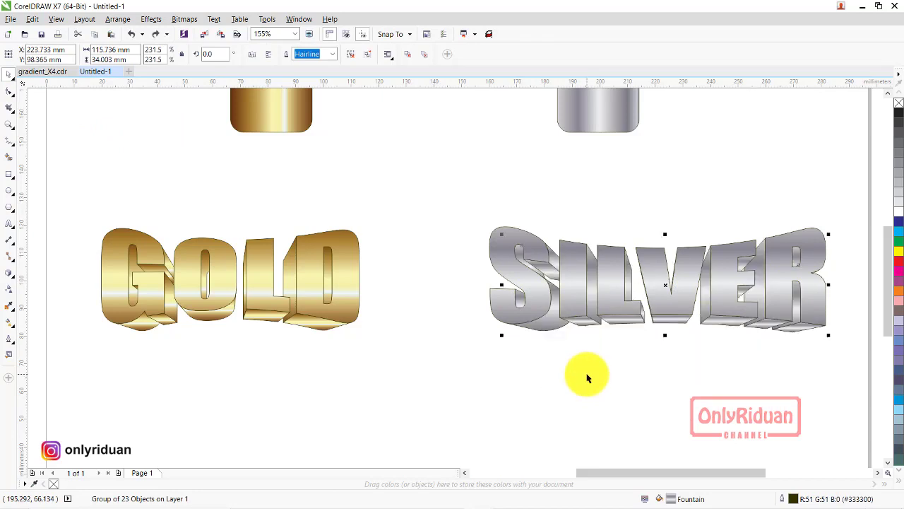
Ungroup the side faces of the GOLD text's extrusion into individual pieces and clear the selection.
click(263, 320)
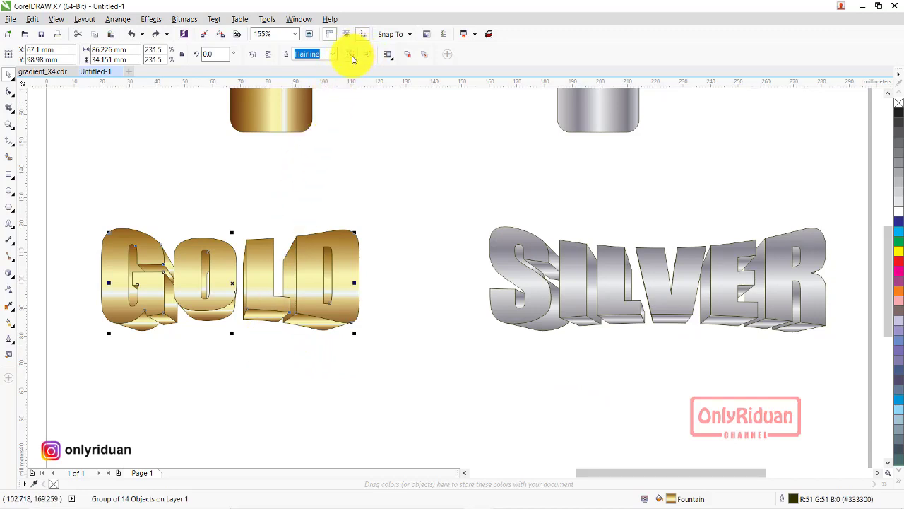
click(394, 178)
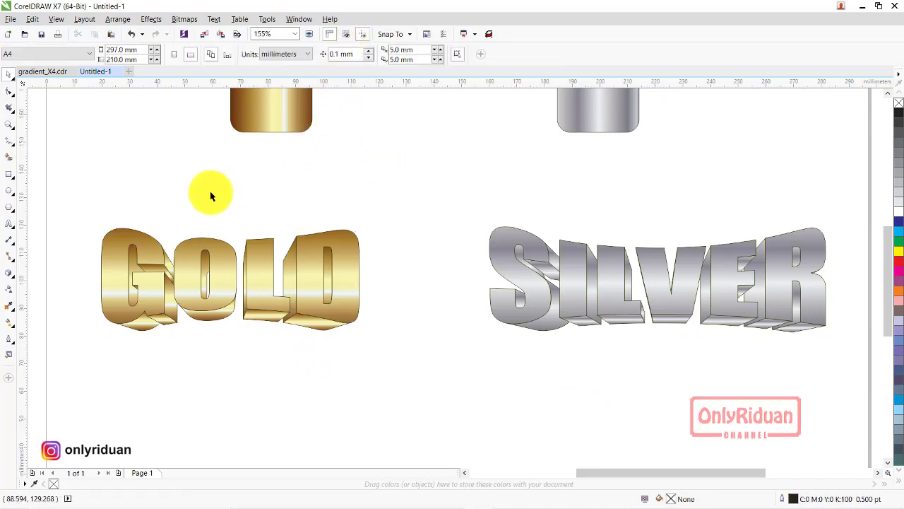
click(10, 124)
mouse_move(66, 196)
mouse_down()
mouse_move(111, 228)
mouse_move(410, 359)
mouse_up()
key(space)
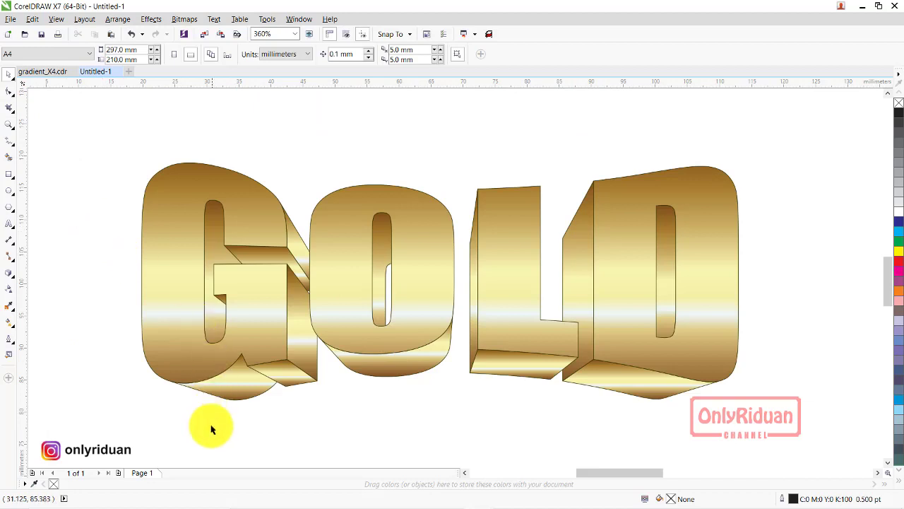
Reposition the interactive fill gradients on the G's curved underside face and the adjoining underside of its inner block so they run diagonally.
click(240, 394)
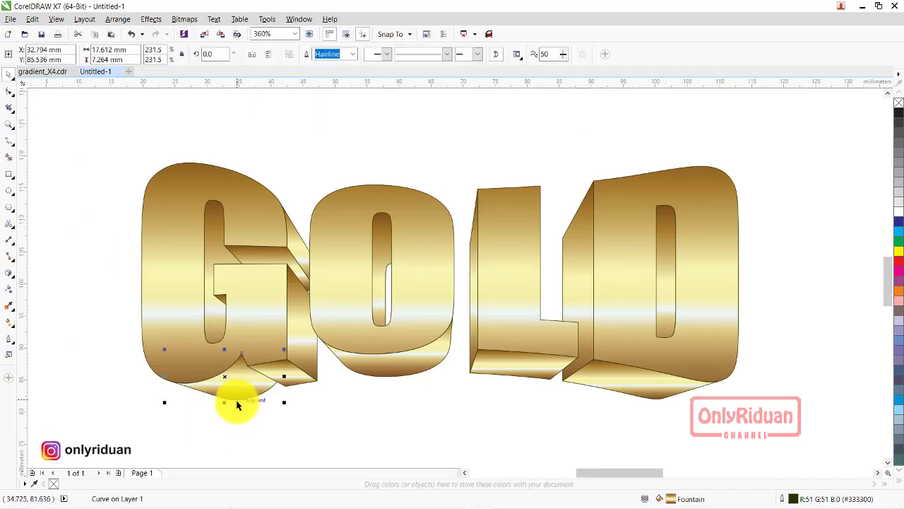
click(11, 322)
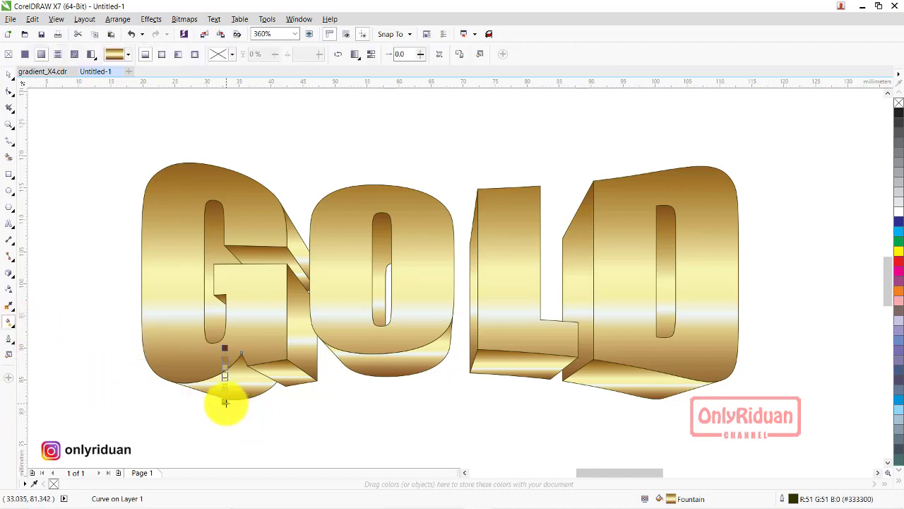
drag(232, 405, 266, 402)
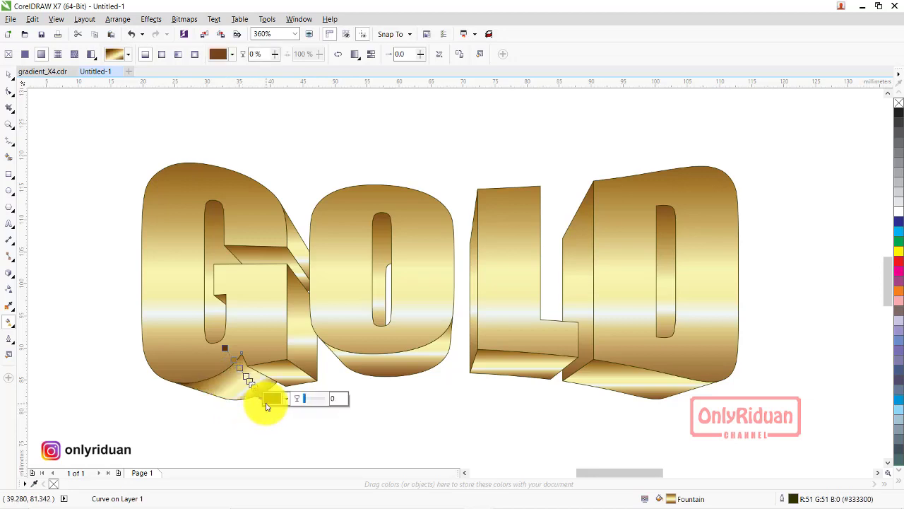
click(213, 368)
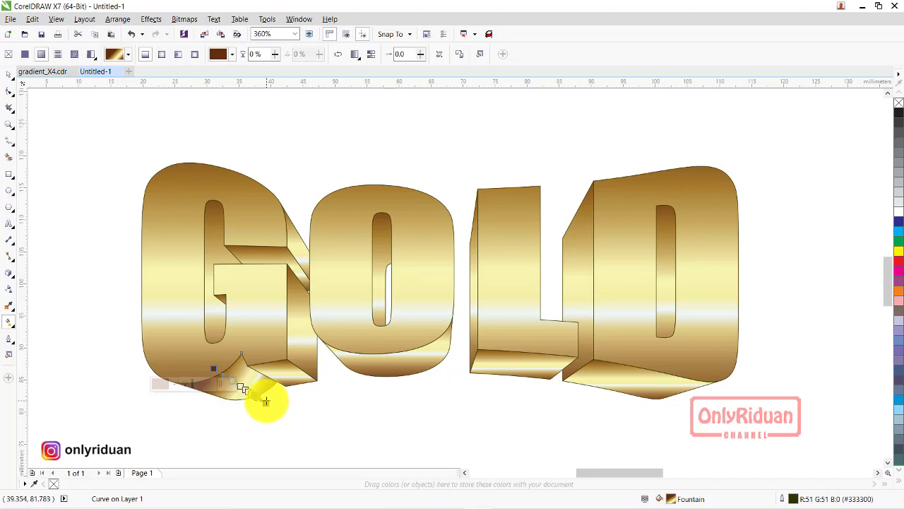
drag(265, 401, 265, 422)
click(264, 427)
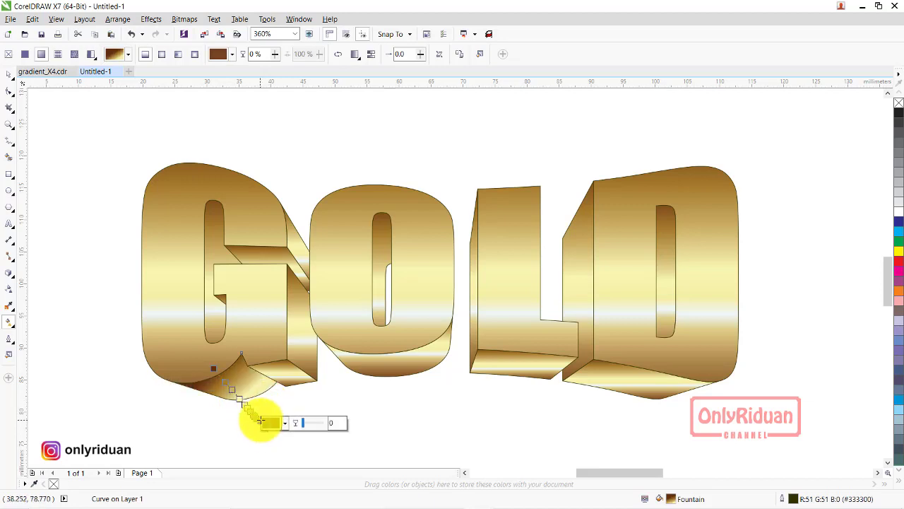
click(292, 369)
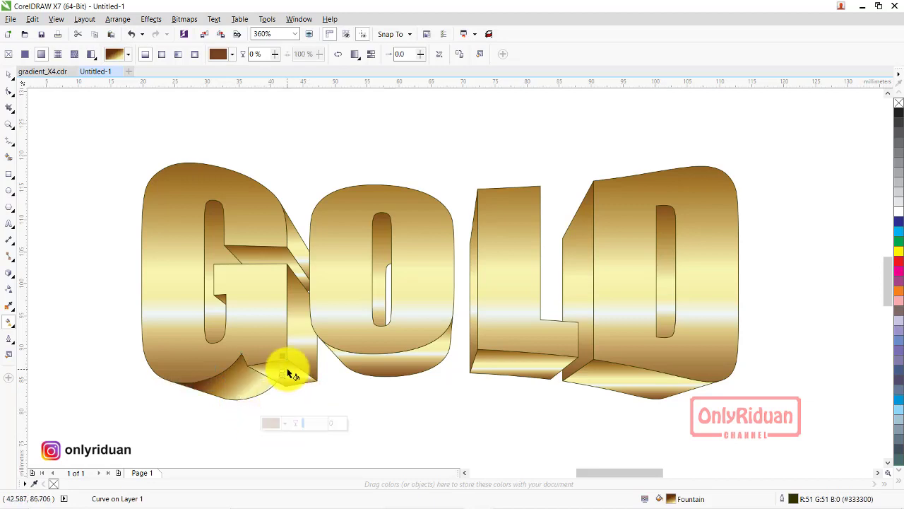
drag(271, 351, 300, 422)
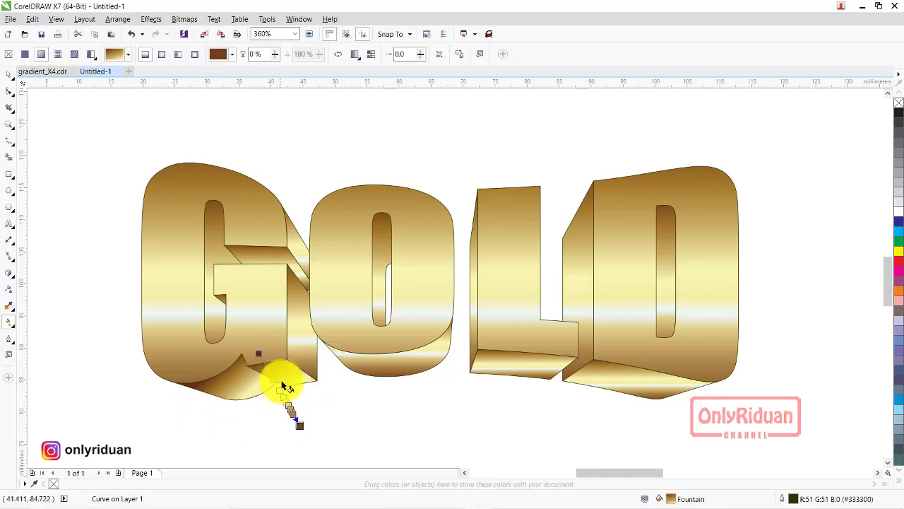
Angle and lengthen the gradient on the O's underside face so it runs across the face, rising slightly toward the L.
click(388, 374)
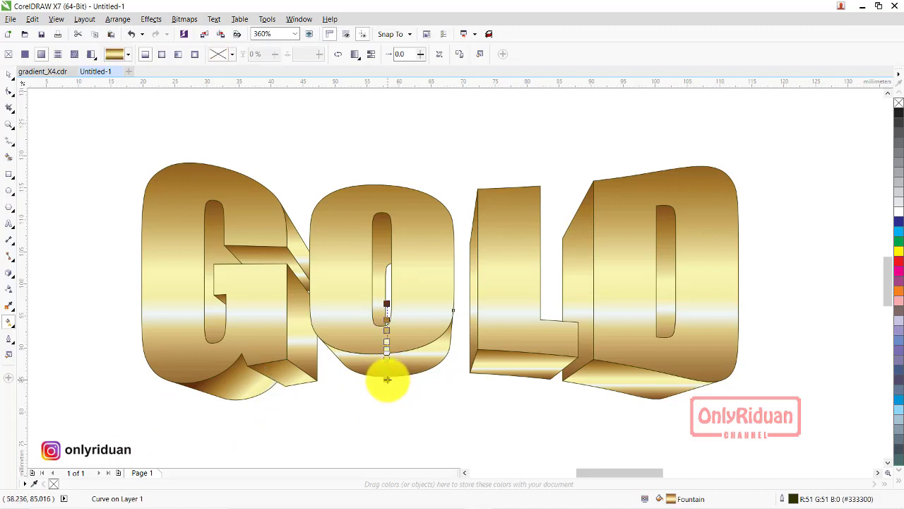
drag(387, 379, 417, 398)
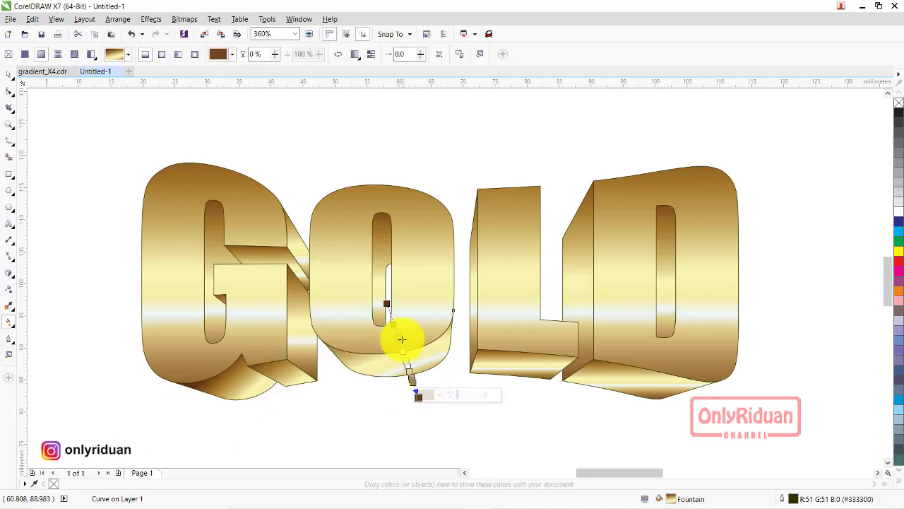
drag(386, 304, 334, 335)
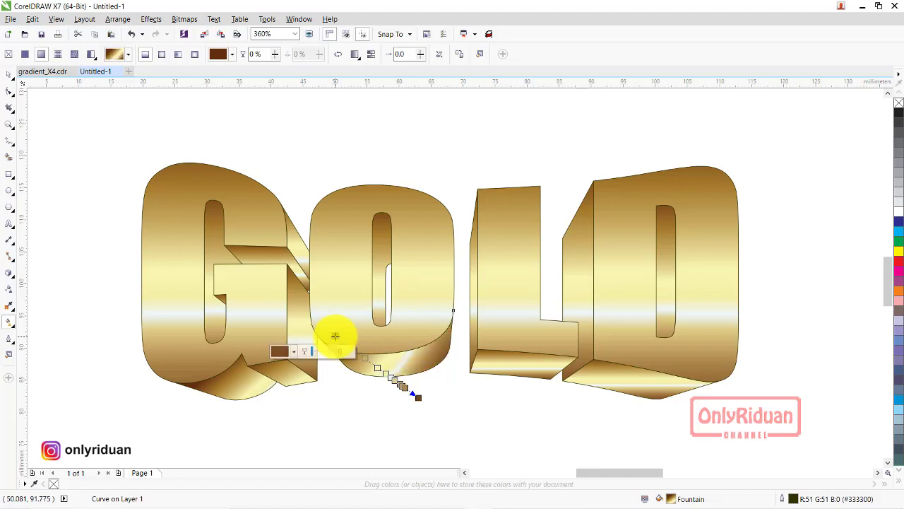
drag(418, 398, 461, 384)
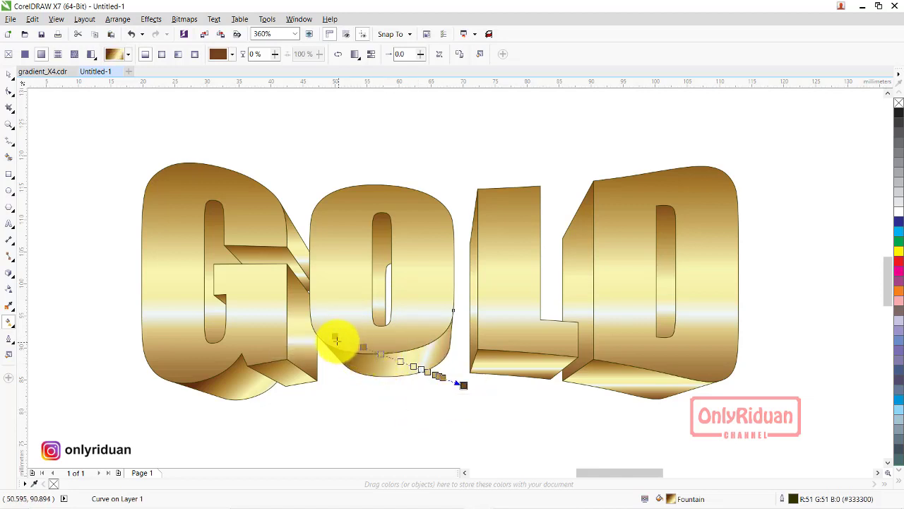
drag(336, 338, 284, 384)
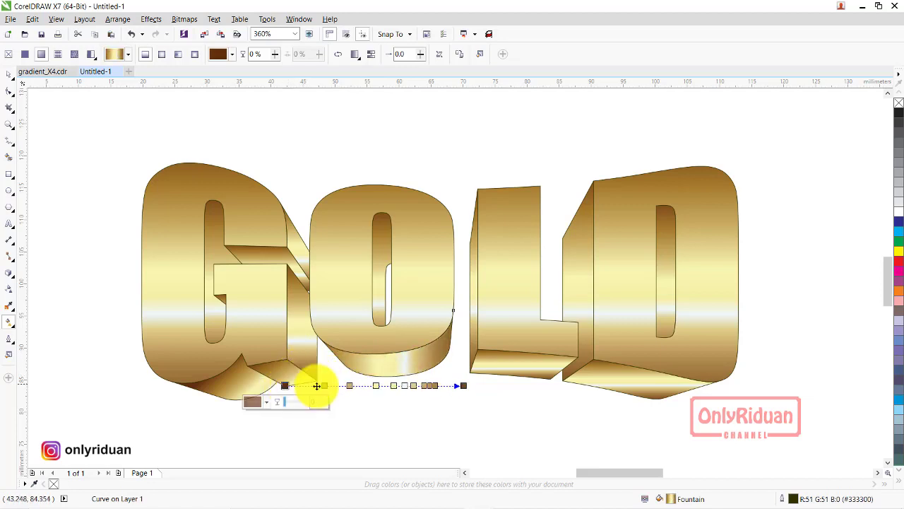
drag(464, 385, 486, 362)
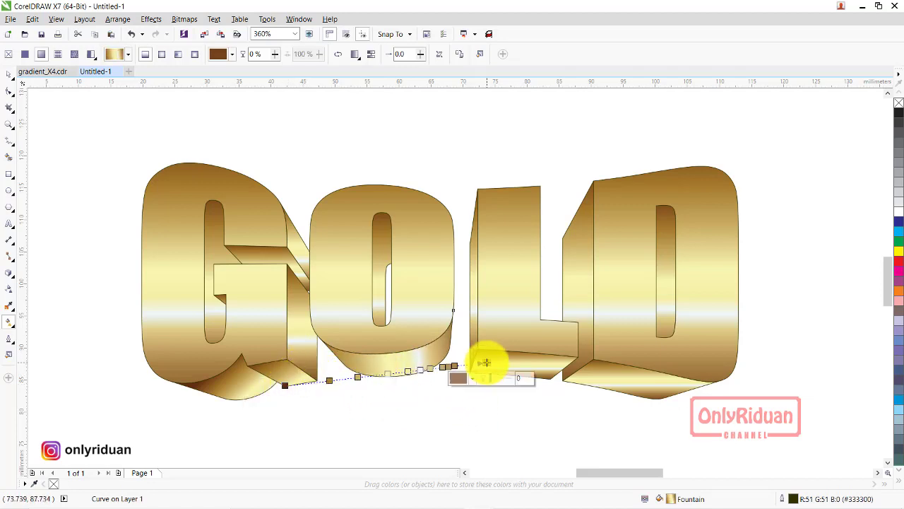
drag(272, 390, 264, 432)
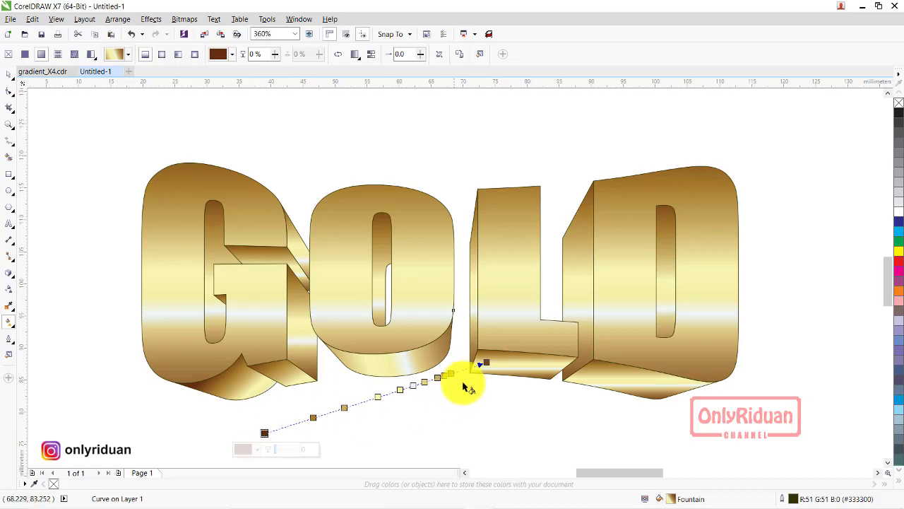
drag(487, 363, 492, 341)
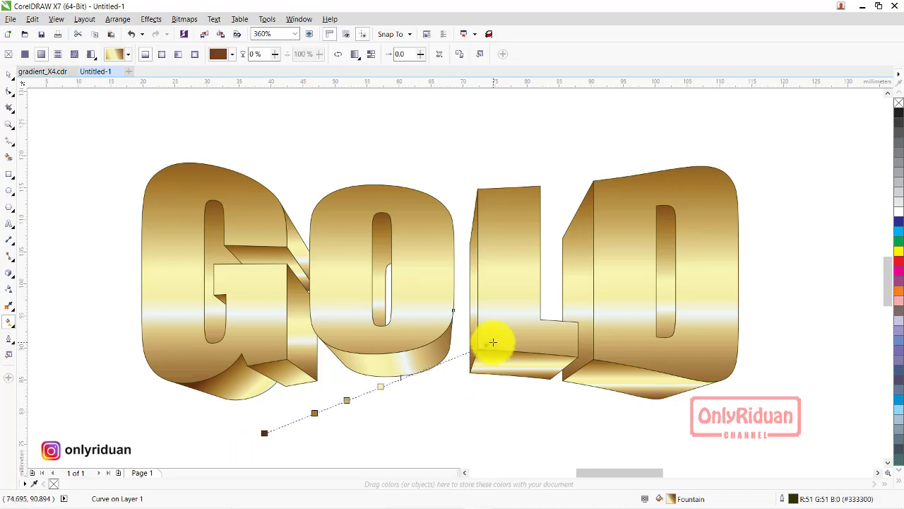
click(467, 412)
Stretch and tilt the gradient on the L's underside face, extending it beyond both the upper and lower edges.
click(526, 366)
drag(525, 394, 500, 418)
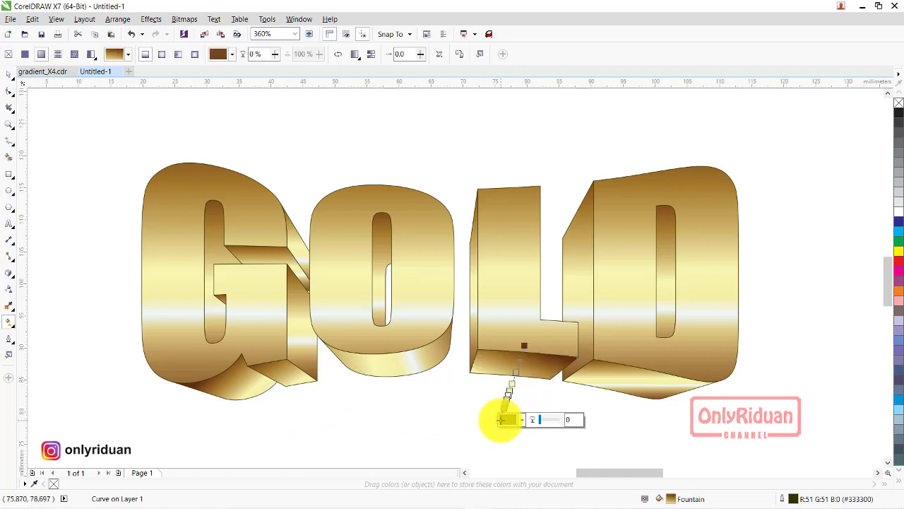
click(537, 360)
click(531, 327)
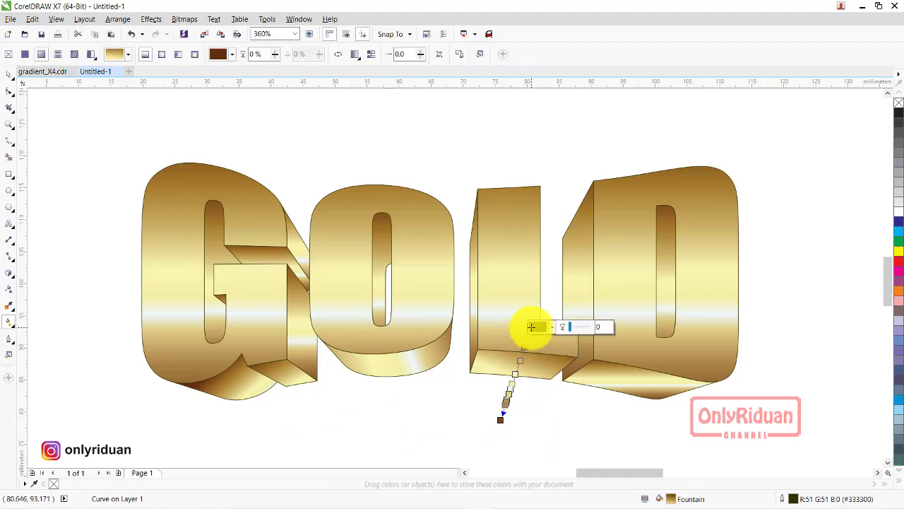
Stretch the gradient on the D's underside face into a long, steep slant past its edges and clear the selection.
click(631, 390)
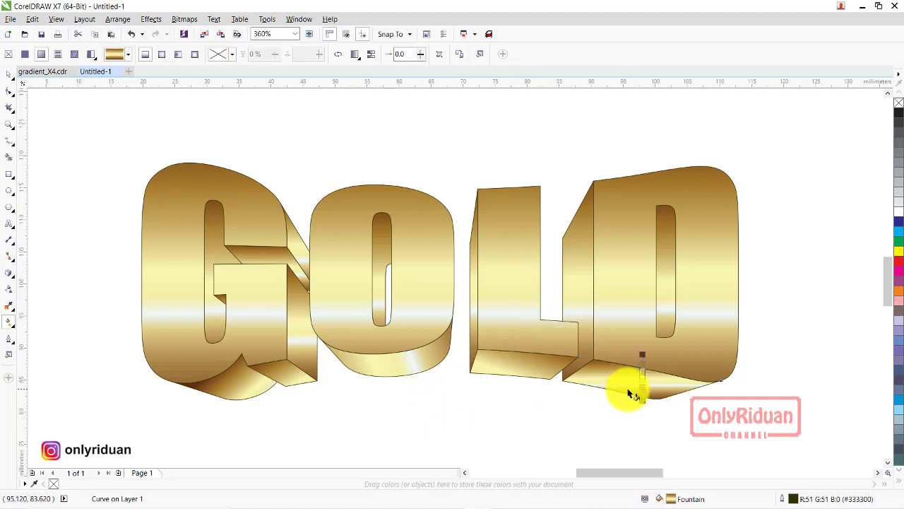
drag(642, 400, 572, 416)
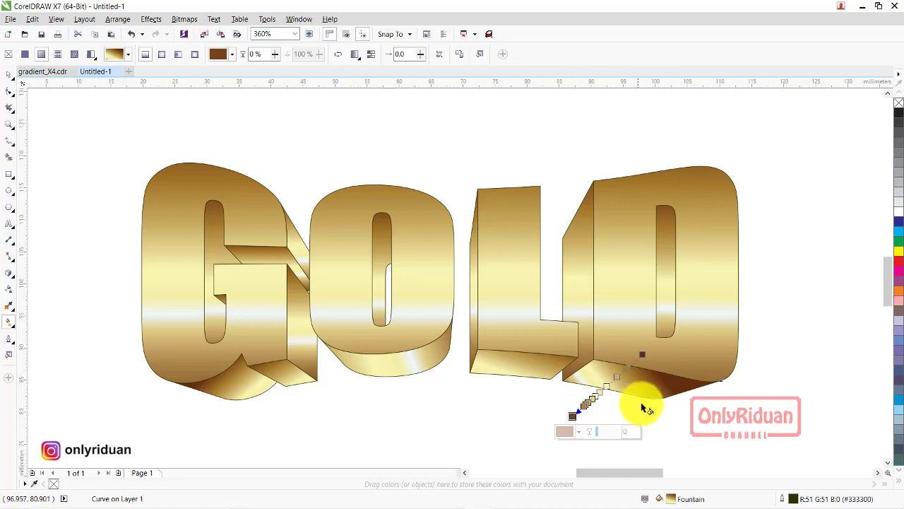
drag(616, 376, 620, 318)
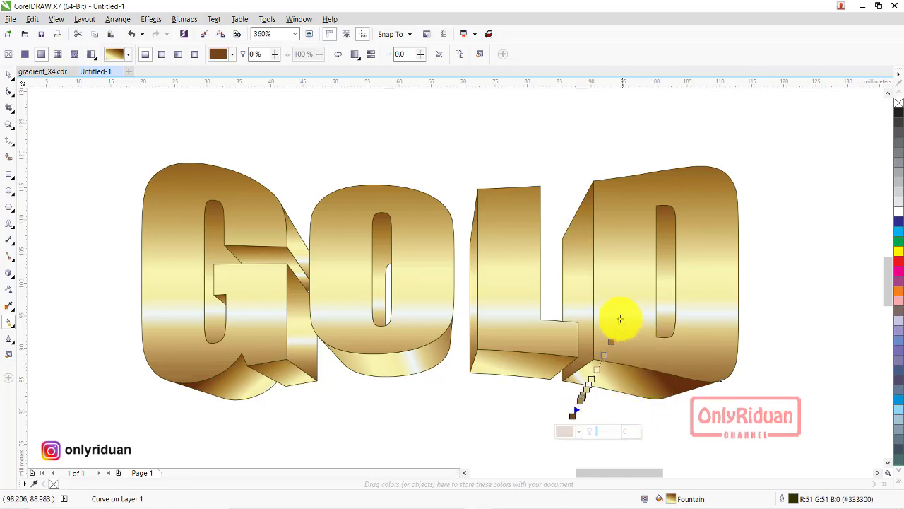
drag(570, 417, 589, 431)
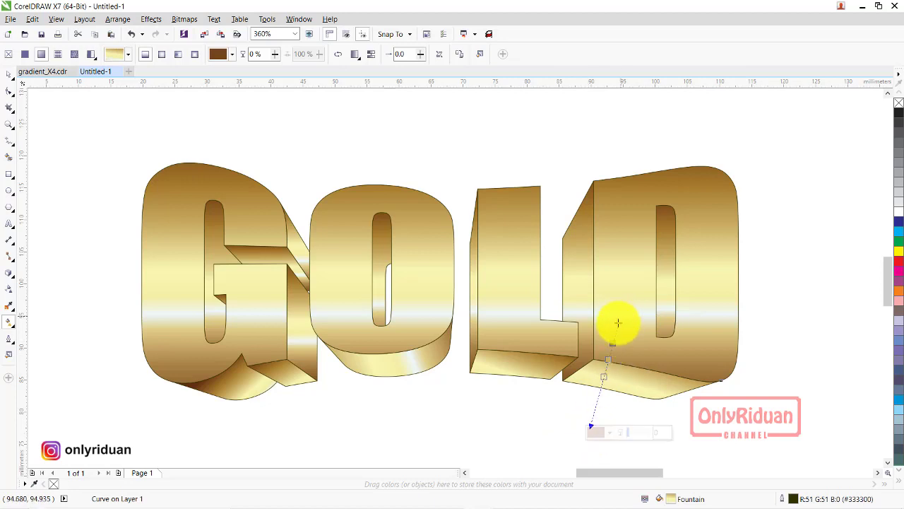
drag(618, 321, 611, 336)
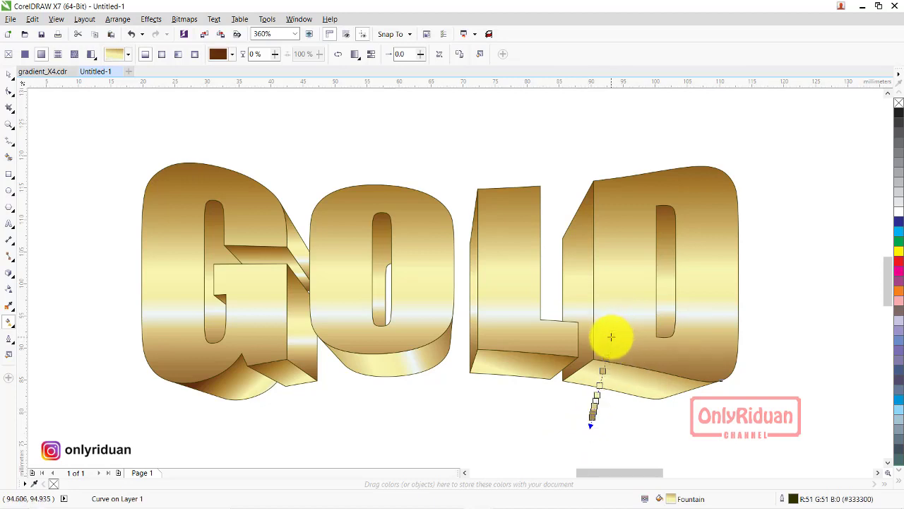
click(492, 408)
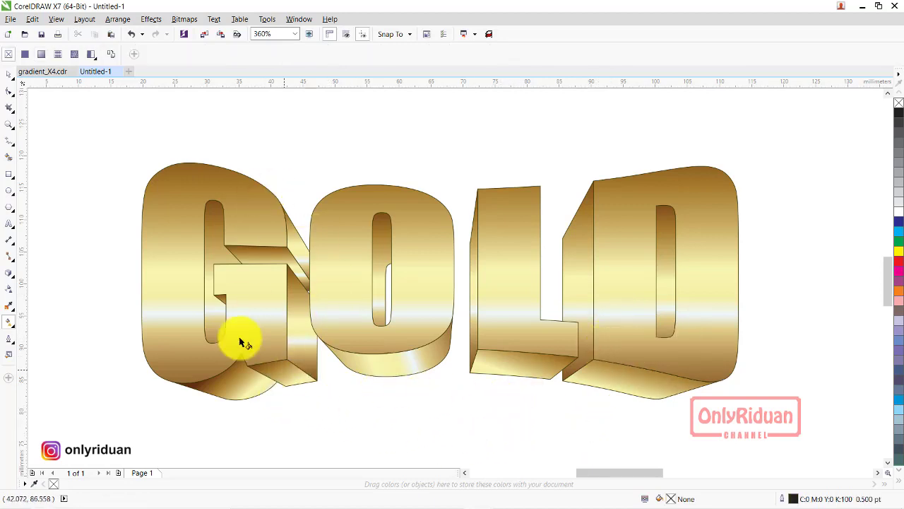
Redirect the gradient on the G's lower vertical side face nearly horizontally toward the O and clear the selection.
click(298, 346)
drag(346, 359, 265, 303)
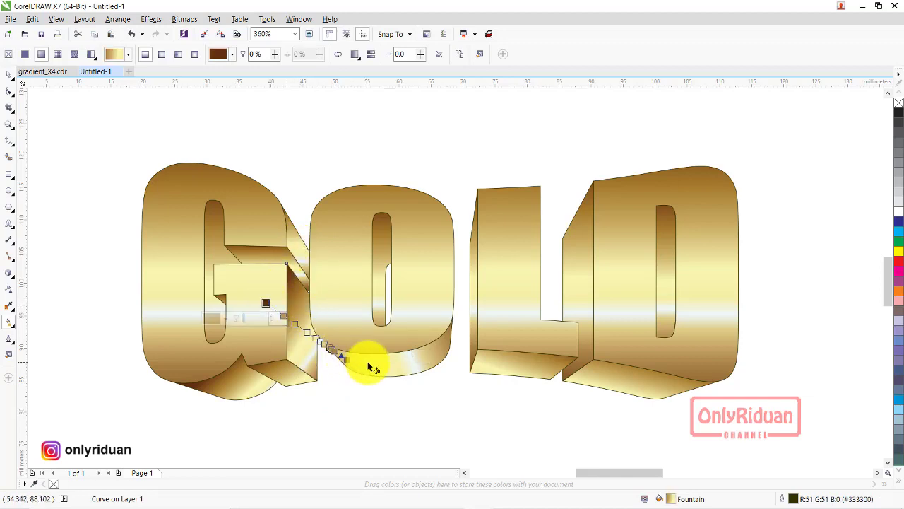
drag(349, 360, 387, 327)
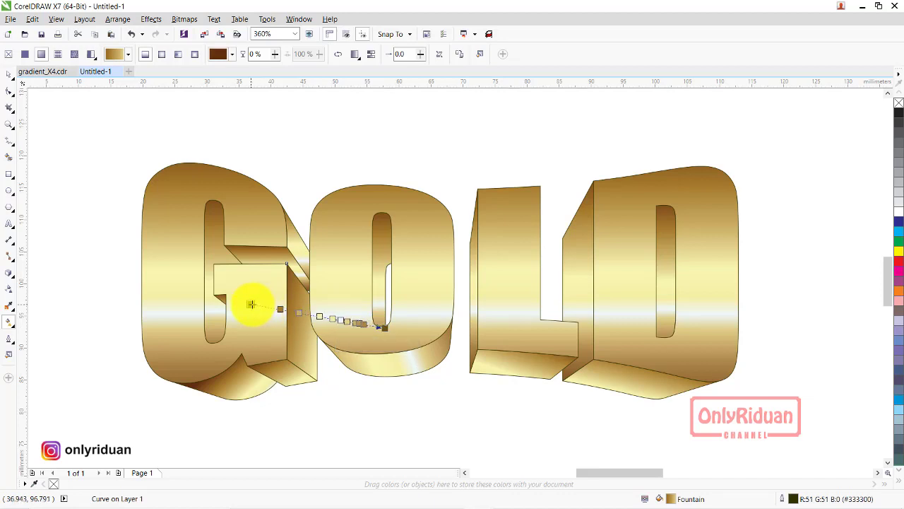
click(250, 304)
click(363, 379)
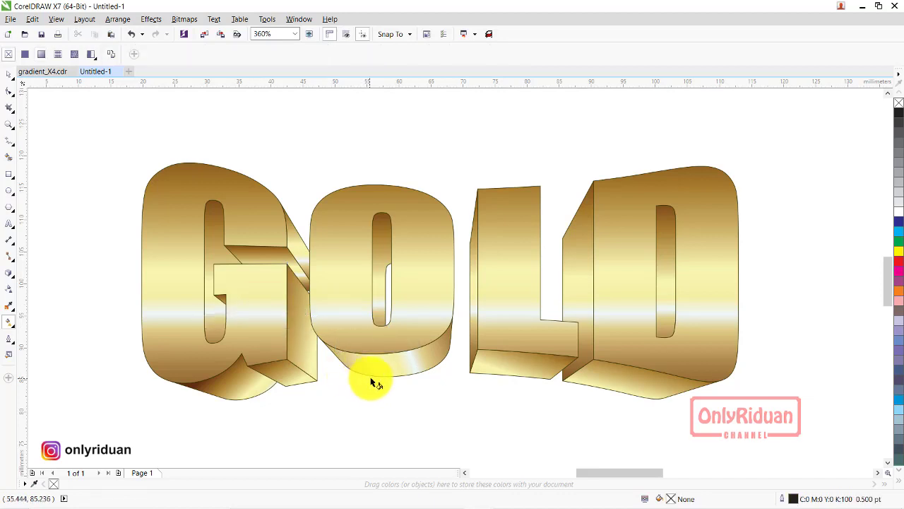
Ungroup the side faces of the SILVER text's extrusion into individual pieces and clear the selection.
scroll(371, 379, down, 3)
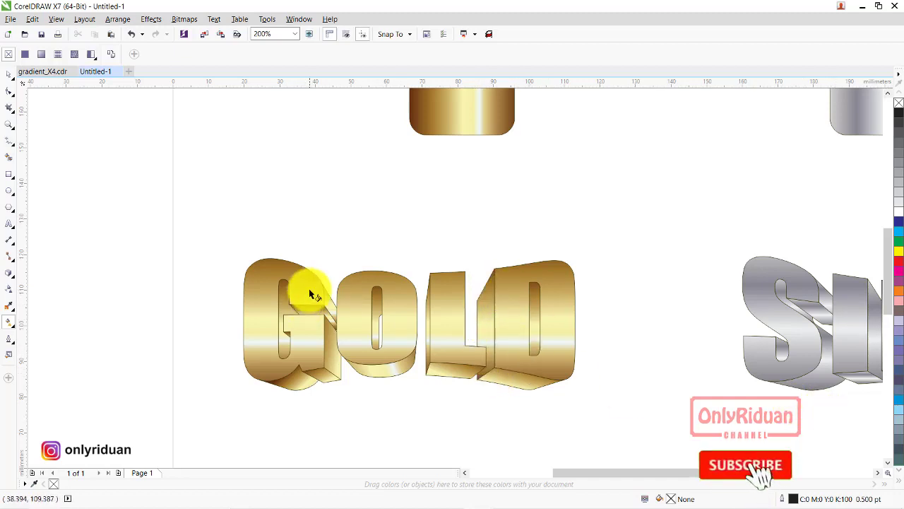
scroll(873, 476, right, 5)
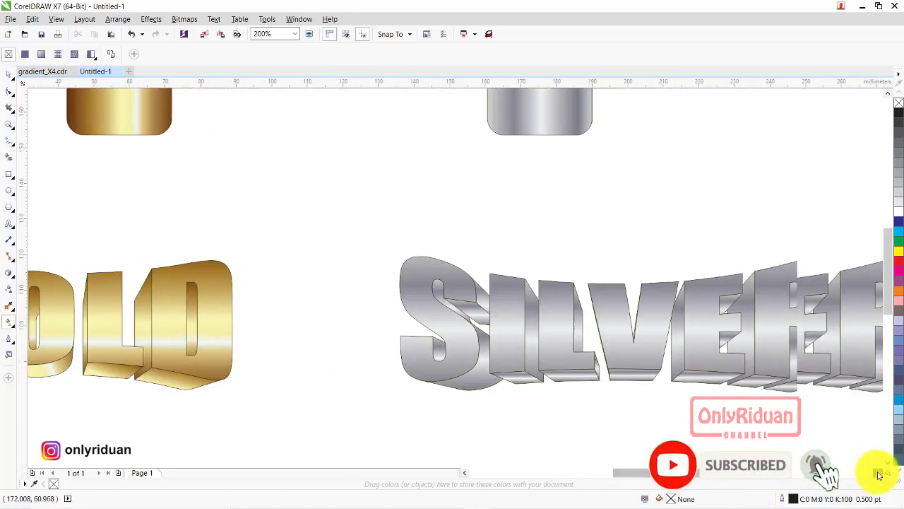
click(9, 73)
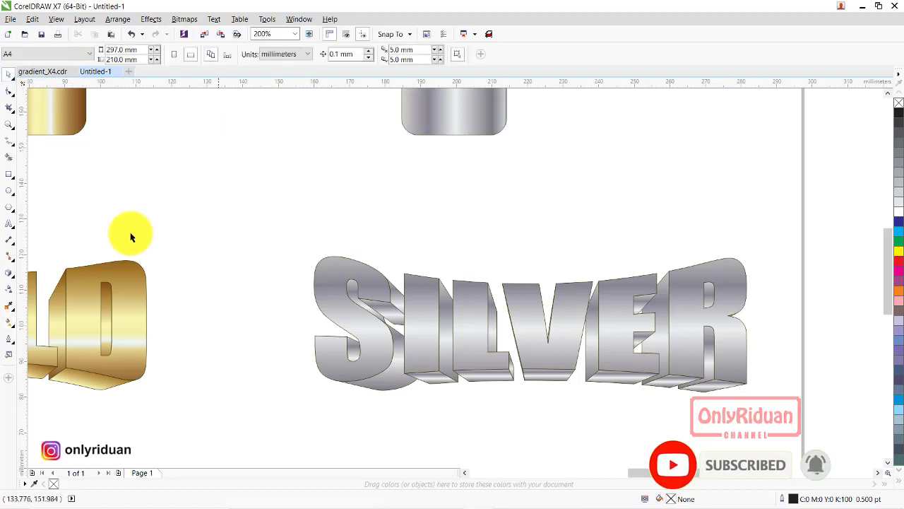
click(485, 382)
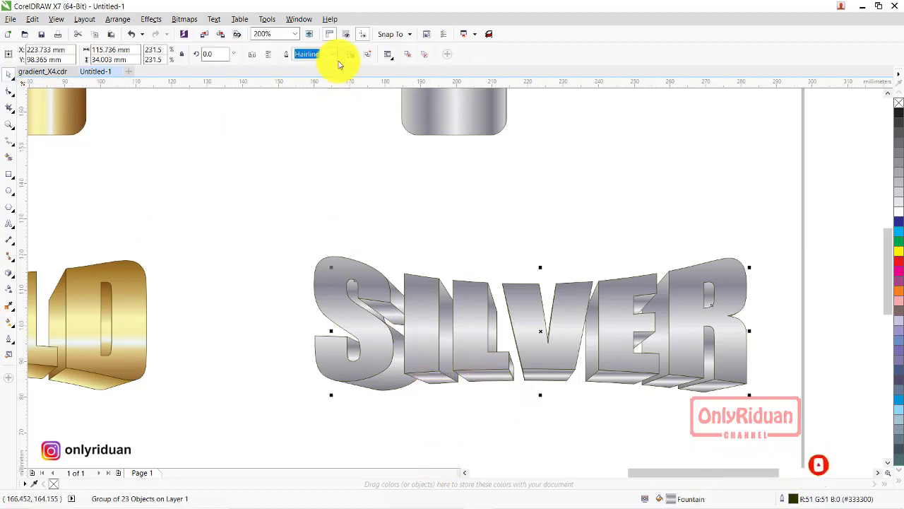
click(370, 185)
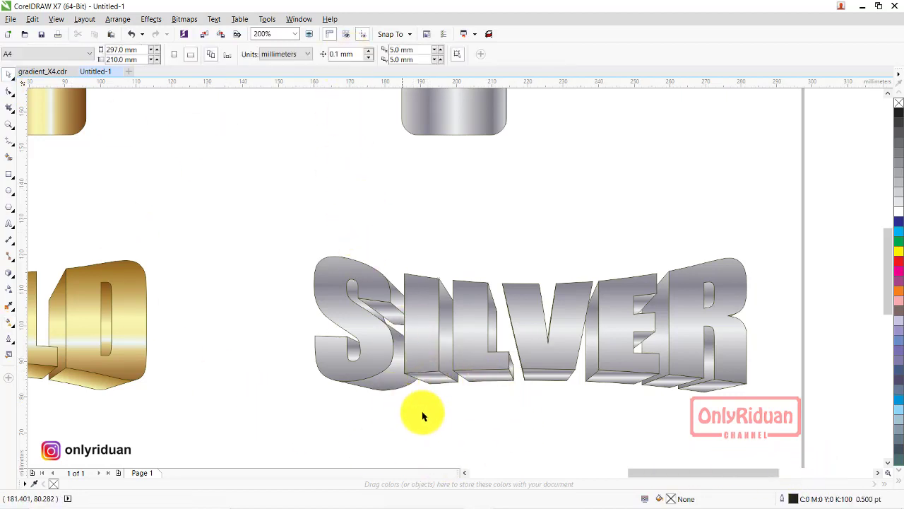
Stretch and tilt the silver gradient on the underside face of the I in SILVER with the Interactive Fill tool.
ctrl+click(434, 381)
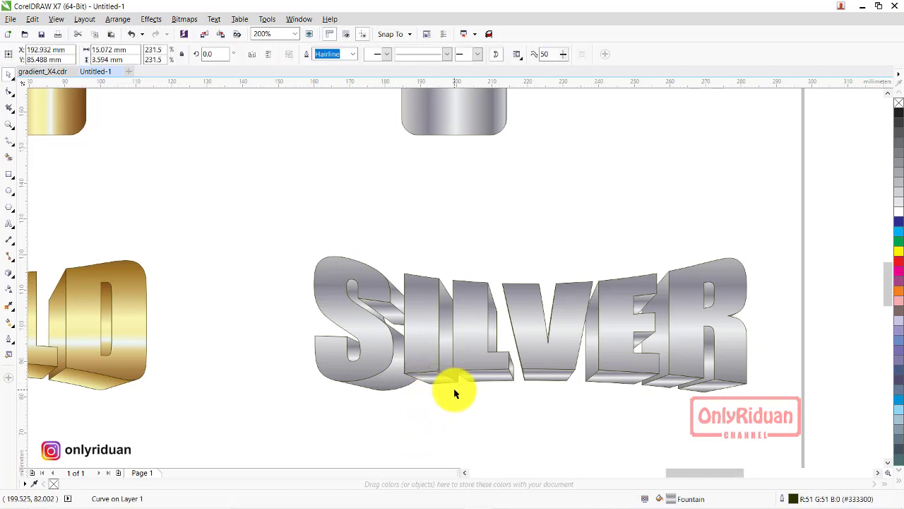
scroll(454, 390, up, 2)
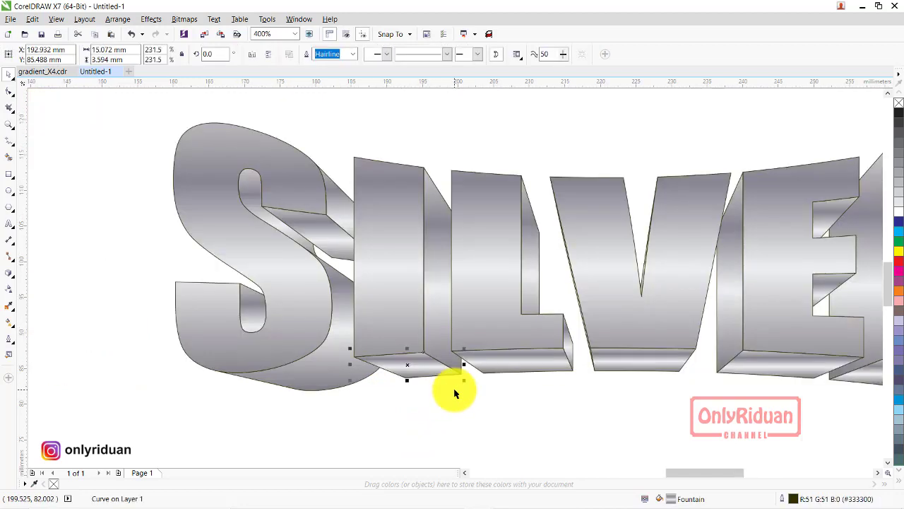
click(10, 322)
drag(404, 381, 434, 383)
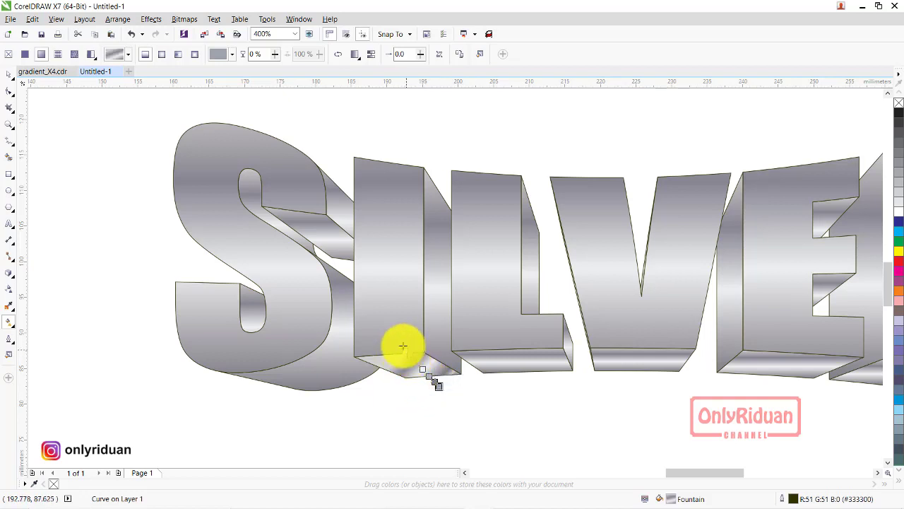
mouse_move(392, 311)
mouse_down()
mouse_move(440, 388)
mouse_move(434, 377)
mouse_move(426, 414)
mouse_up()
drag(394, 316, 400, 326)
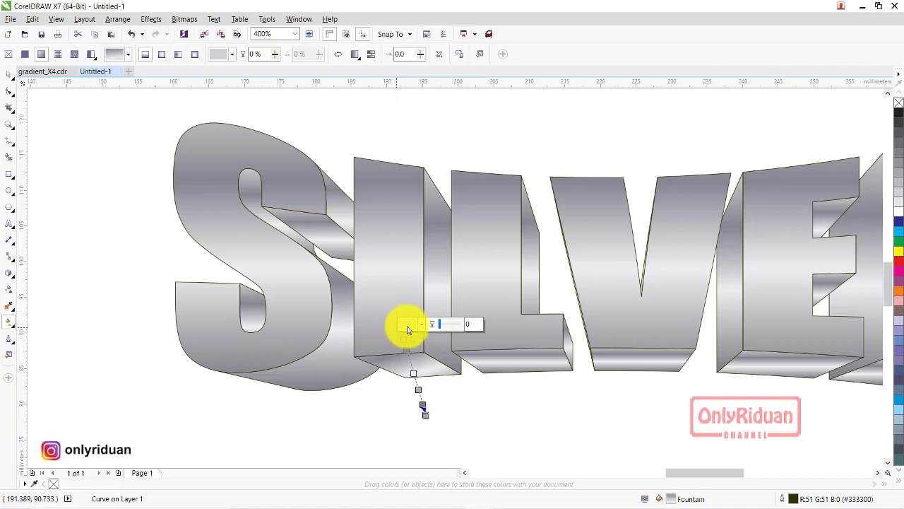
Straighten the gradient on the I's underside face and stretch the L's underside gradient nearly vertically past both of its edges.
drag(398, 325, 427, 330)
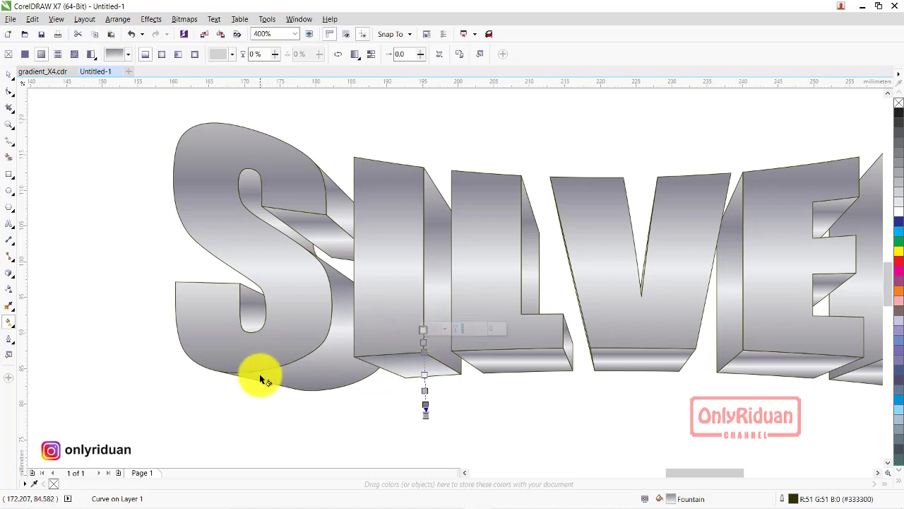
click(510, 363)
drag(510, 378, 513, 404)
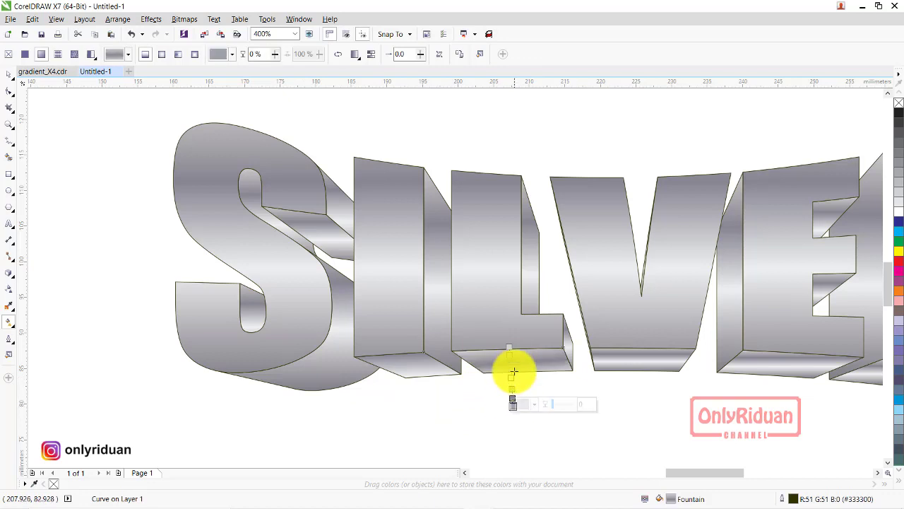
drag(506, 343, 501, 324)
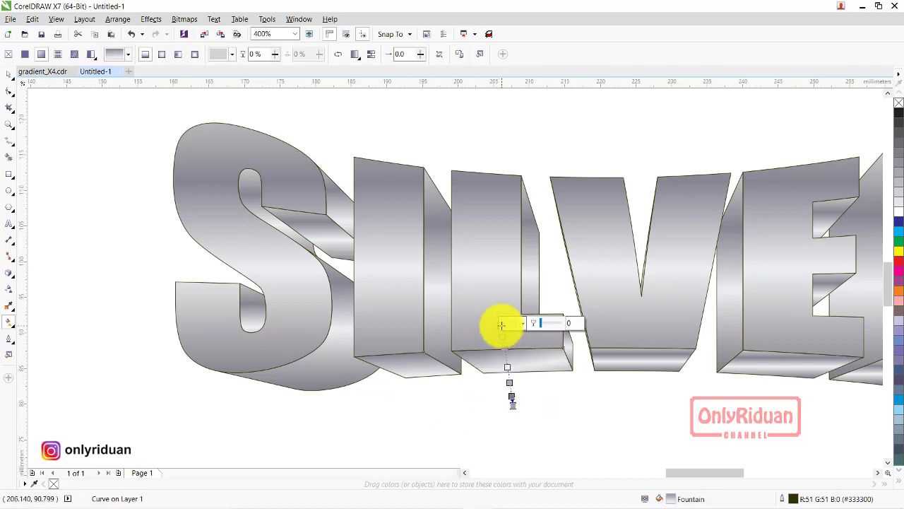
drag(514, 404, 510, 404)
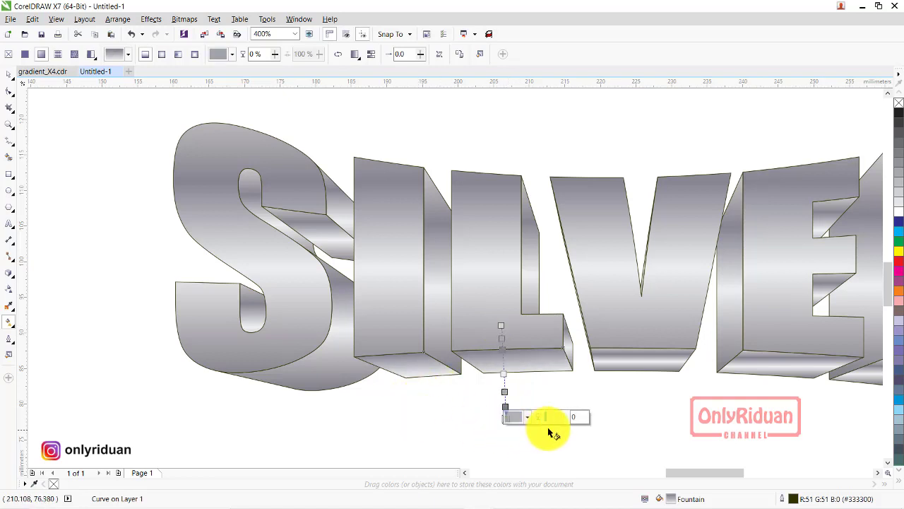
Stretch the gradient on the V's underside face vertically, well above and below the face.
click(654, 367)
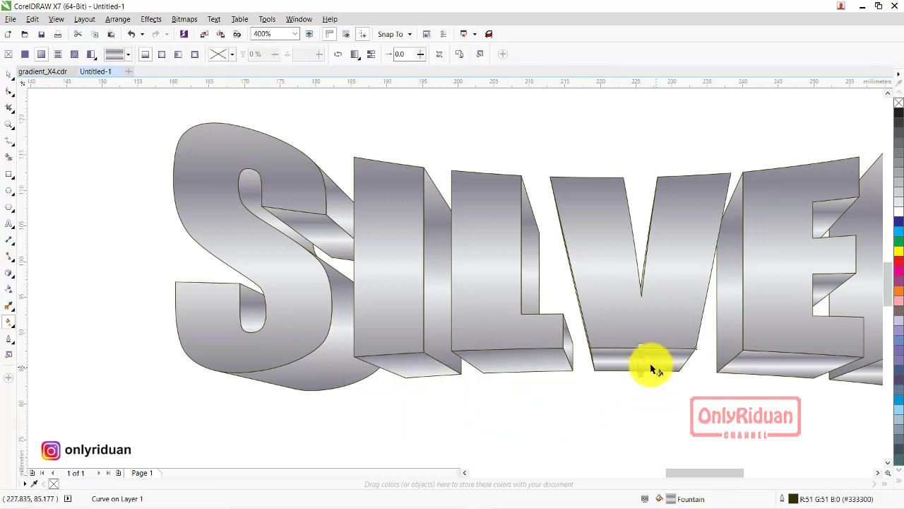
drag(641, 344, 642, 328)
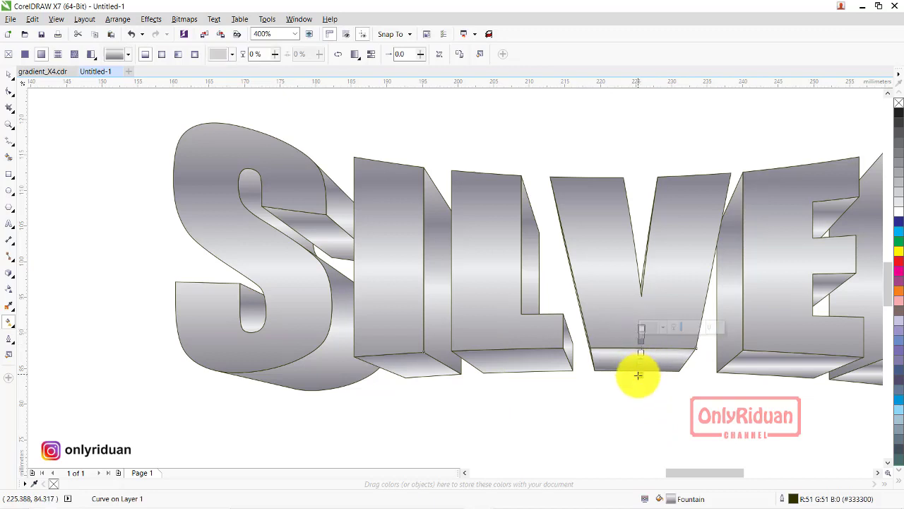
drag(640, 377, 641, 413)
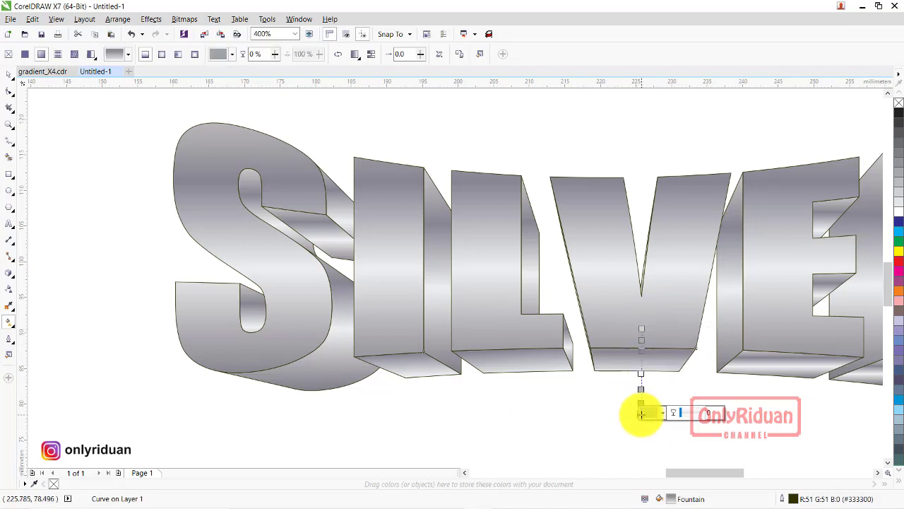
Stretch the gradient on the E's underside face nearly vertically past its upper and lower edges and clear the selection.
drag(787, 376, 786, 340)
drag(787, 375, 783, 427)
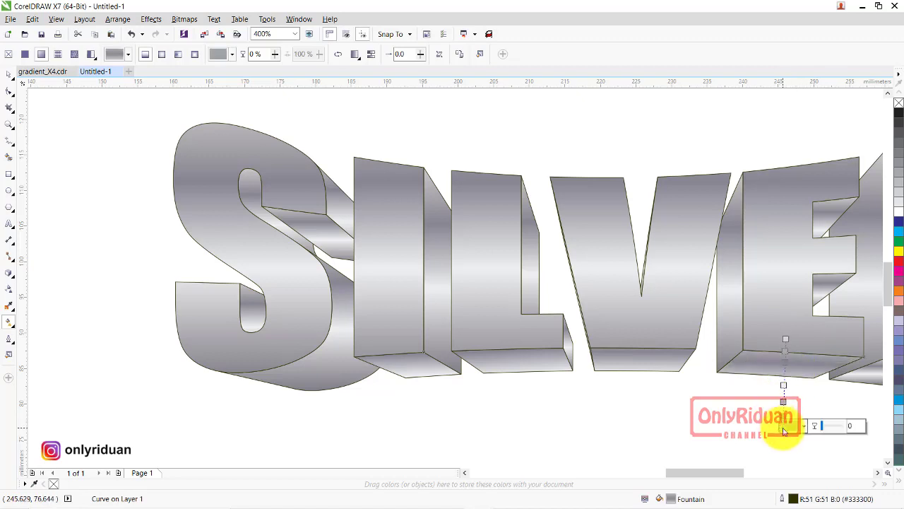
double_click(785, 340)
click(783, 378)
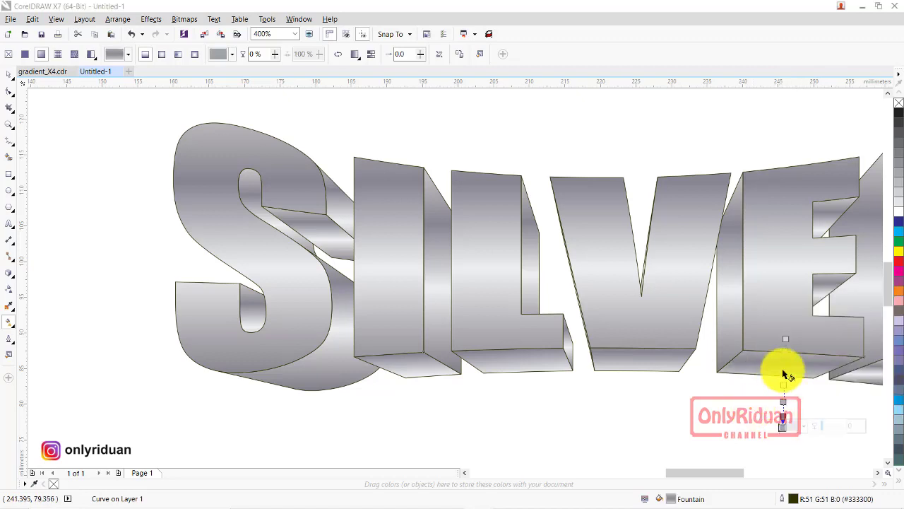
drag(781, 378, 783, 385)
drag(794, 338, 800, 329)
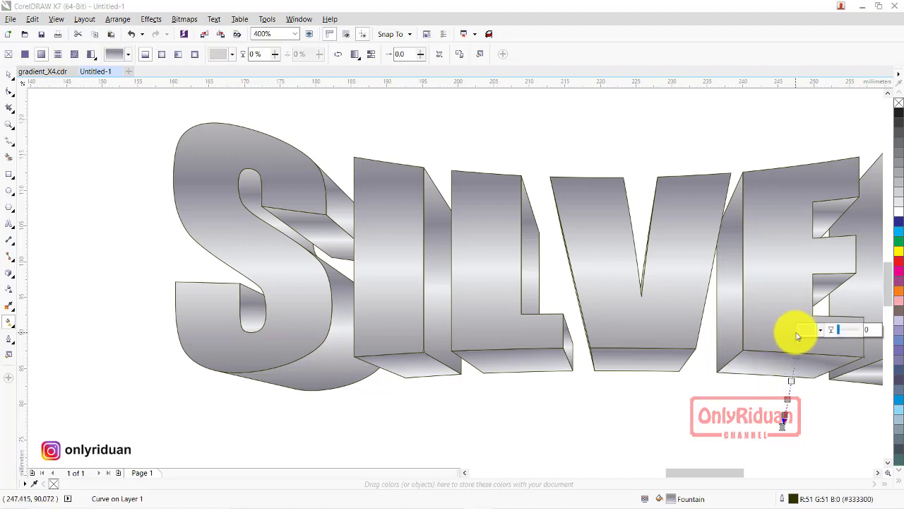
drag(797, 335, 791, 327)
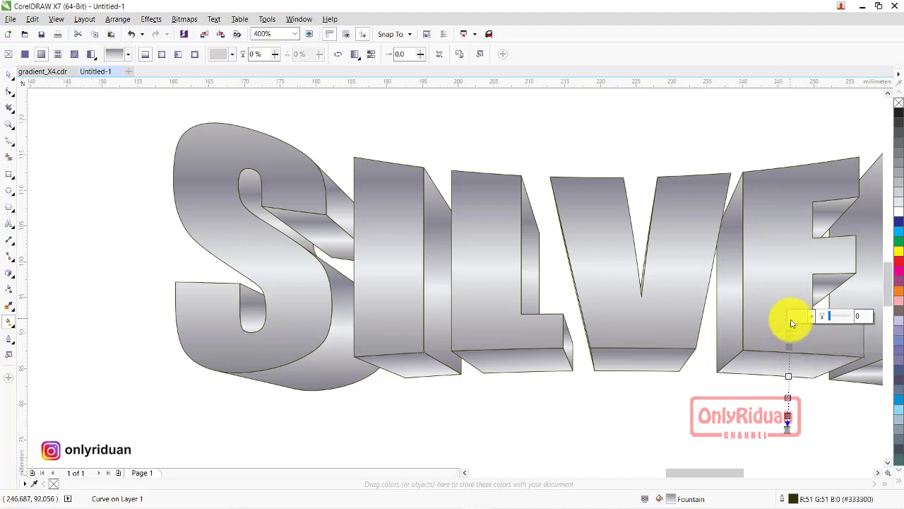
click(664, 399)
Stretch and slightly slant the gradient on the underside face of the R's right leg and clear the selection.
scroll(664, 399, down, 2)
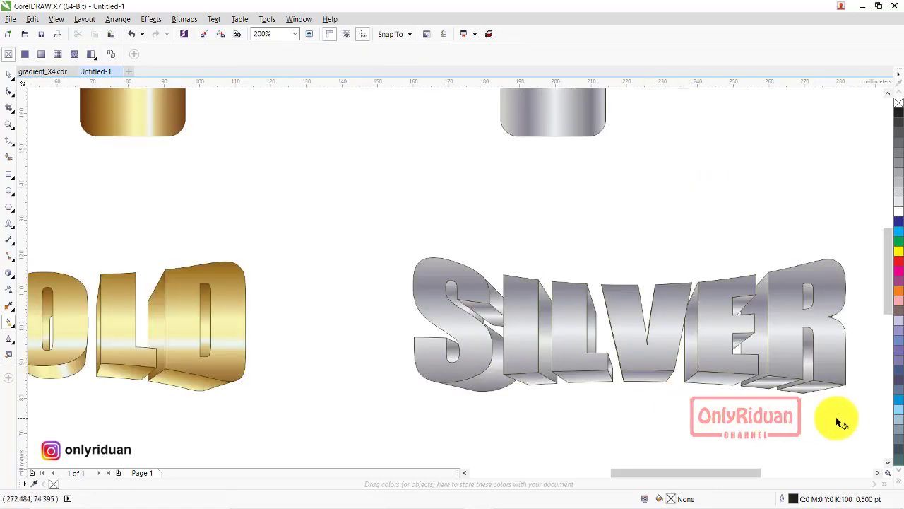
scroll(854, 418, up, 2)
click(777, 359)
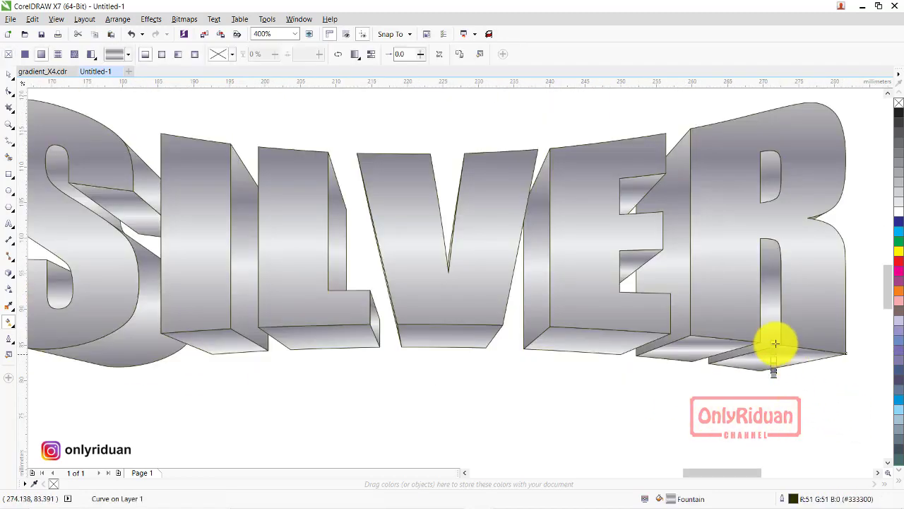
drag(775, 317, 756, 413)
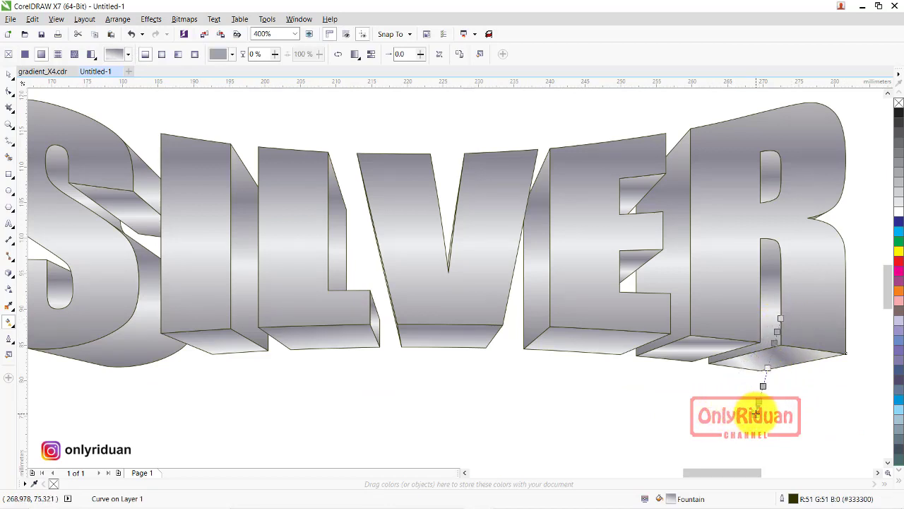
click(774, 315)
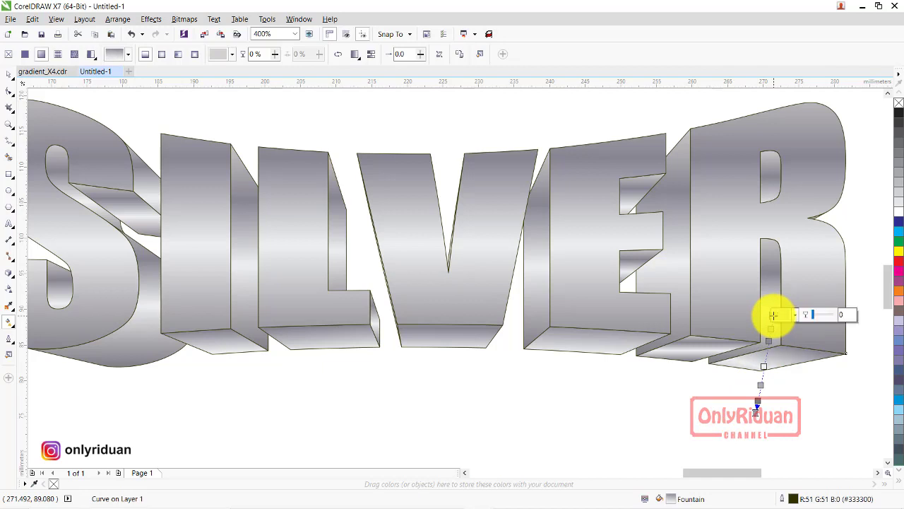
click(703, 403)
Stretch the gradient on the underside face of the R's left leg slightly slanted past its edges and clear the selection.
click(693, 353)
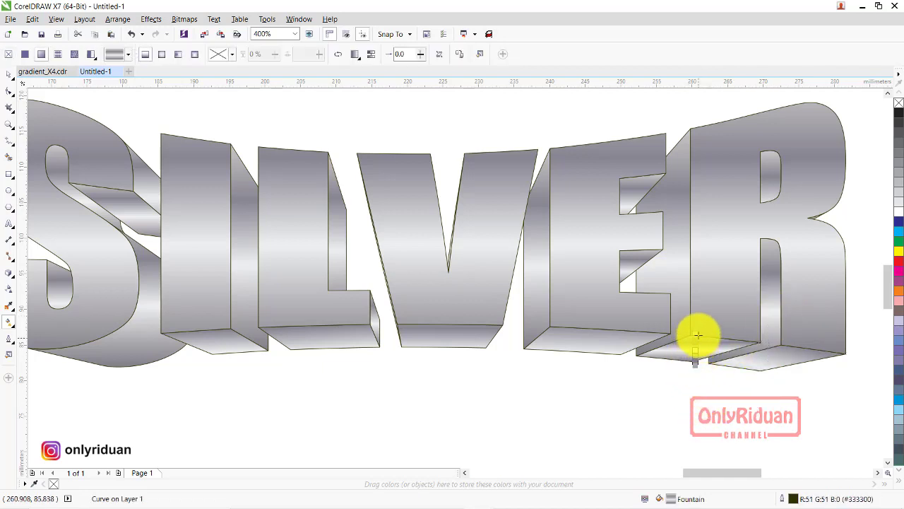
drag(701, 312, 692, 402)
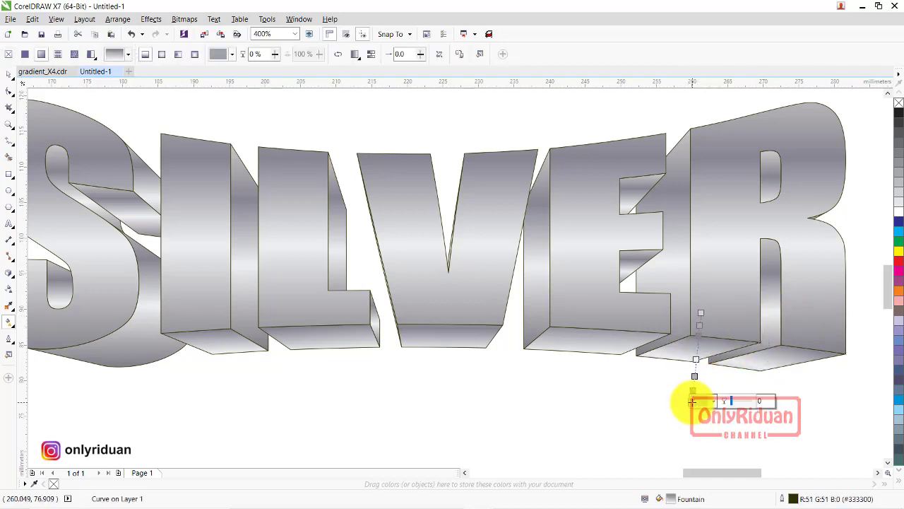
click(611, 407)
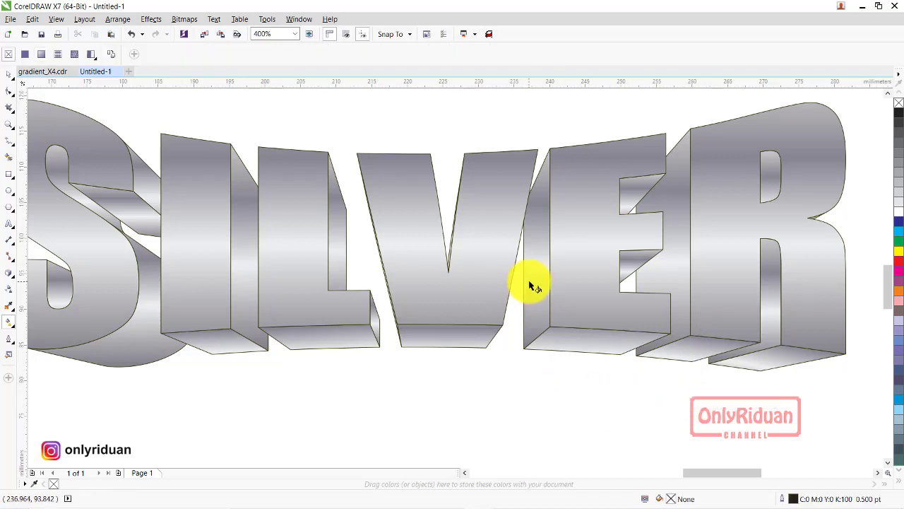
Review the GOLD and SILVER texts as a whole and the gradient swatches in gradient_X4.cdr.
scroll(530, 285, down, 2)
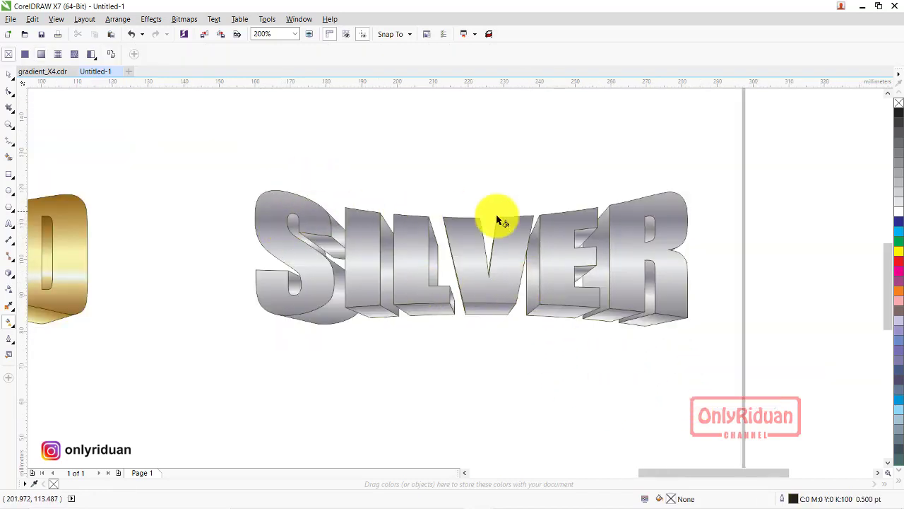
scroll(571, 263, down, 2)
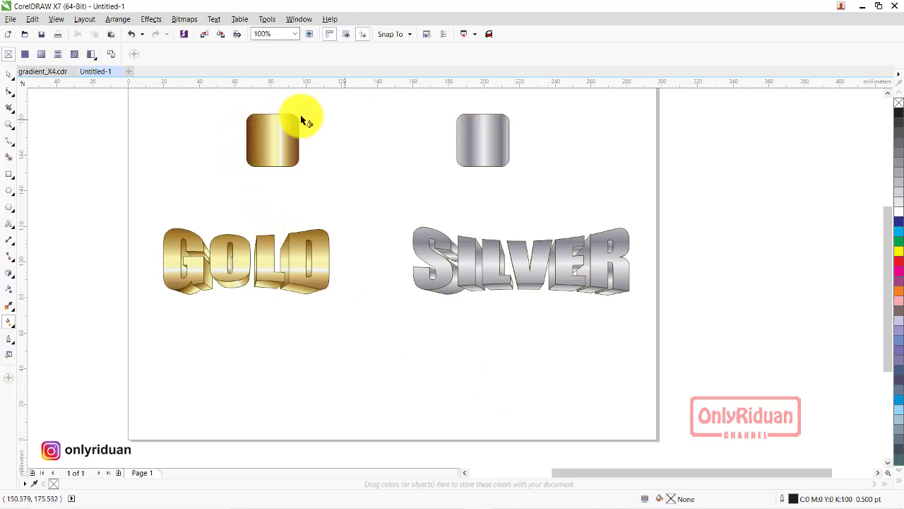
click(47, 72)
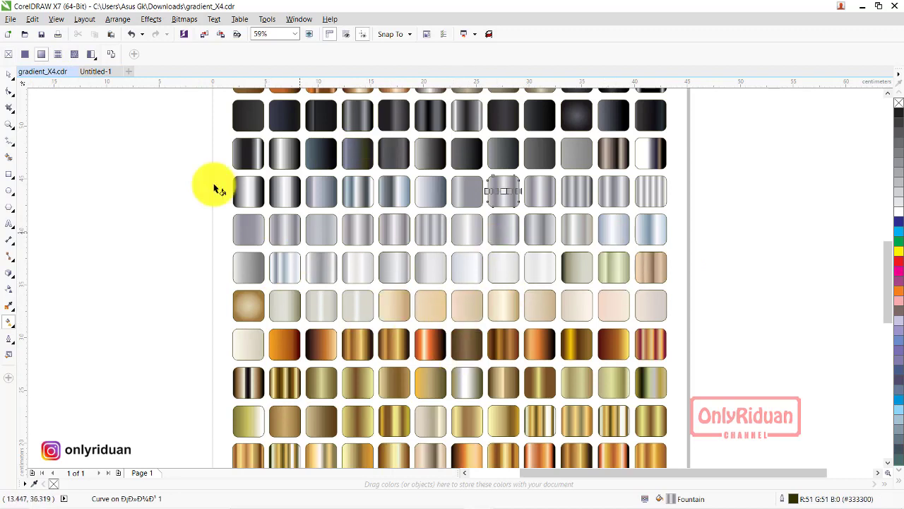
click(96, 71)
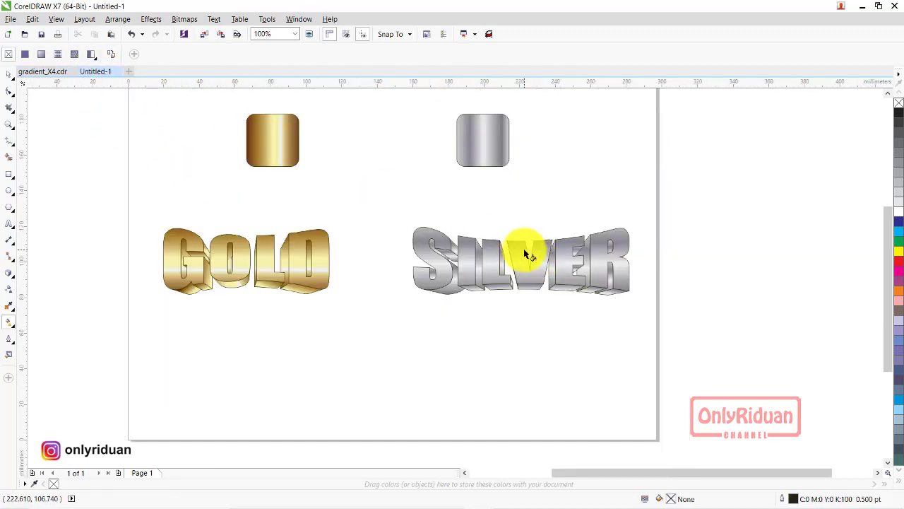
scroll(431, 233, down, 2)
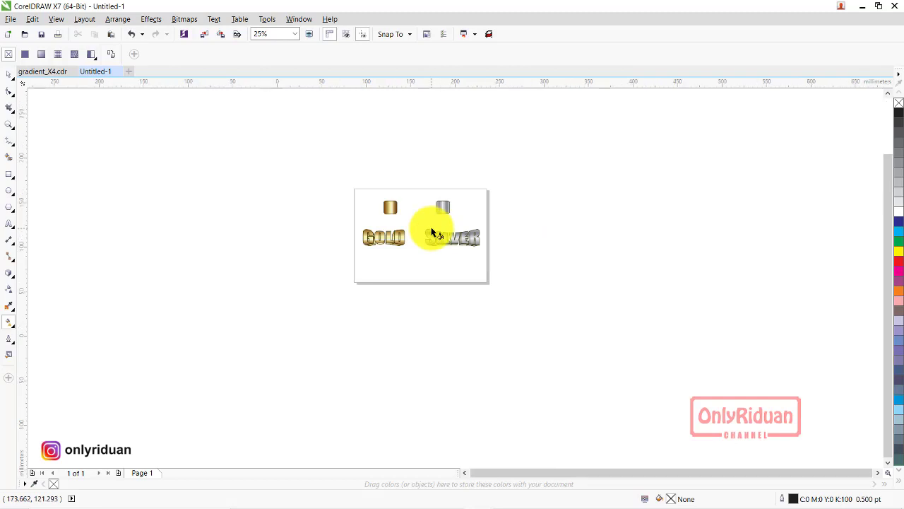
scroll(432, 233, up, 1)
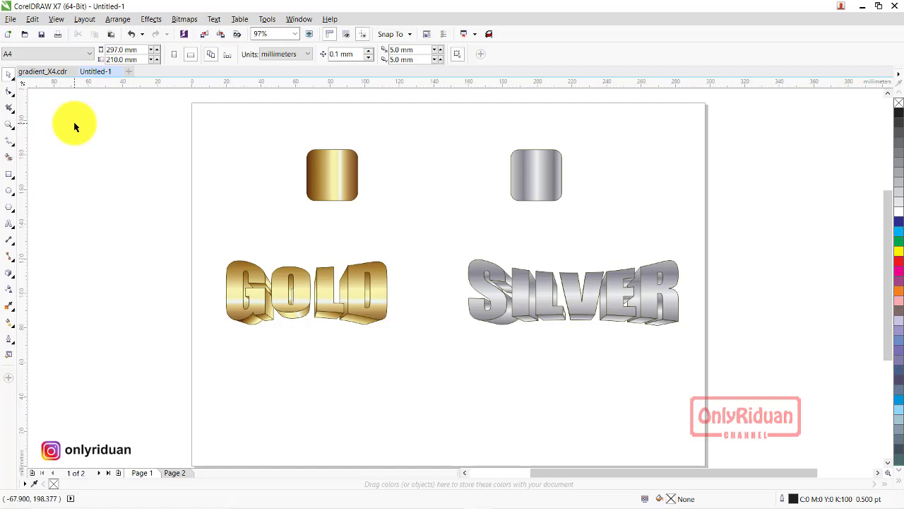
Switch to Page 2, import the photo IMG_20200815_124449.jpg from the Image folder and place it about 170 mm wide.
click(174, 472)
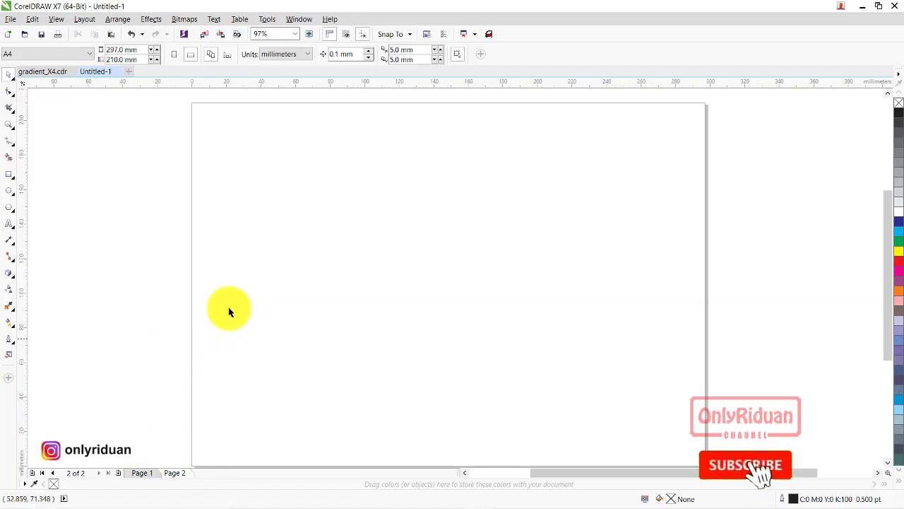
click(8, 22)
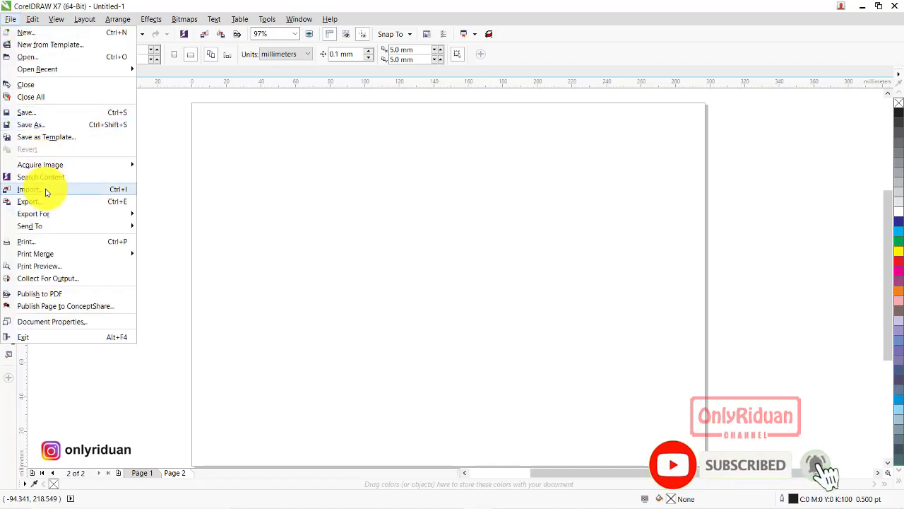
click(17, 190)
scroll(401, 241, down, 10)
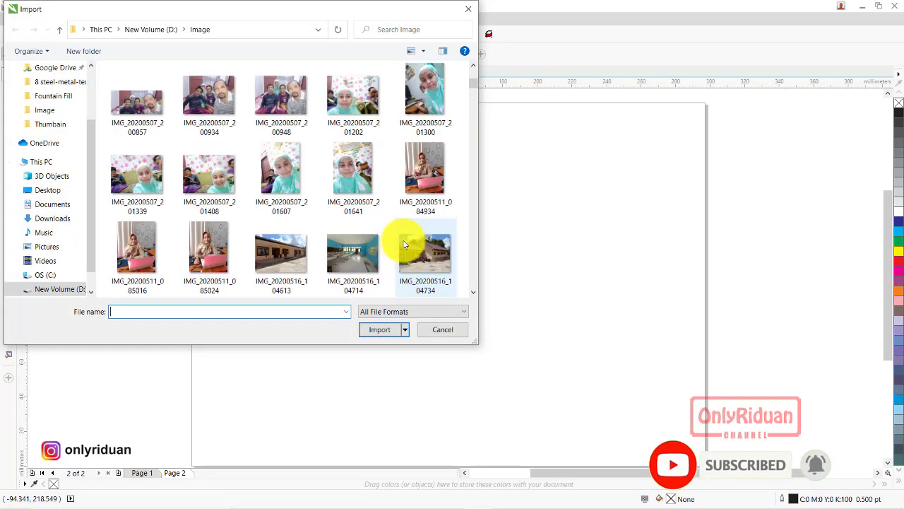
scroll(404, 244, down, 15)
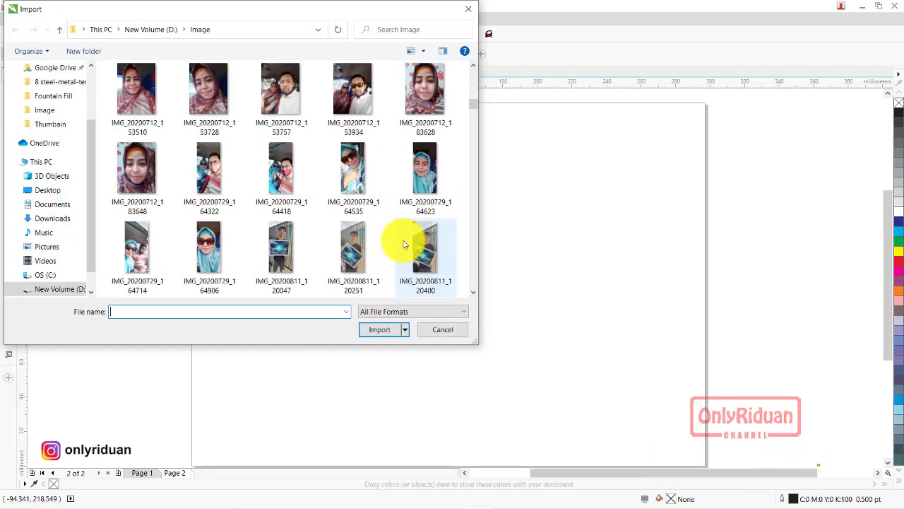
scroll(404, 244, down, 1)
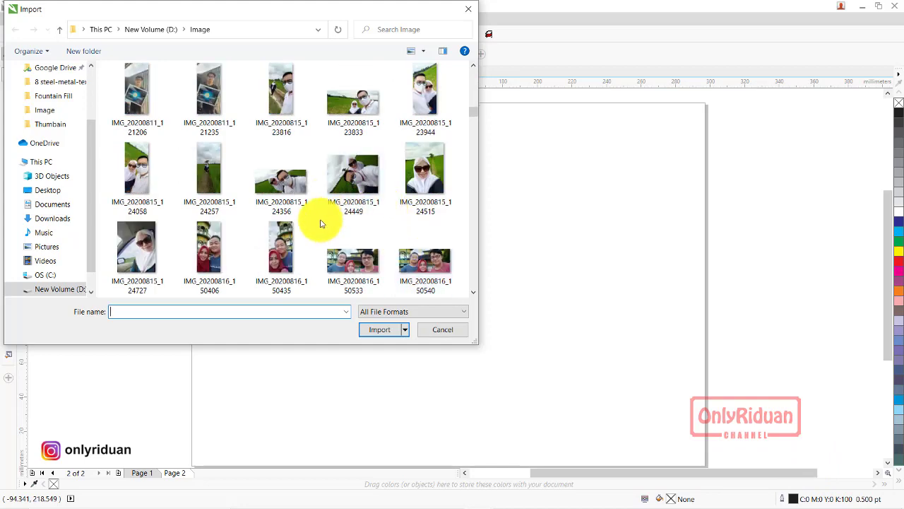
click(345, 175)
click(380, 331)
drag(285, 178, 625, 399)
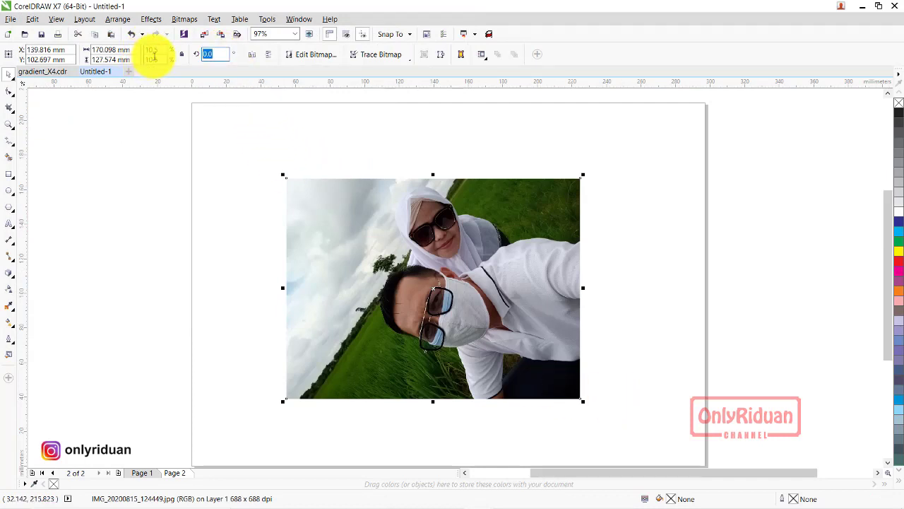
Rotate the imported photo to 270 degrees, shift it slightly toward the page centre and clear the selection.
text(270)
key(Return)
click(421, 260)
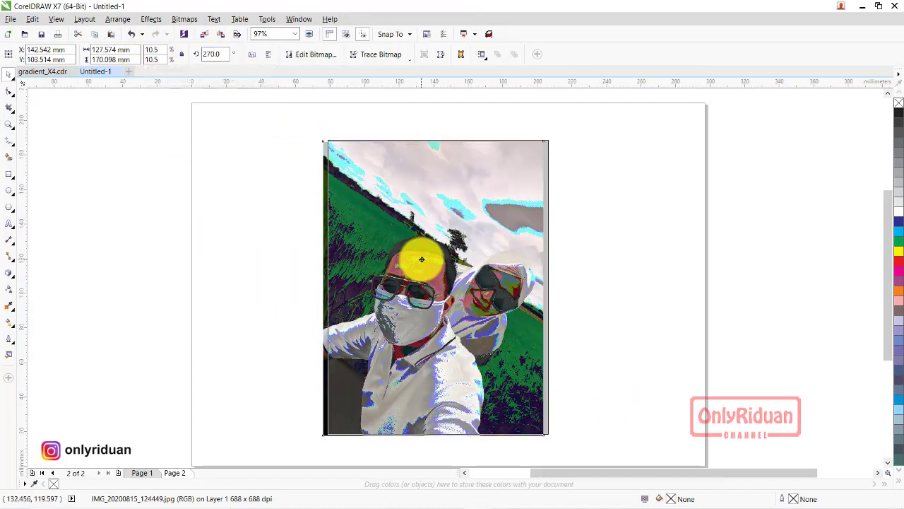
drag(421, 260, 424, 259)
click(604, 230)
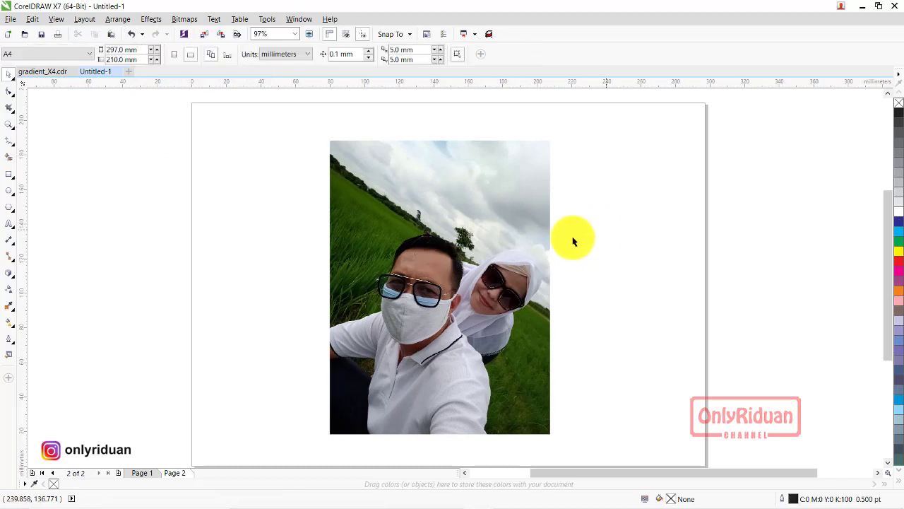
Draw a narrow rectangle about 11 × 170 mm along the photo's left edge and move it just outside the photo.
click(9, 175)
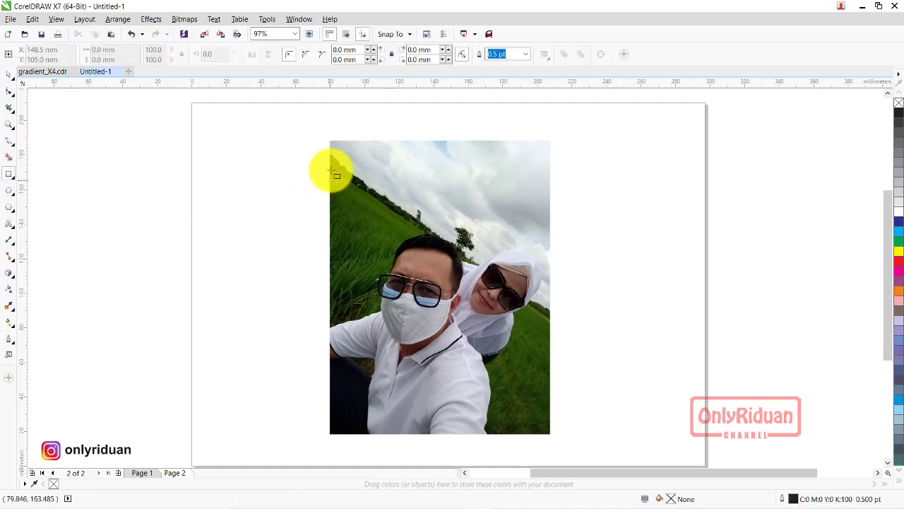
drag(330, 141, 349, 433)
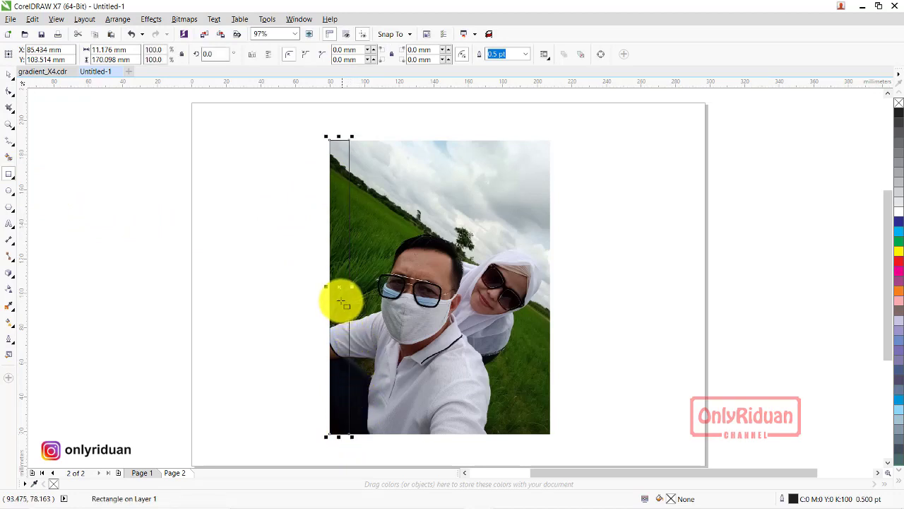
drag(337, 285, 303, 288)
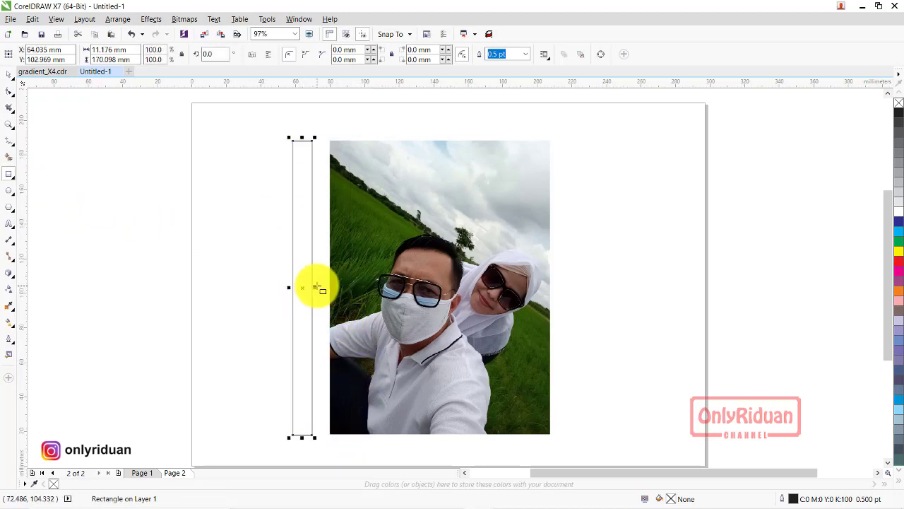
Copy a gold striped gradient swatch from gradient_X4.cdr into Page 2 of Untitled-1 and place it beside the narrow rectangle.
click(40, 72)
click(10, 72)
click(191, 187)
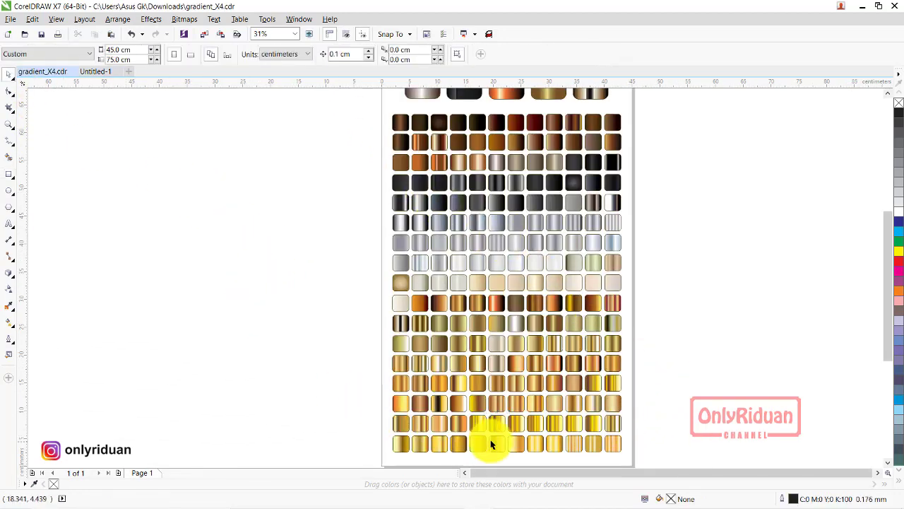
click(515, 425)
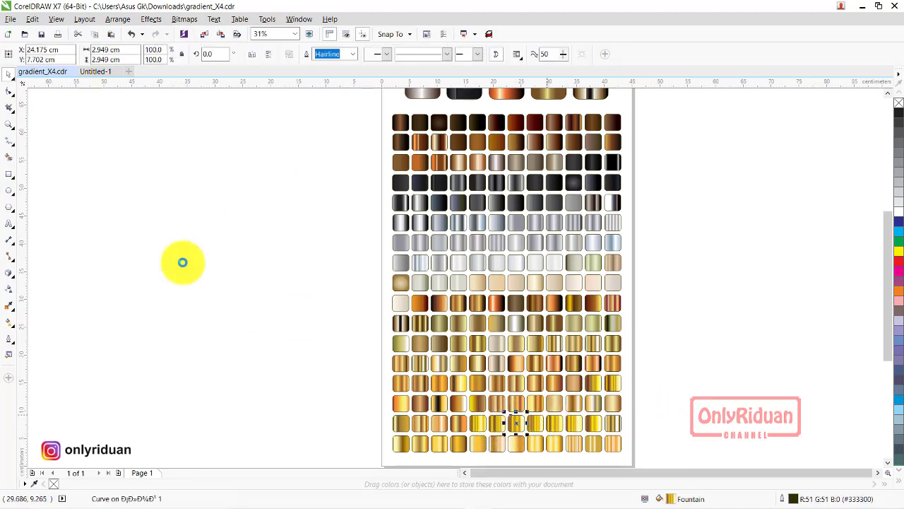
click(95, 72)
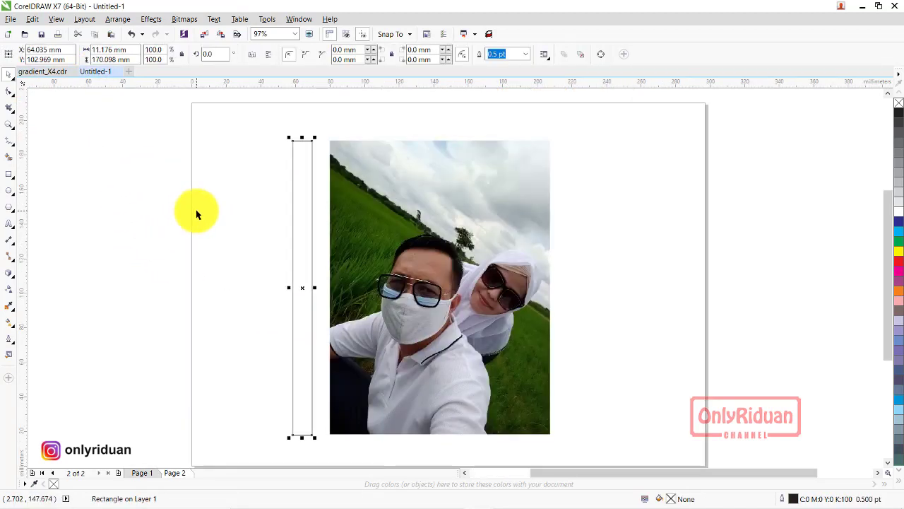
key(ctrl+v)
scroll(452, 272, down, 5)
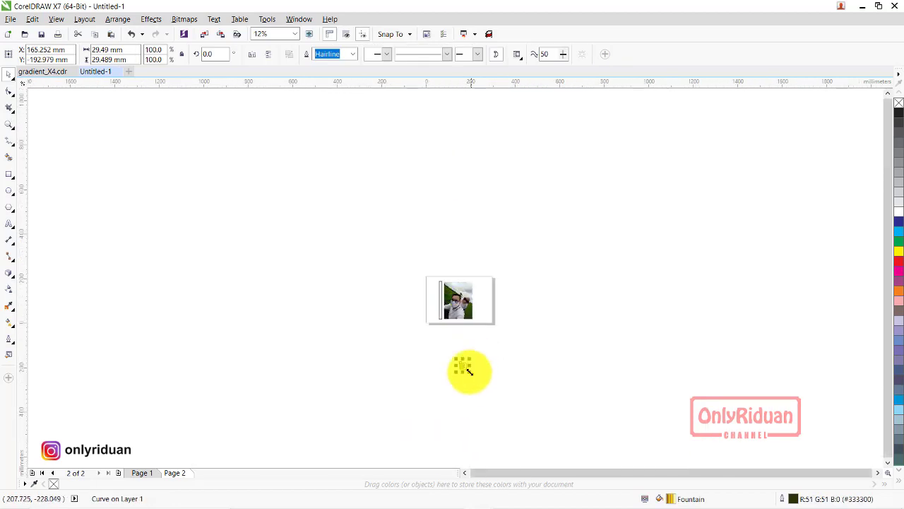
drag(463, 369, 434, 299)
scroll(444, 302, up, 3)
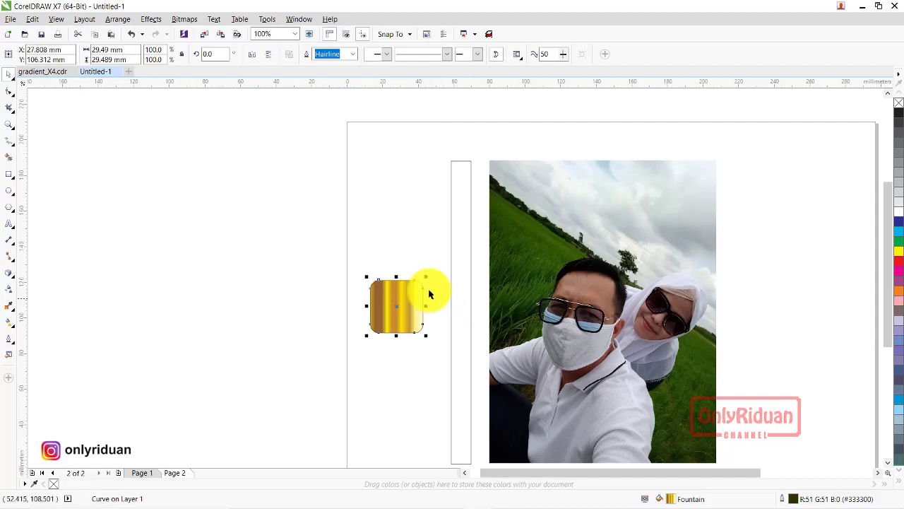
Copy the outline pen, outline color and fill from the gold swatch to the narrow rectangle, then clear the selection.
scroll(420, 280, down, 2)
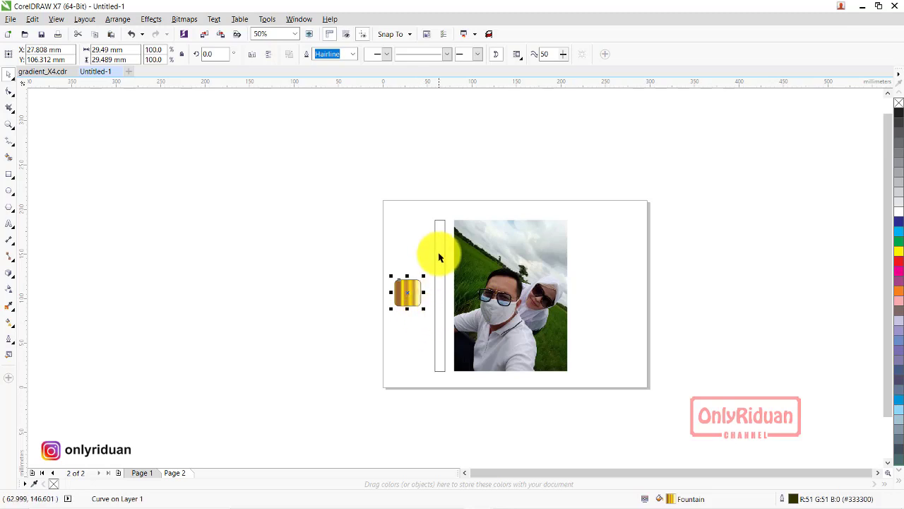
click(439, 255)
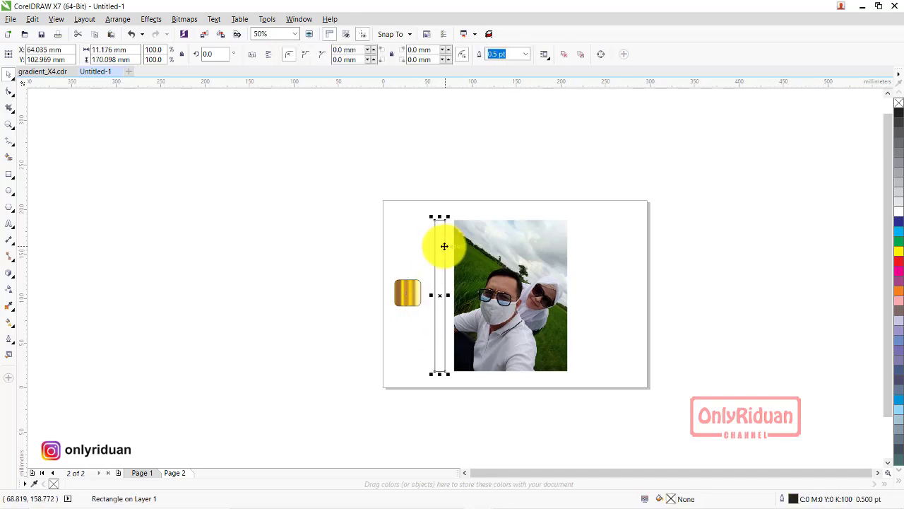
scroll(444, 262, up, 2)
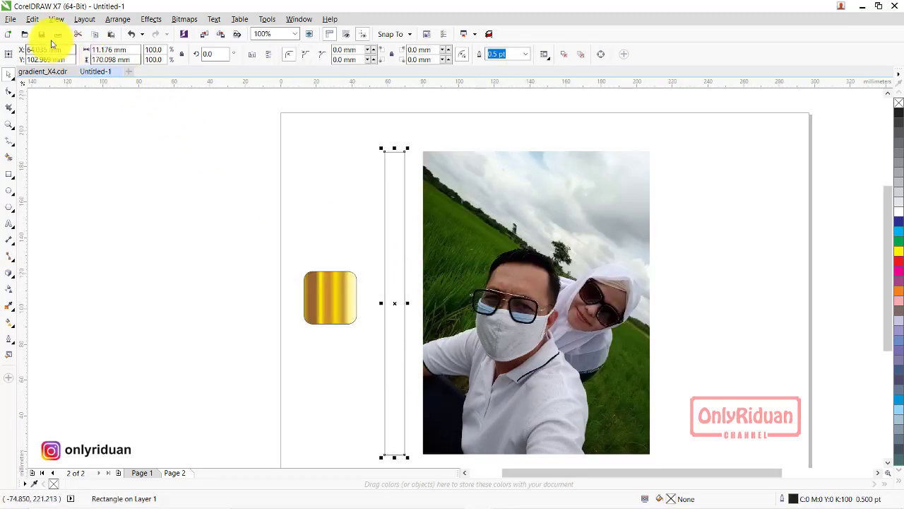
click(32, 20)
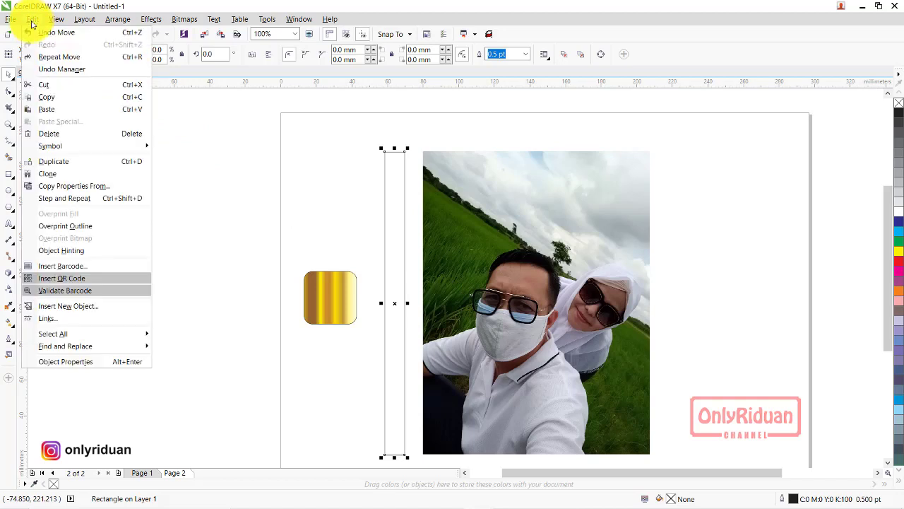
click(67, 186)
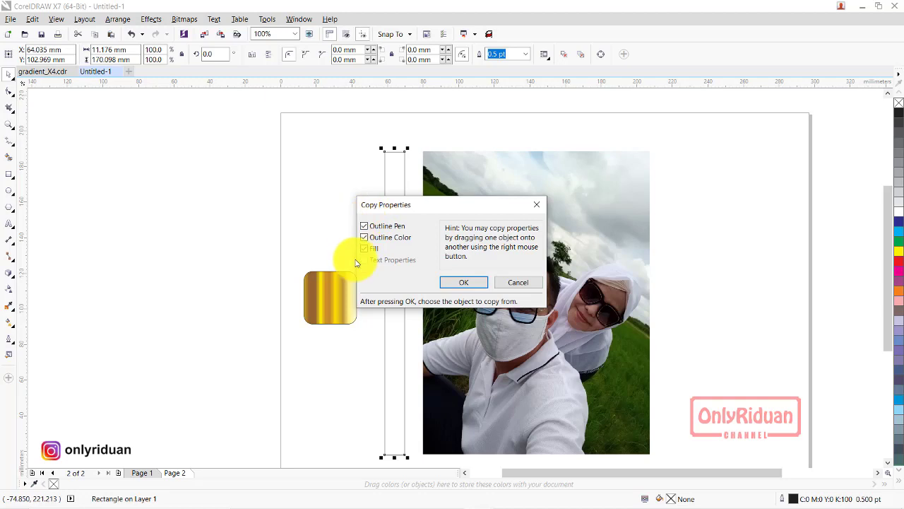
click(477, 283)
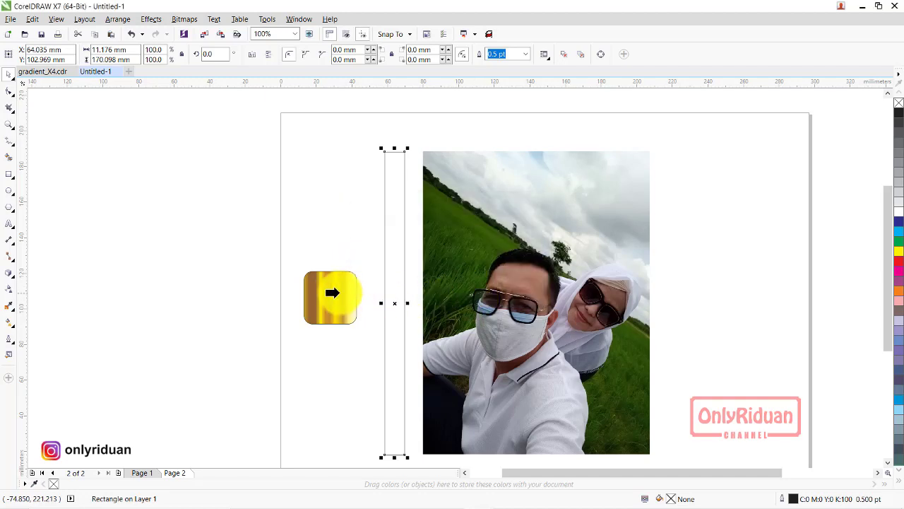
click(328, 292)
click(355, 224)
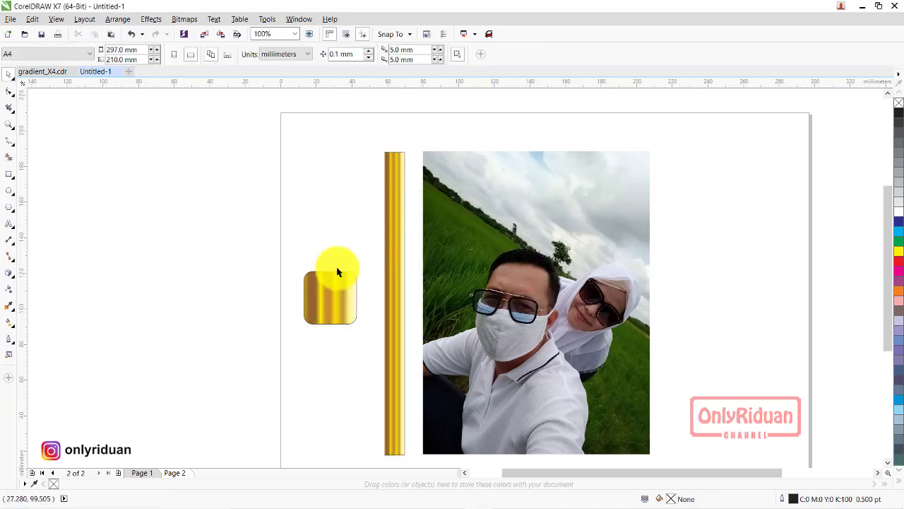
Duplicate the gold bar toward the photo's right side and snap the original bar against the photo's left edge.
click(396, 236)
drag(395, 233, 643, 236)
click(398, 160)
drag(398, 160, 422, 149)
Rotate the duplicate gold bar to 270 degrees and place it on the photo's top edge, flush with the left bar's outer side.
drag(644, 191, 557, 172)
double_click(211, 53)
text(270)
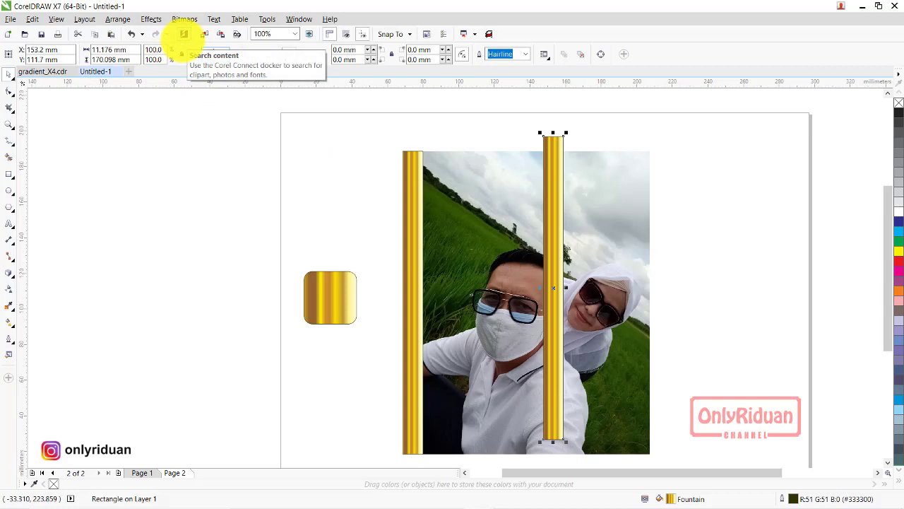
key(Return)
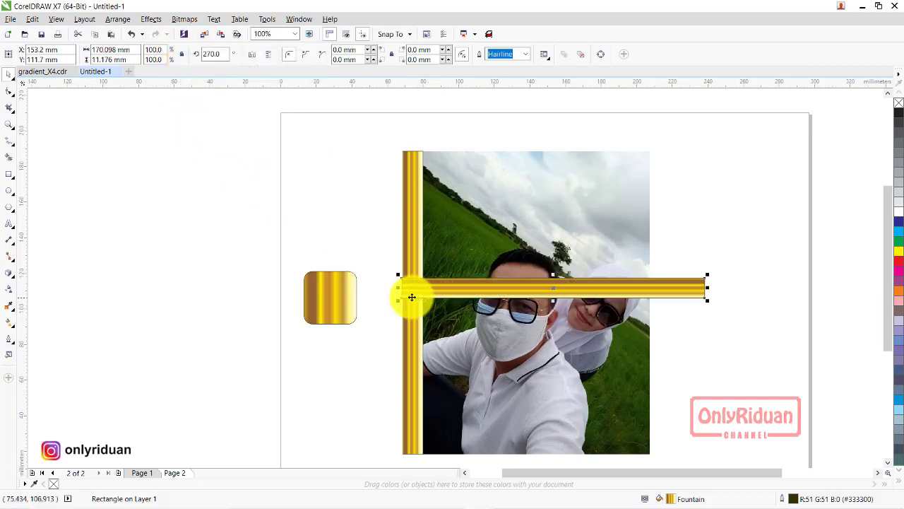
drag(404, 299, 412, 127)
Extend the left bar upward to about 181 mm high and shorten the top bar to about 139 mm at the photo's right edge.
click(411, 176)
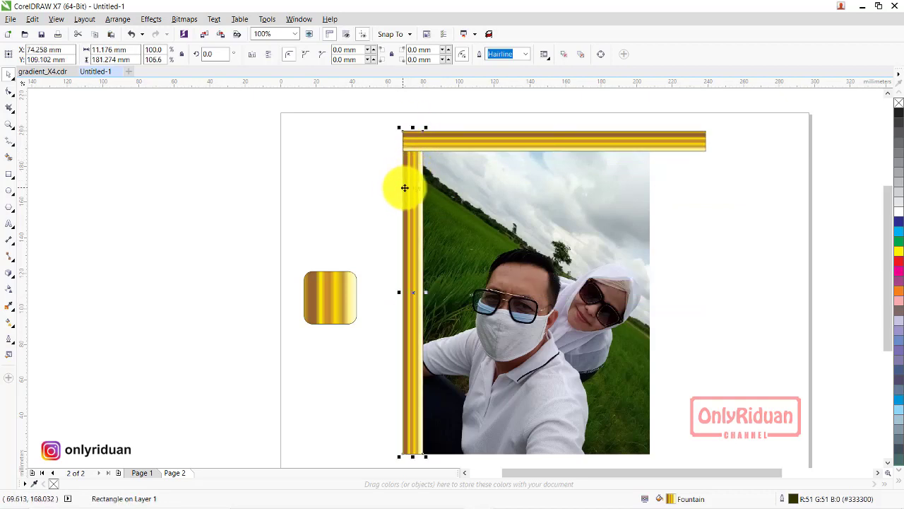
click(660, 136)
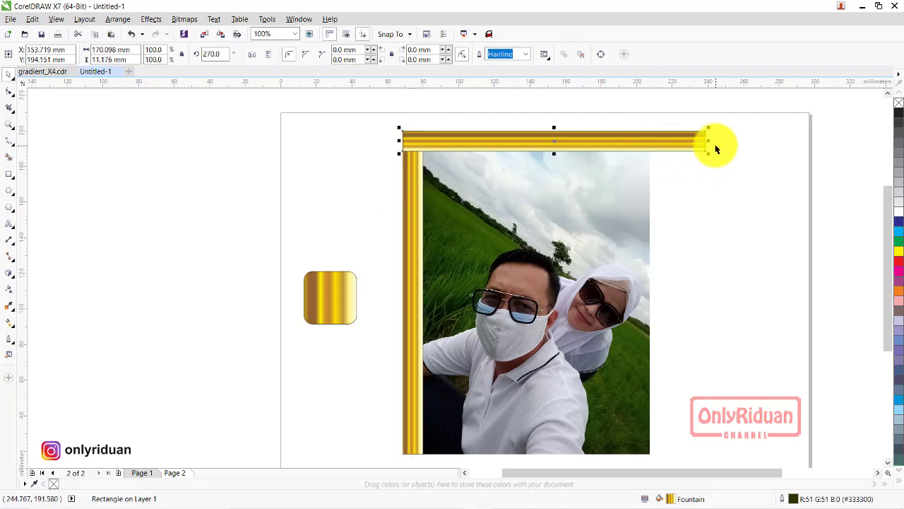
drag(708, 141, 651, 170)
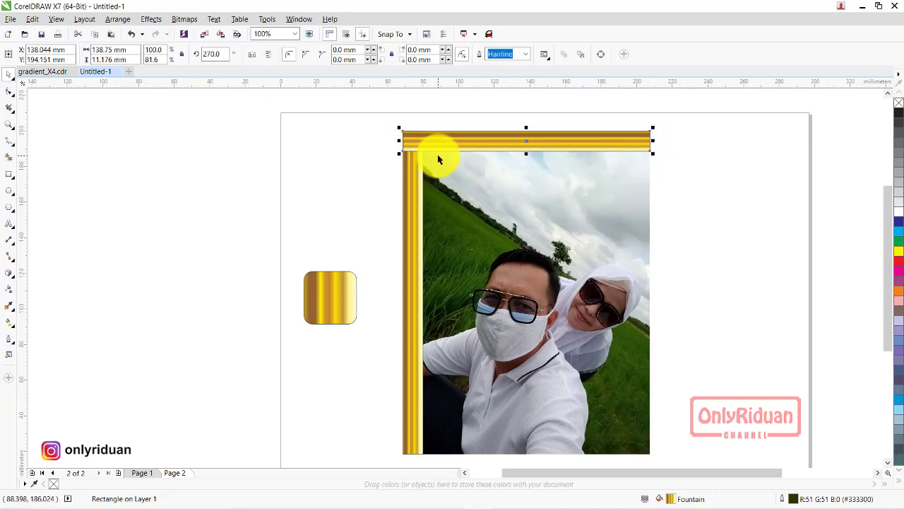
Add perspective to the top bar and pull its lower corners symmetrically inward to the left bar's inner edge, forming mitred ends.
click(501, 128)
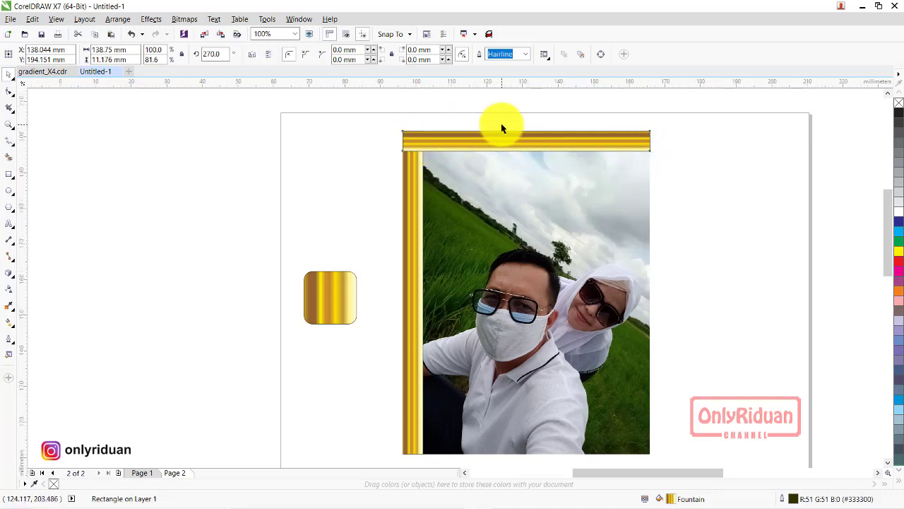
scroll(501, 125, up, 2)
scroll(501, 125, down, 1)
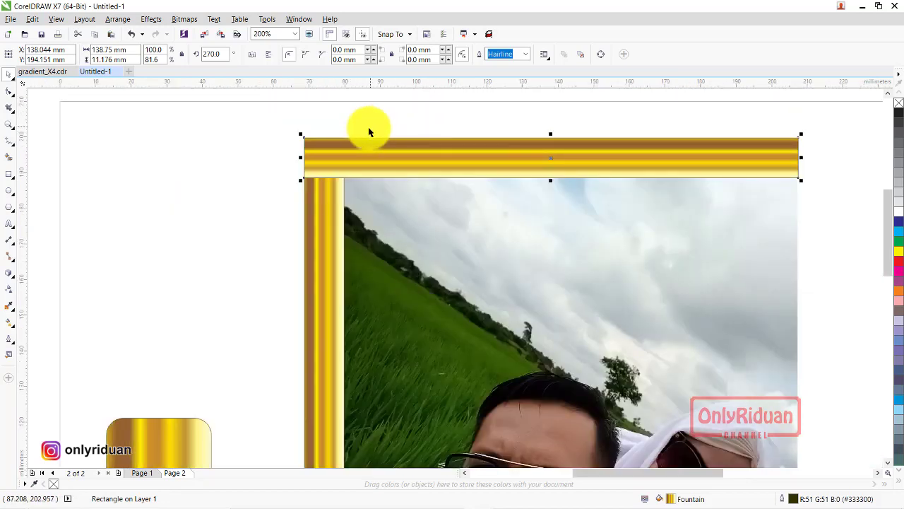
click(262, 130)
click(370, 159)
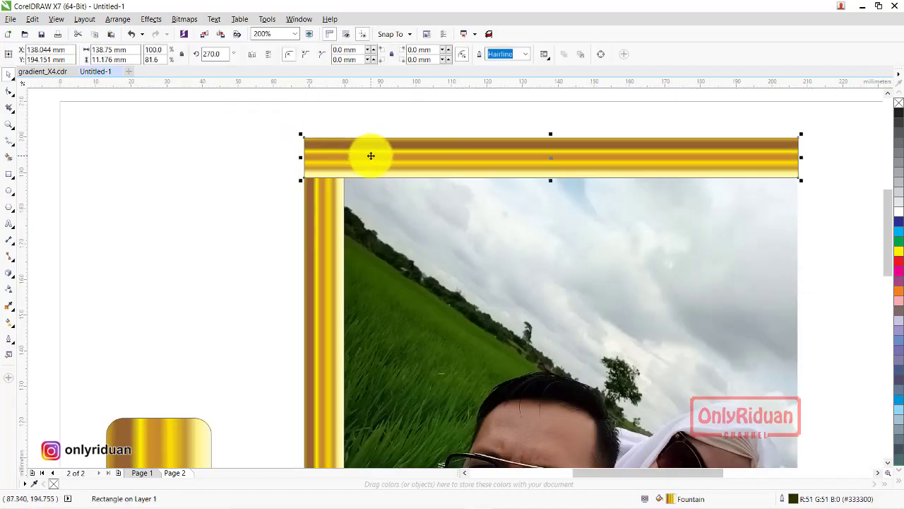
click(151, 19)
click(171, 174)
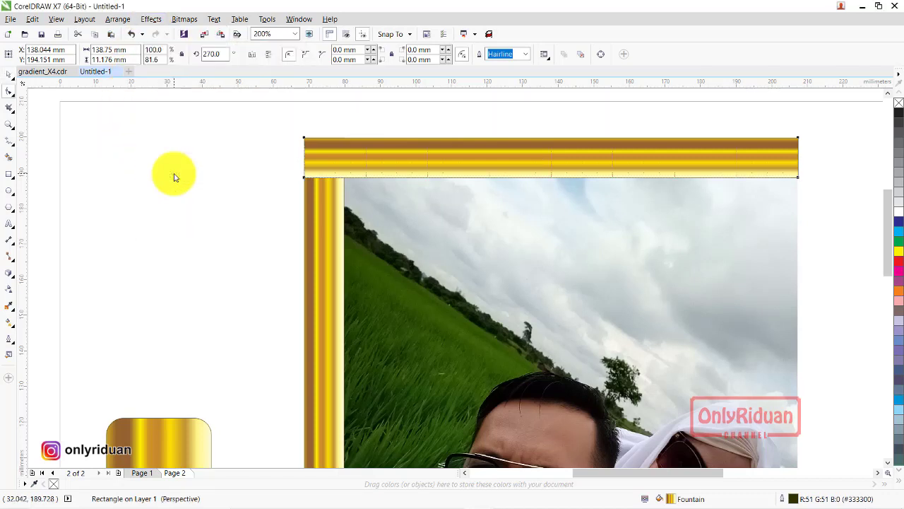
key(ctrl+shift)
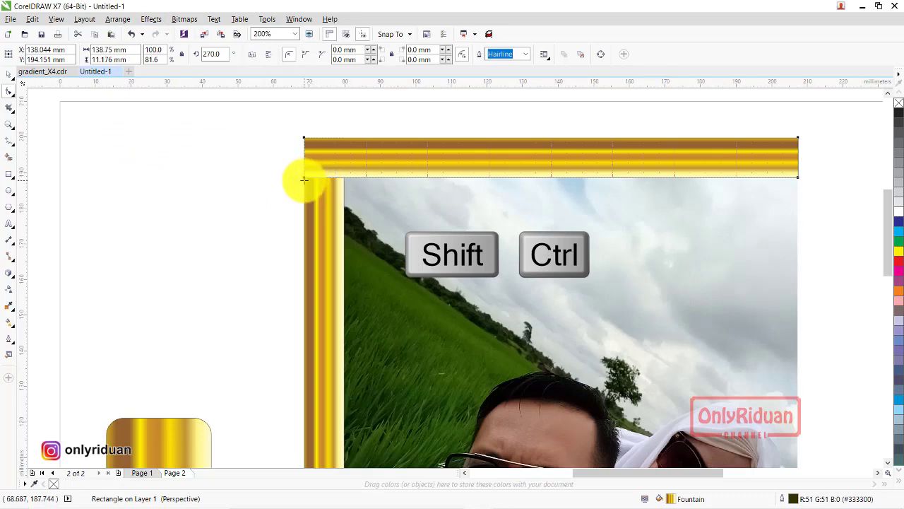
drag(303, 176, 343, 177)
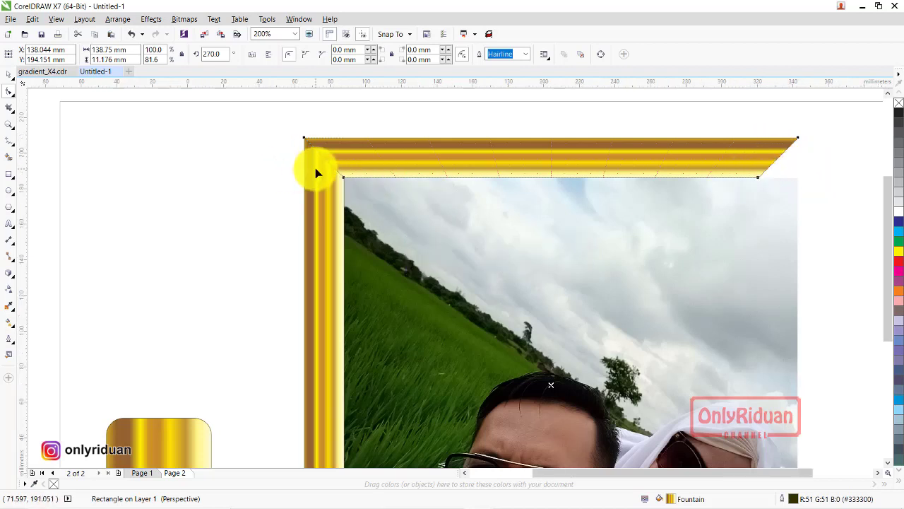
scroll(317, 169, down, 1)
Duplicate the left bar, mirror the copy horizontally and snap it to the outer right end of the top bar.
click(9, 73)
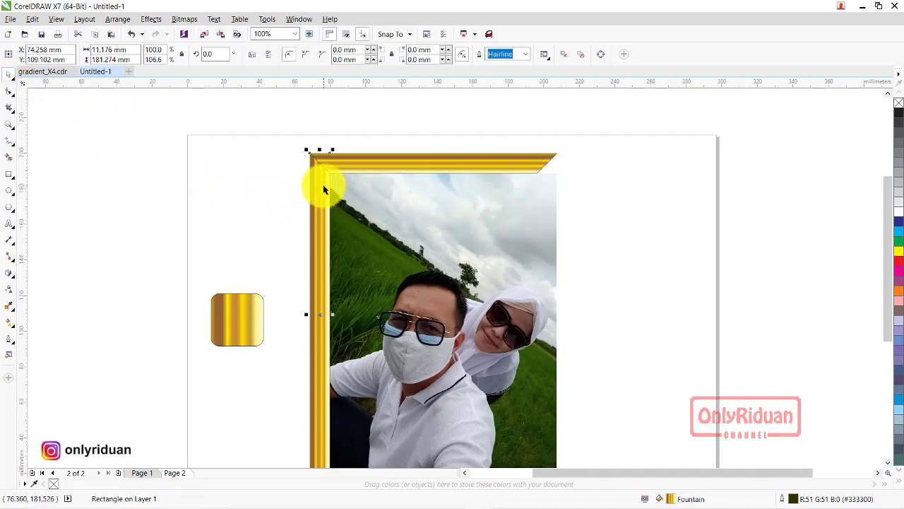
drag(323, 195, 586, 198)
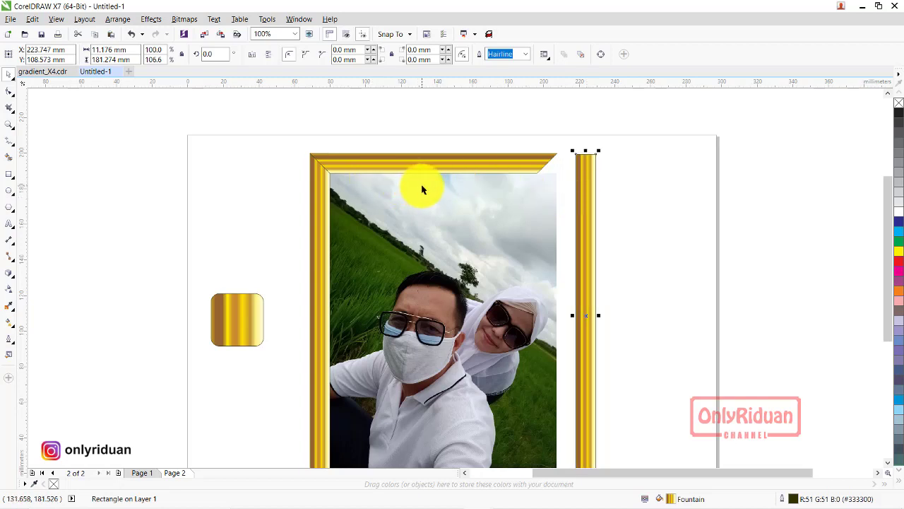
click(253, 56)
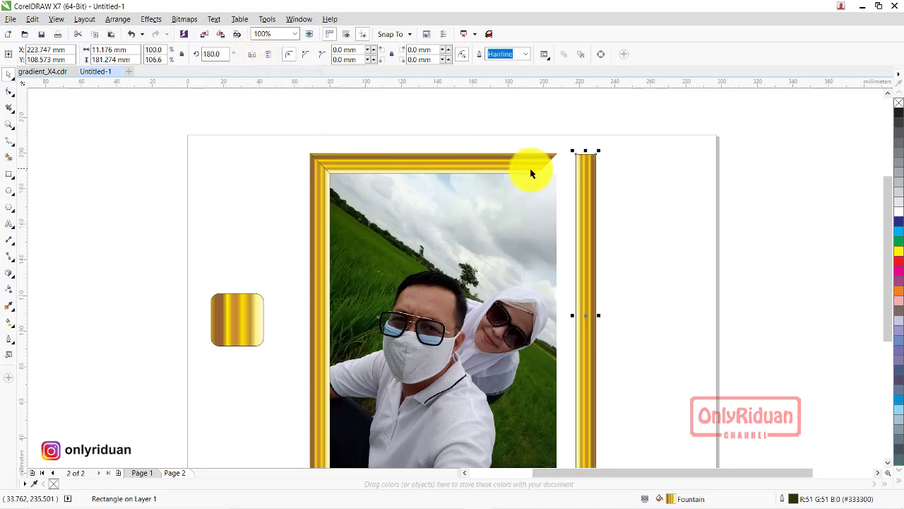
drag(596, 154, 556, 154)
Bring the mitred top bar to the front of the page and clear the selection.
click(500, 163)
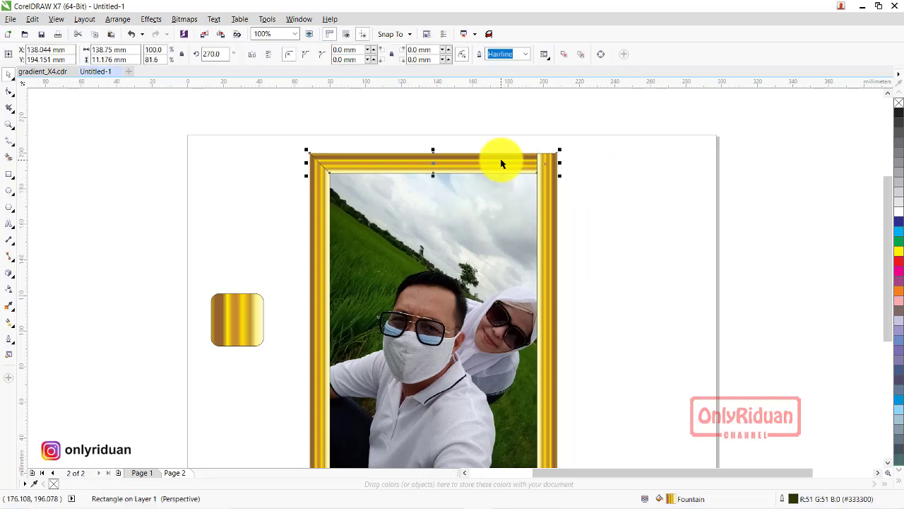
right_click(501, 163)
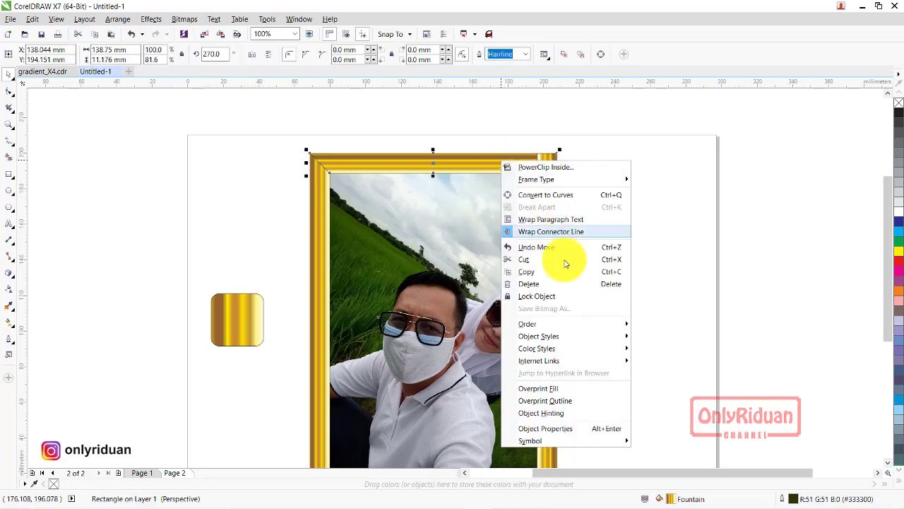
mouse_move(560, 327)
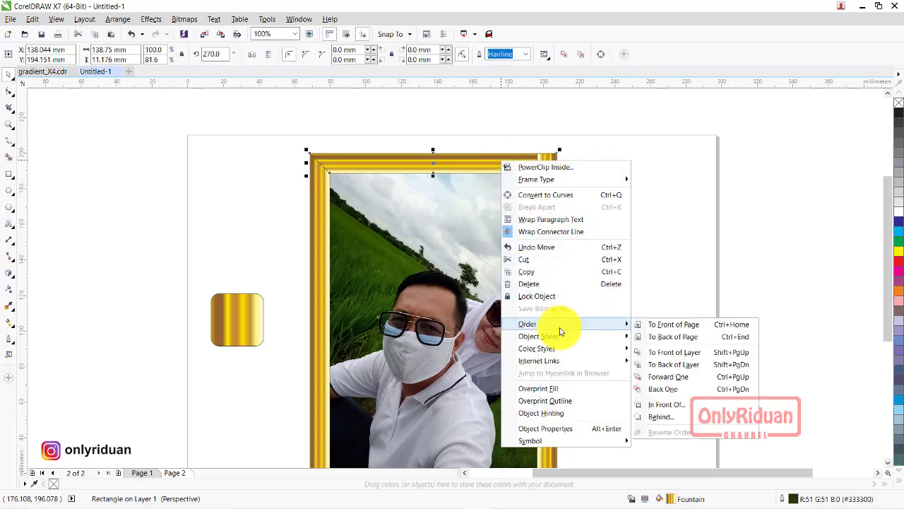
click(645, 327)
click(650, 227)
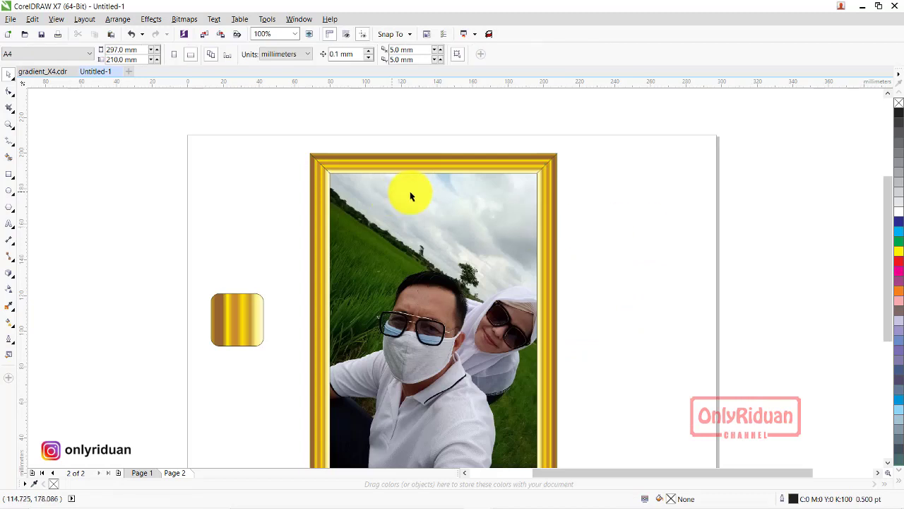
Duplicate the mitred top bar below the photo, mirror the copy vertically and snap it to the photo's bottom edge.
drag(448, 165, 584, 388)
drag(884, 236, 890, 339)
drag(534, 161, 400, 275)
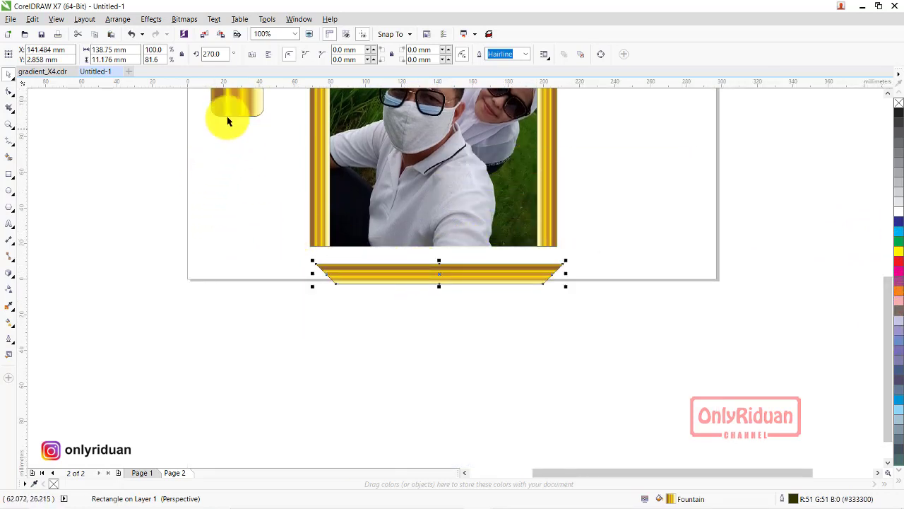
click(270, 56)
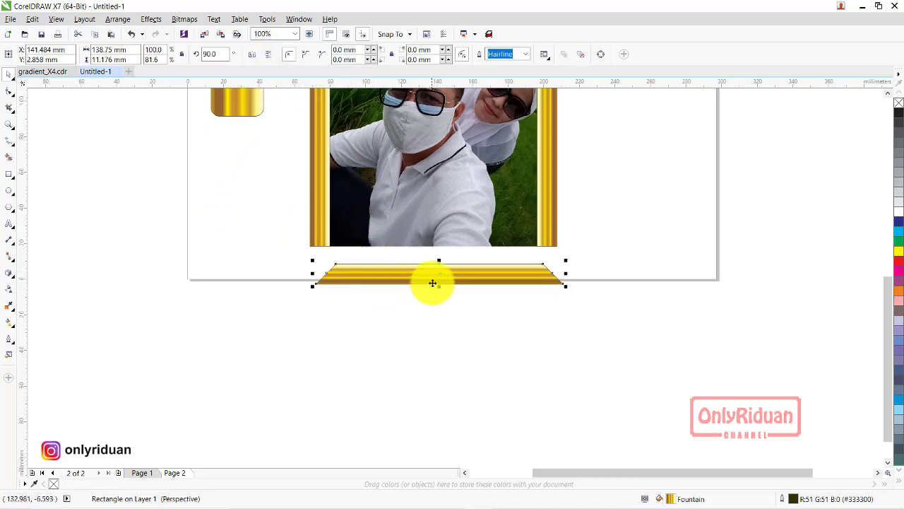
drag(337, 263, 329, 247)
Stretch both side bars down to the bottom bar's lower edge and view the whole frame.
click(509, 318)
click(541, 223)
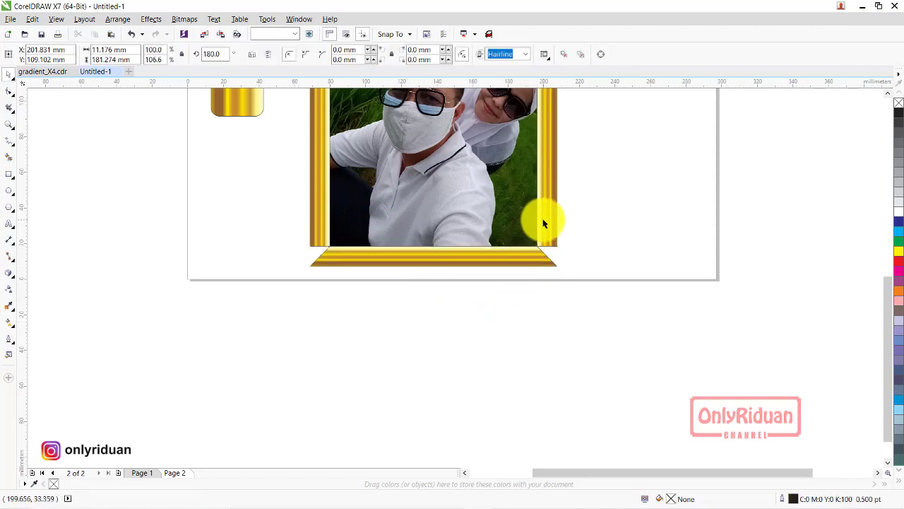
shift+click(320, 214)
drag(432, 250, 431, 277)
scroll(440, 282, down, 2)
click(10, 123)
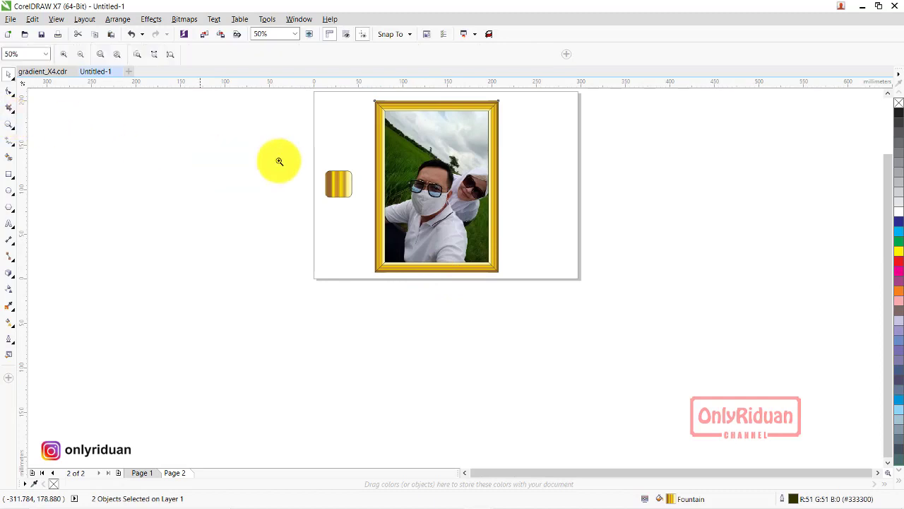
drag(369, 104, 509, 276)
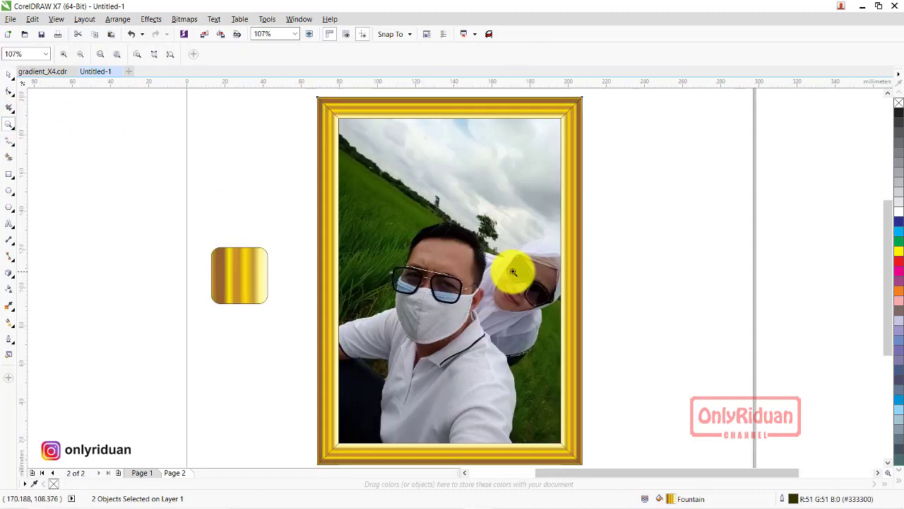
Select the photo together with all four frame bars, set their outline width to None and clear the selection.
click(9, 73)
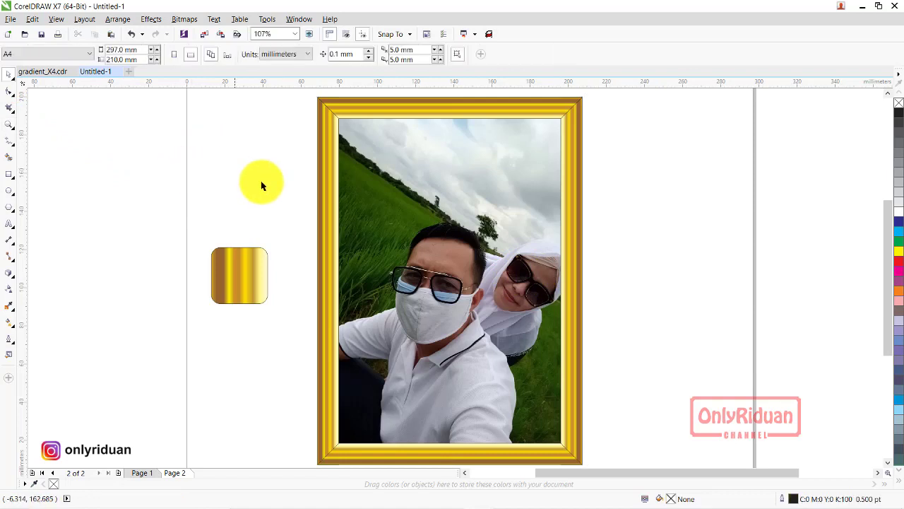
click(352, 104)
scroll(352, 105, down, 3)
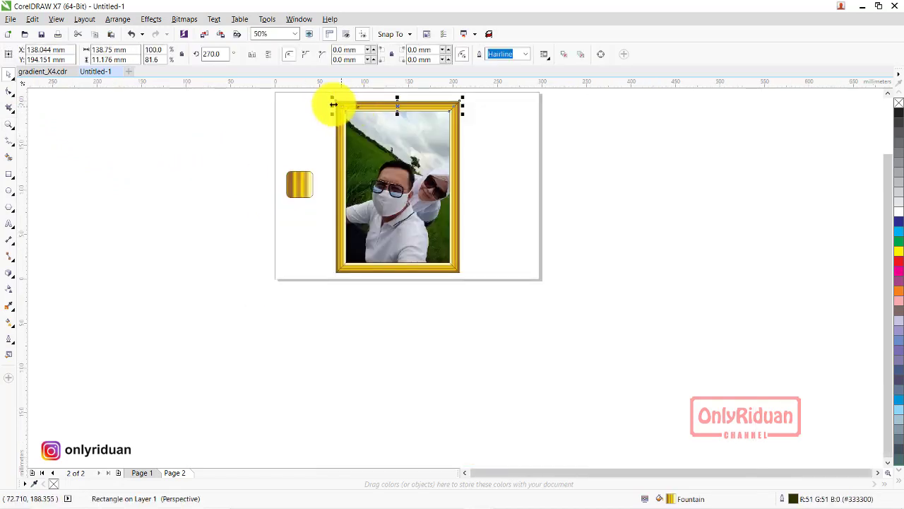
drag(329, 94, 485, 292)
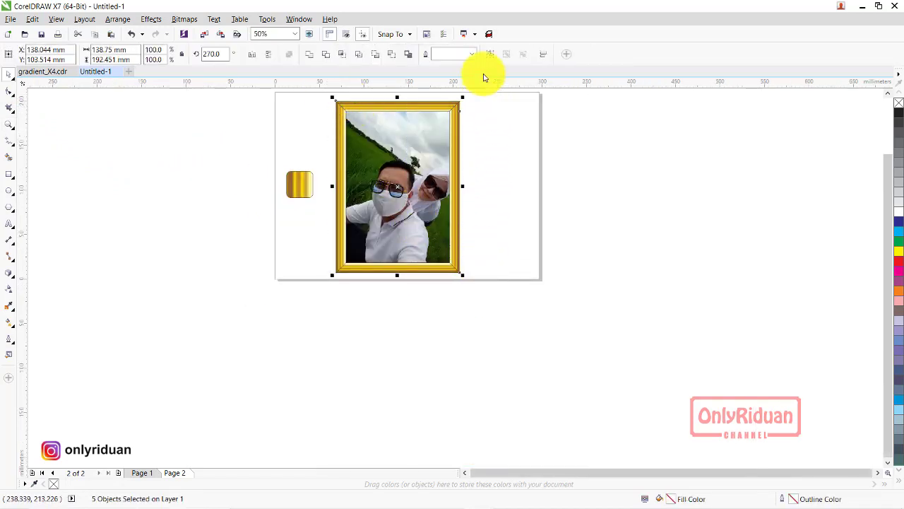
click(472, 54)
click(445, 64)
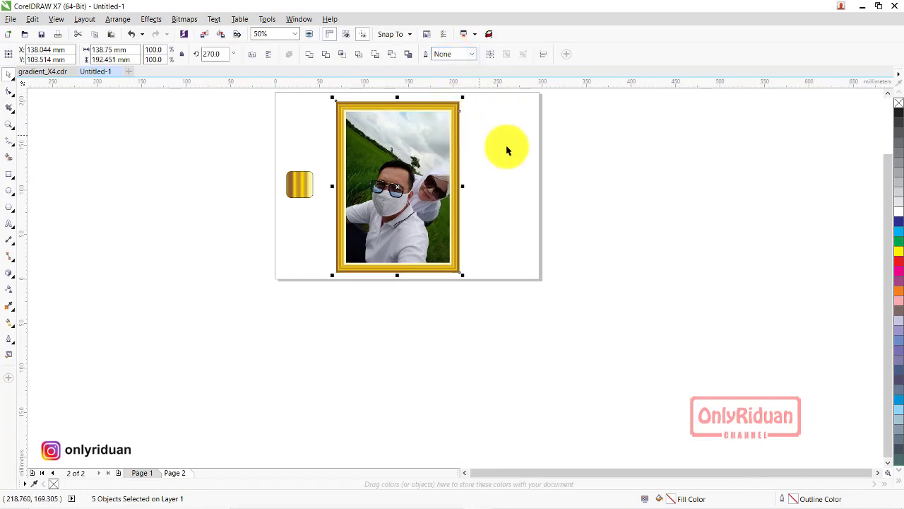
click(468, 135)
scroll(444, 115, up, 3)
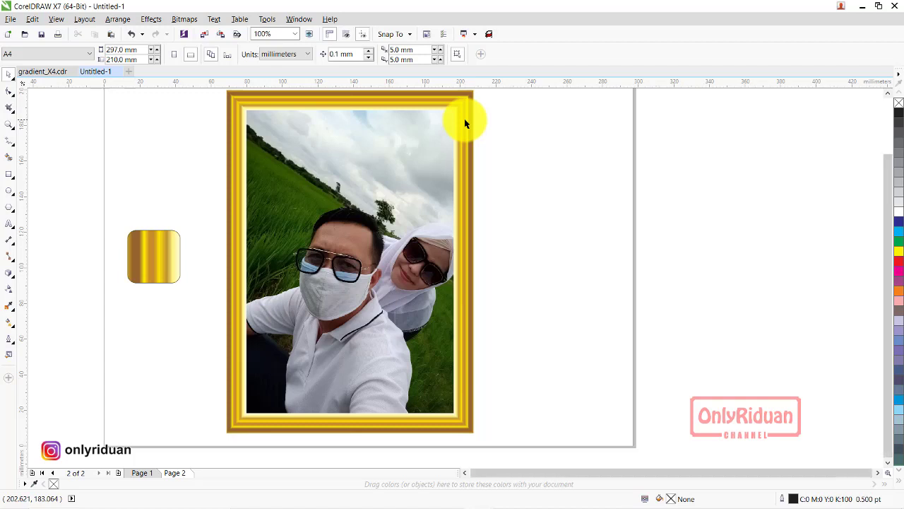
Review the finished photo frame on Page 2 and the gold and silver texts on Page 1.
scroll(465, 124, down, 2)
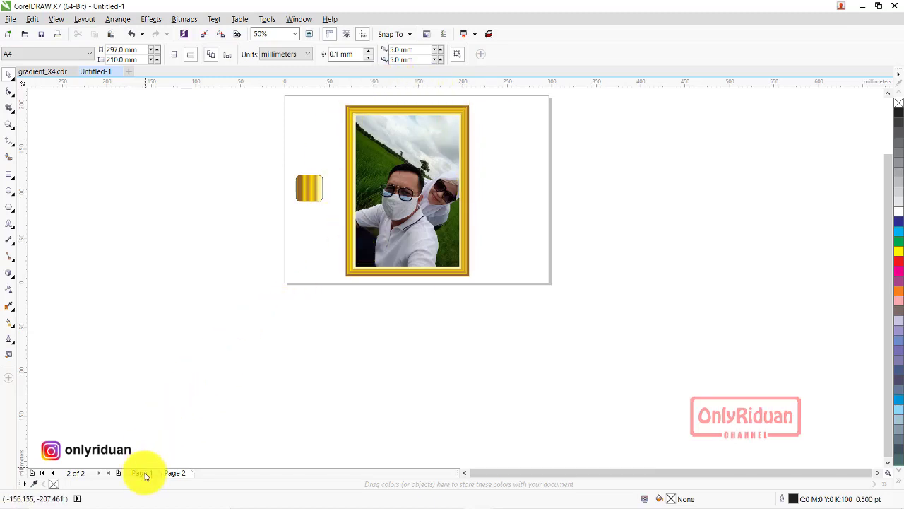
click(175, 472)
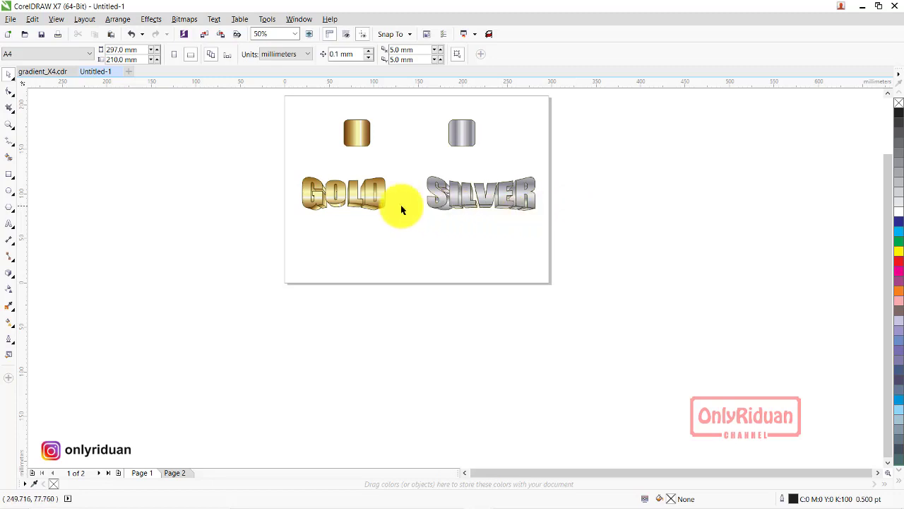
click(185, 474)
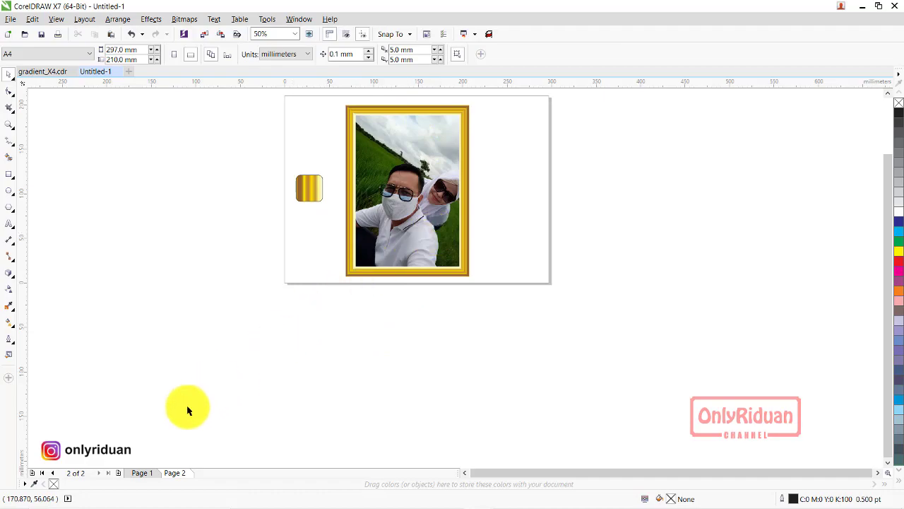
click(142, 473)
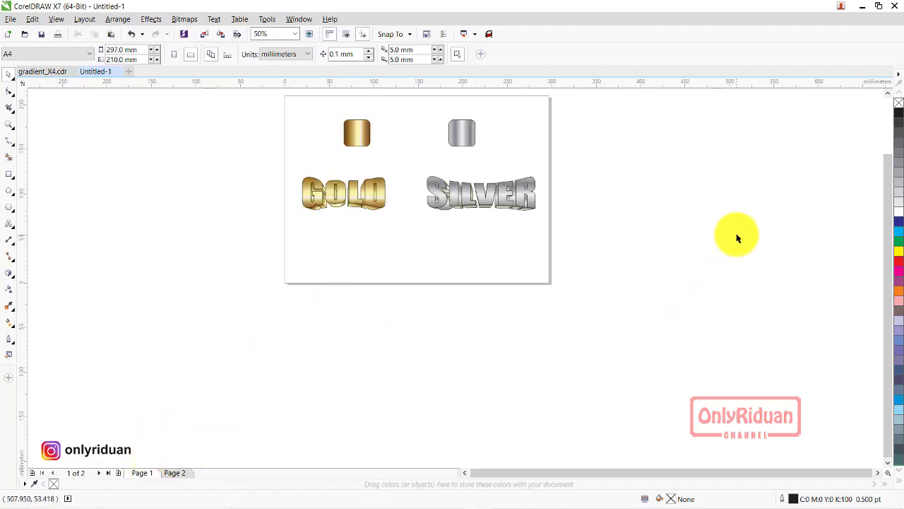
scroll(366, 121, up, 2)
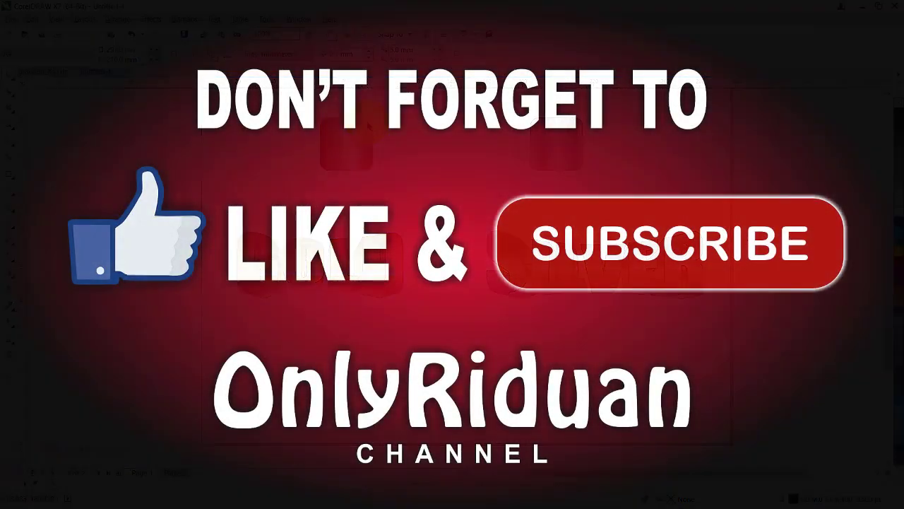